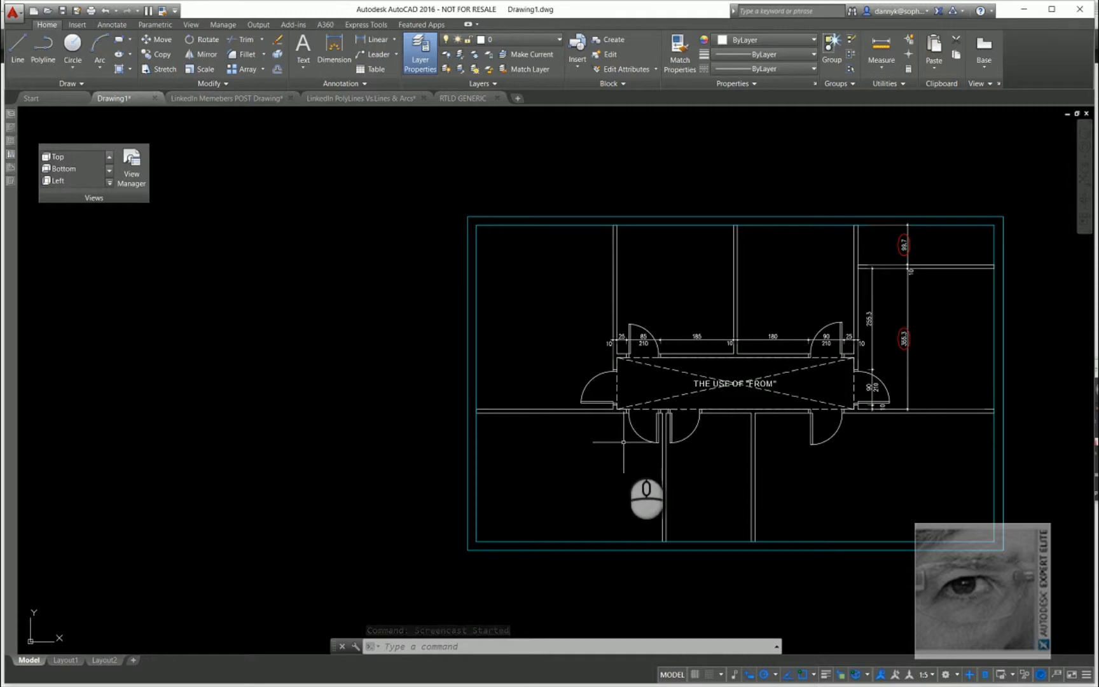
Stretch the leftmost upper partition and its corridor door so the wall's left face sits 310 from the outer wall's inner upper-left corner, using From.
{"action": "left_click", "coordinate": [623, 441]}
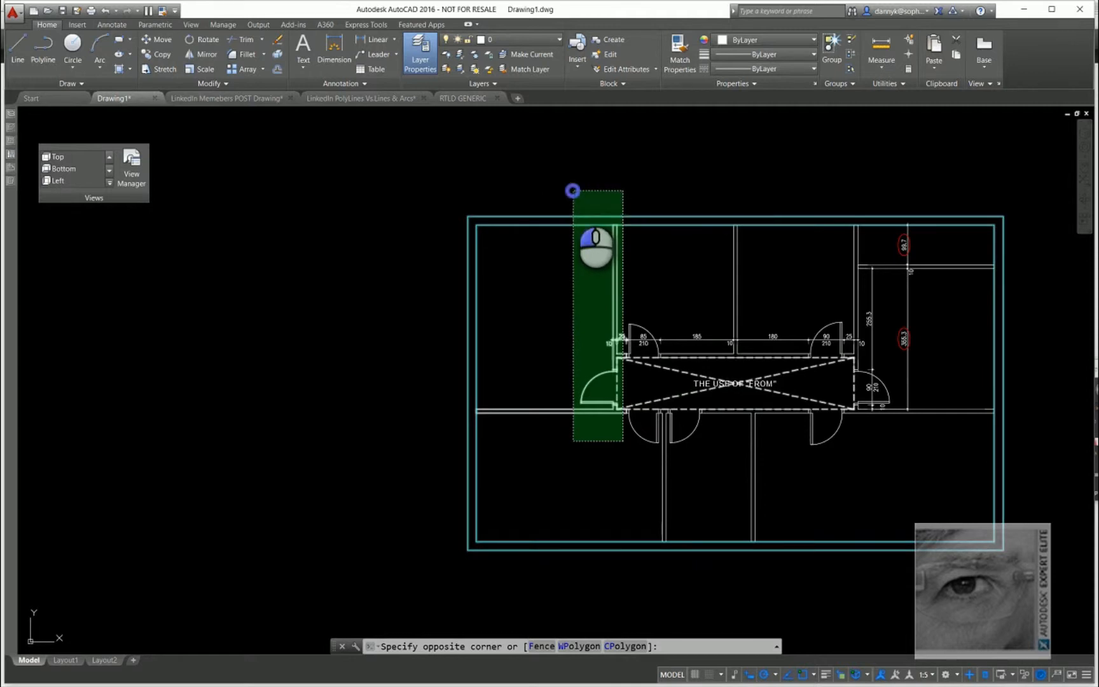
{"action": "left_click", "coordinate": [571, 190]}
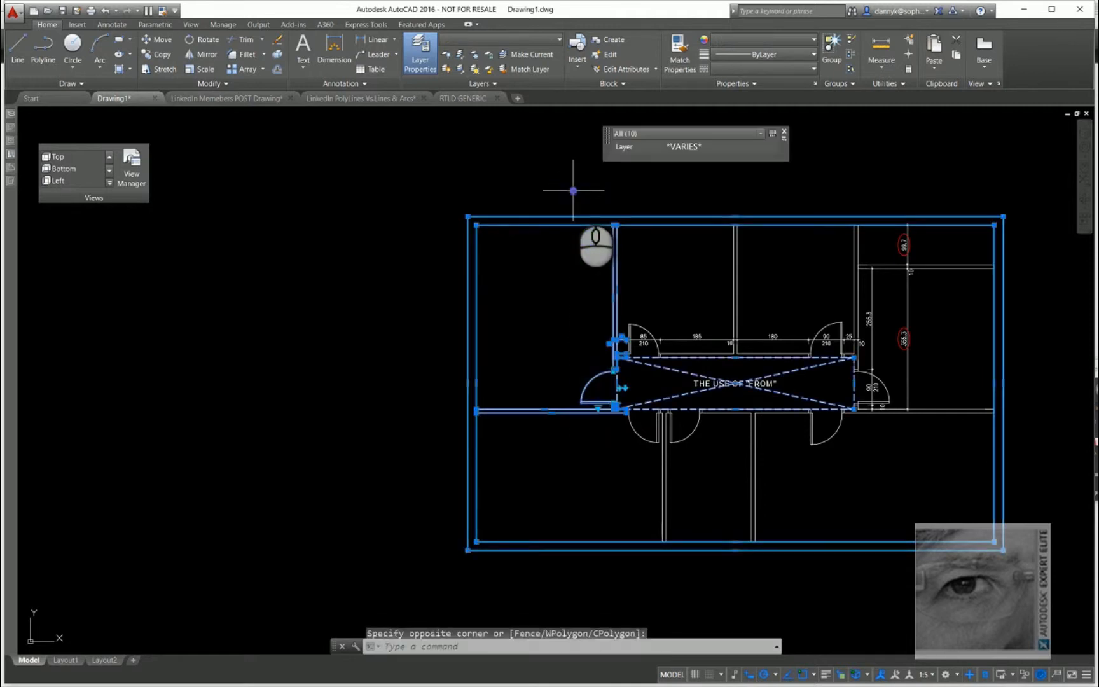
{"action": "left_click", "coordinate": [167, 69]}
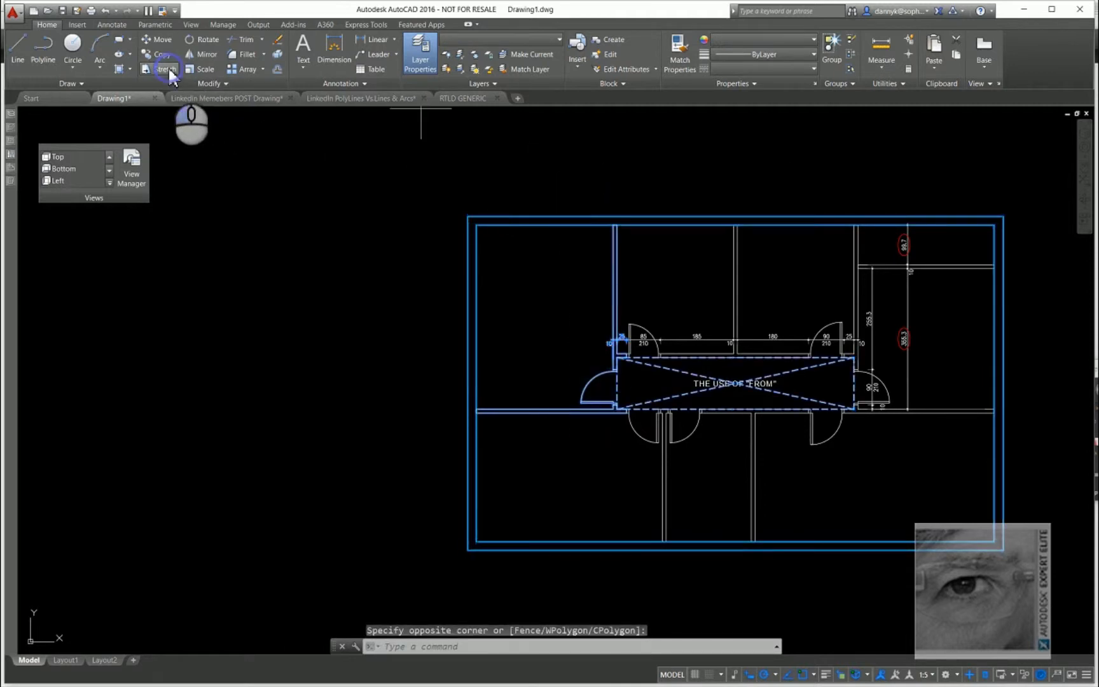
{"action": "left_click", "coordinate": [613, 224]}
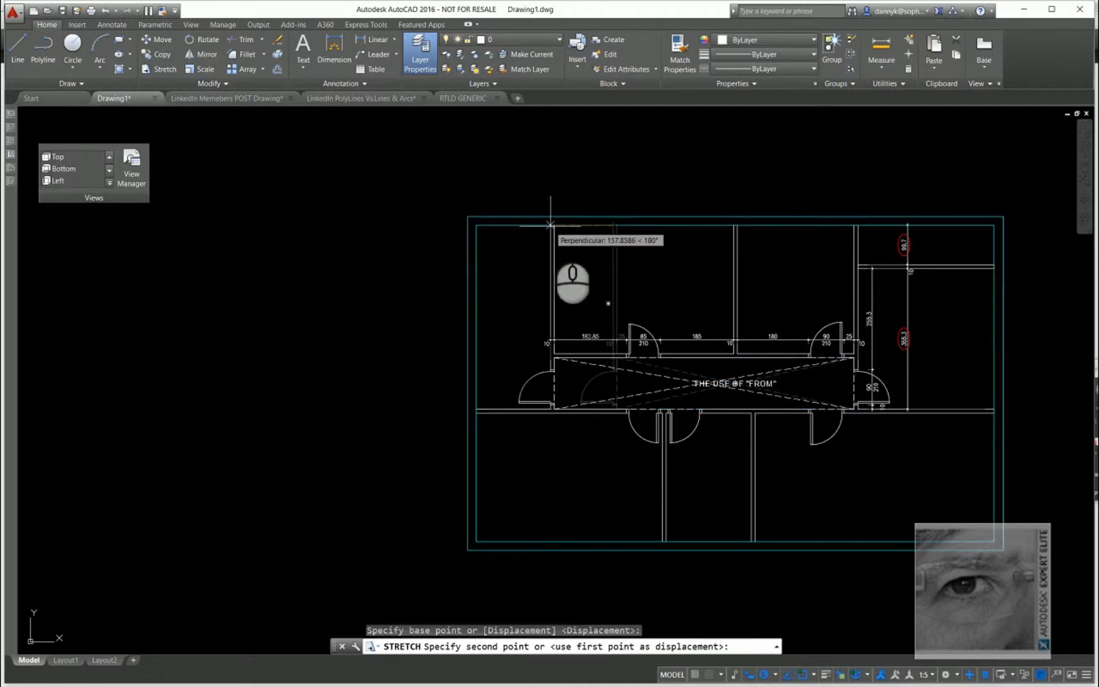
{"action": "right_click", "coordinate": [550, 225], "text": "shift"}
{"action": "left_click", "coordinate": [572, 243]}
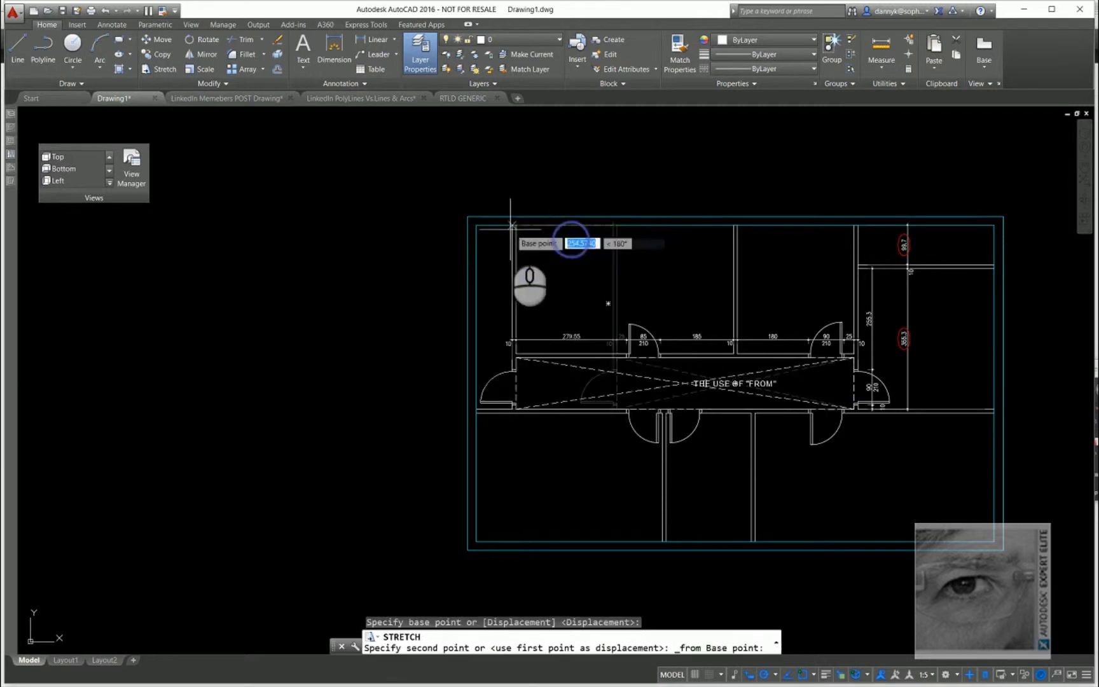
{"action": "left_click", "coordinate": [476, 224]}
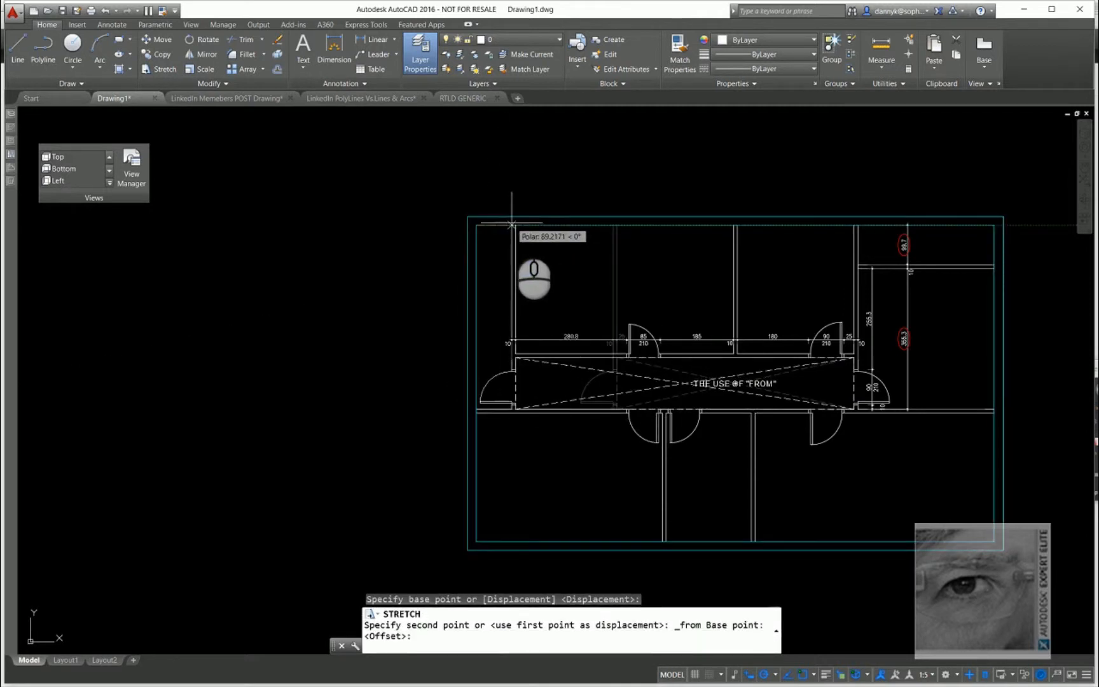
{"action": "type", "text": "310"}
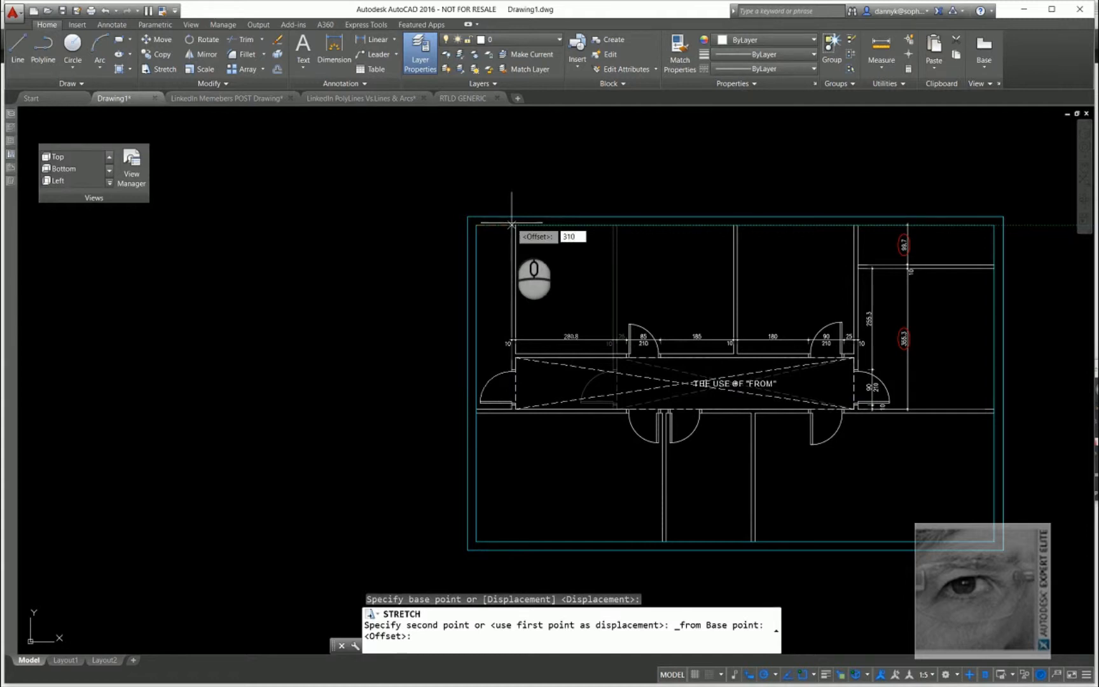
{"action": "key", "text": "Return"}
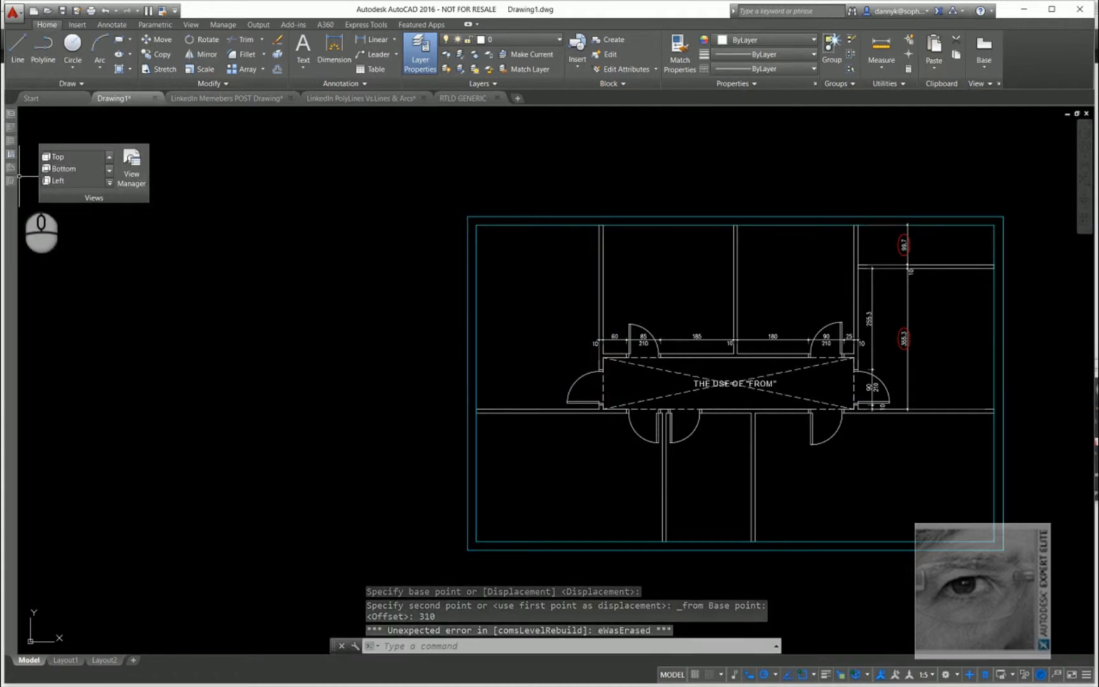
Continue the horizontal dimension chain above the corridor from the stretched partition's left face to the inner face of the left outer wall.
{"action": "mouse_move", "coordinate": [12, 185]}
{"action": "left_click", "coordinate": [150, 150]}
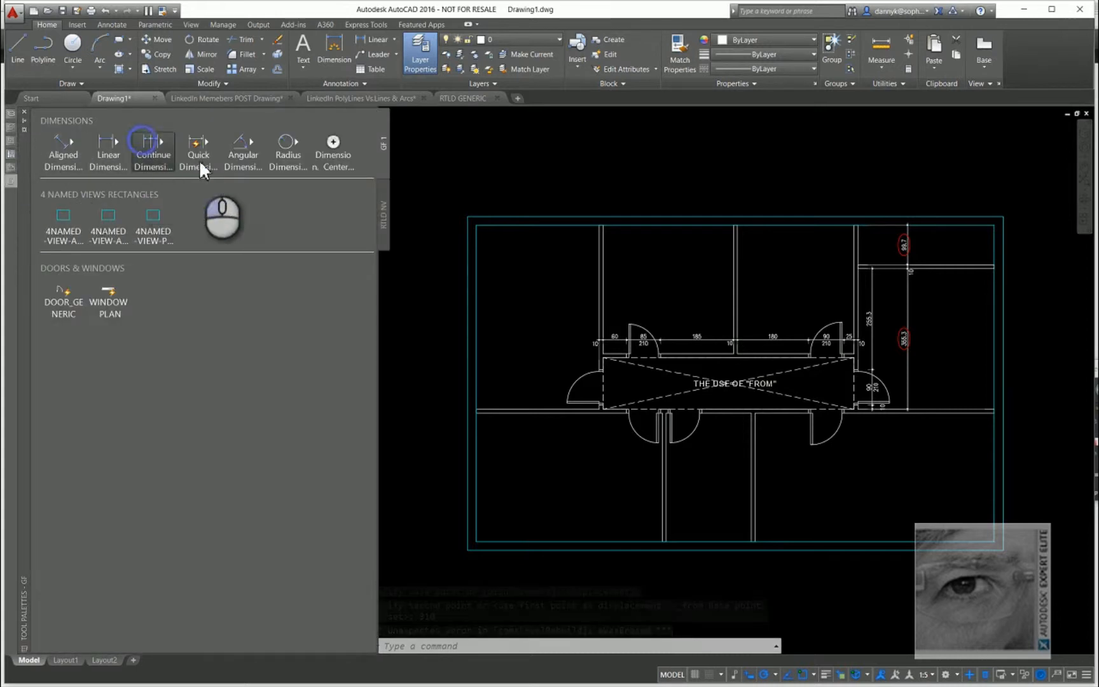
{"action": "scroll", "coordinate": [582, 350], "scroll_direction": "up", "scroll_amount": 2}
{"action": "scroll", "coordinate": [585, 343], "scroll_direction": "up", "scroll_amount": 5}
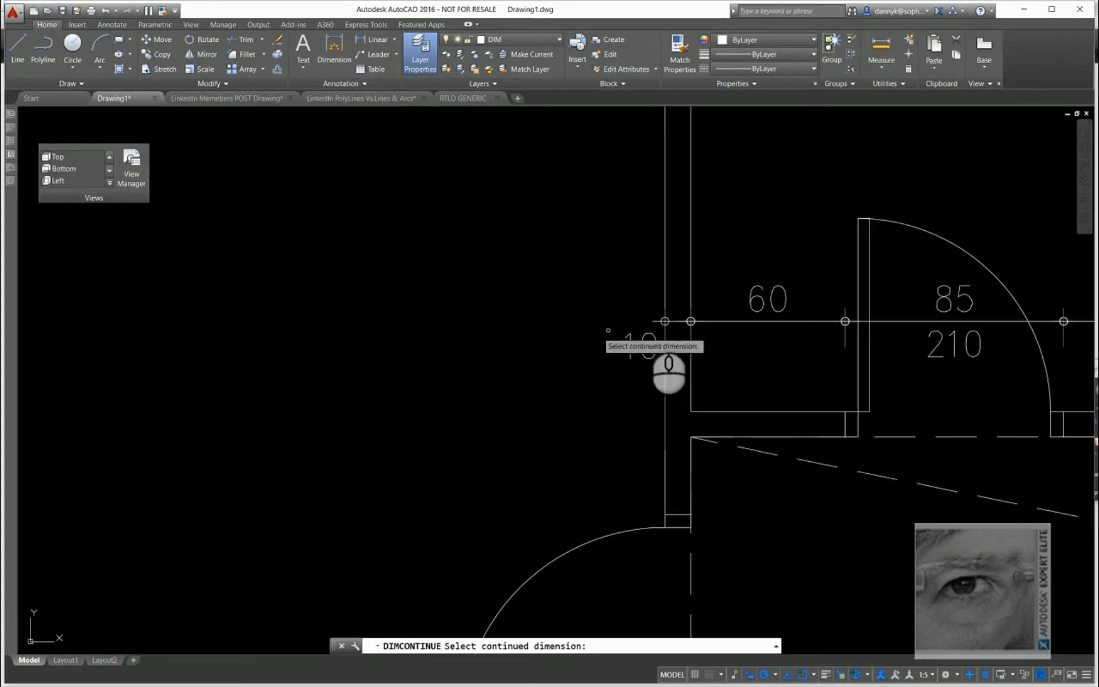
{"action": "left_click", "coordinate": [650, 320]}
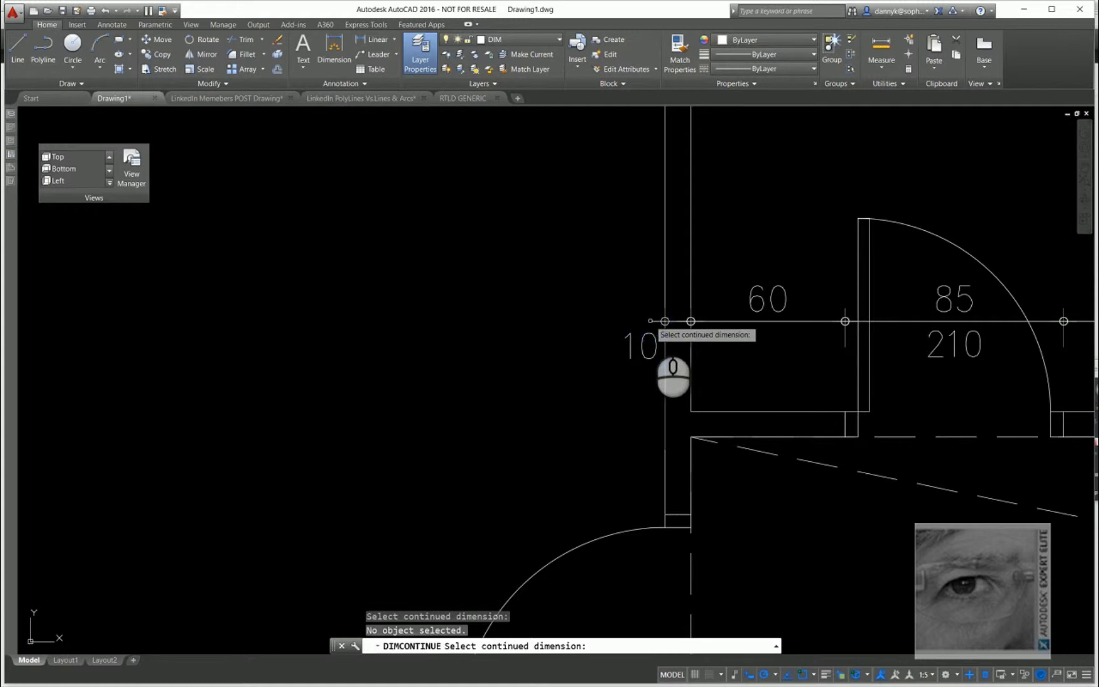
{"action": "left_click", "coordinate": [652, 321]}
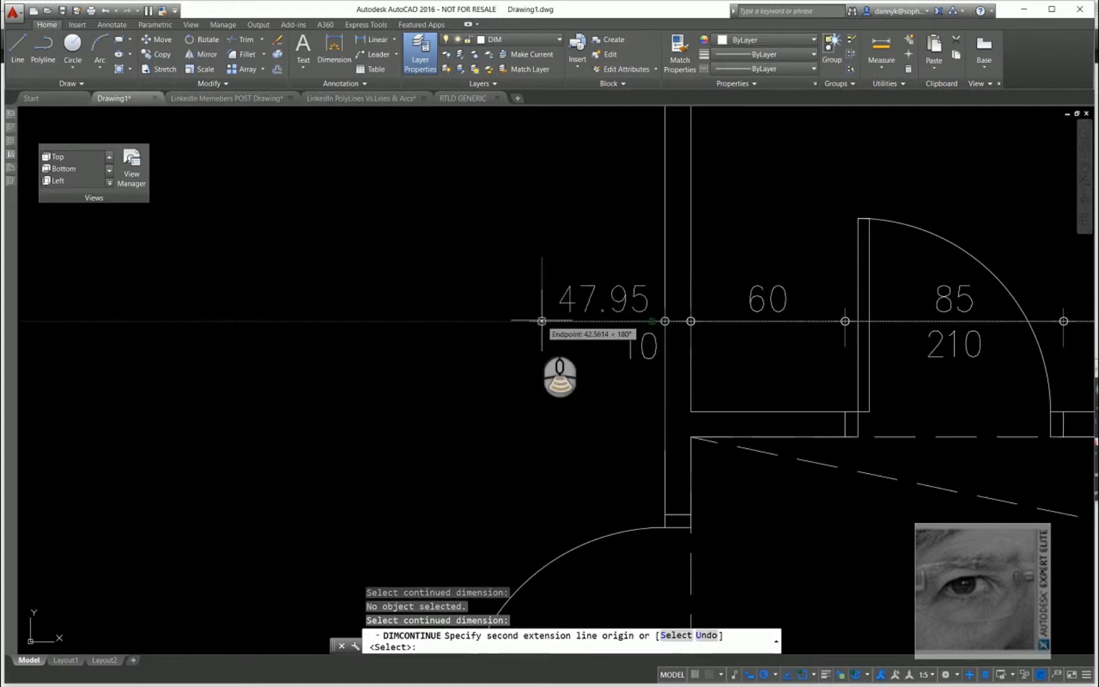
{"action": "scroll", "coordinate": [541, 320], "scroll_direction": "down", "scroll_amount": 5}
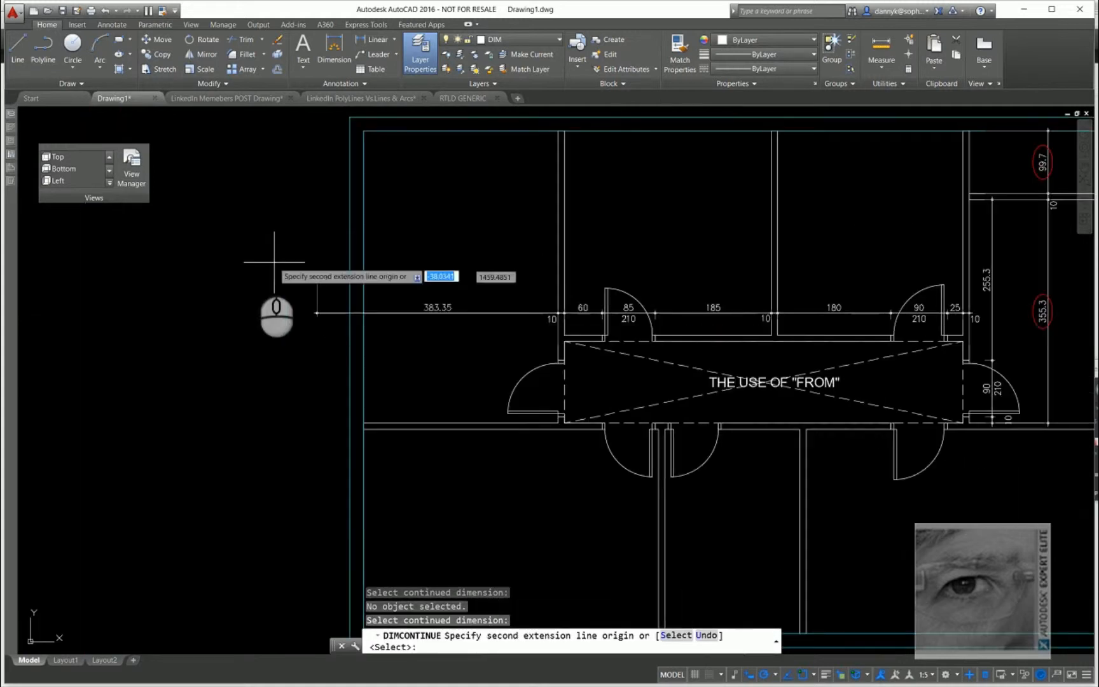
{"action": "left_click", "coordinate": [363, 422]}
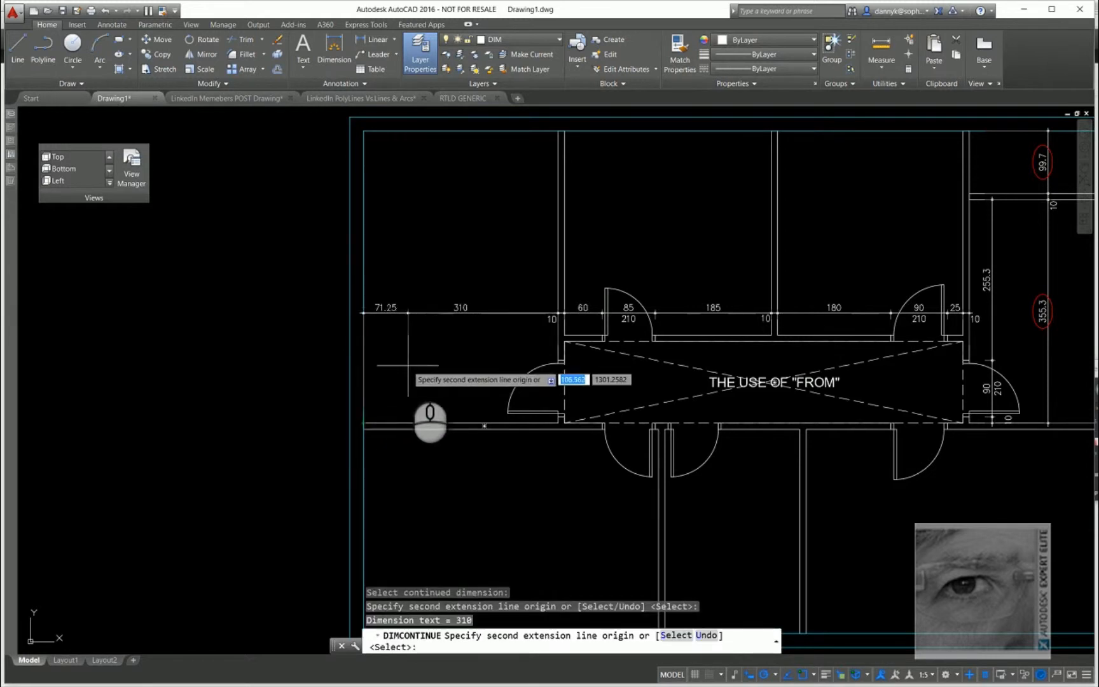
{"action": "right_click", "coordinate": [408, 365]}
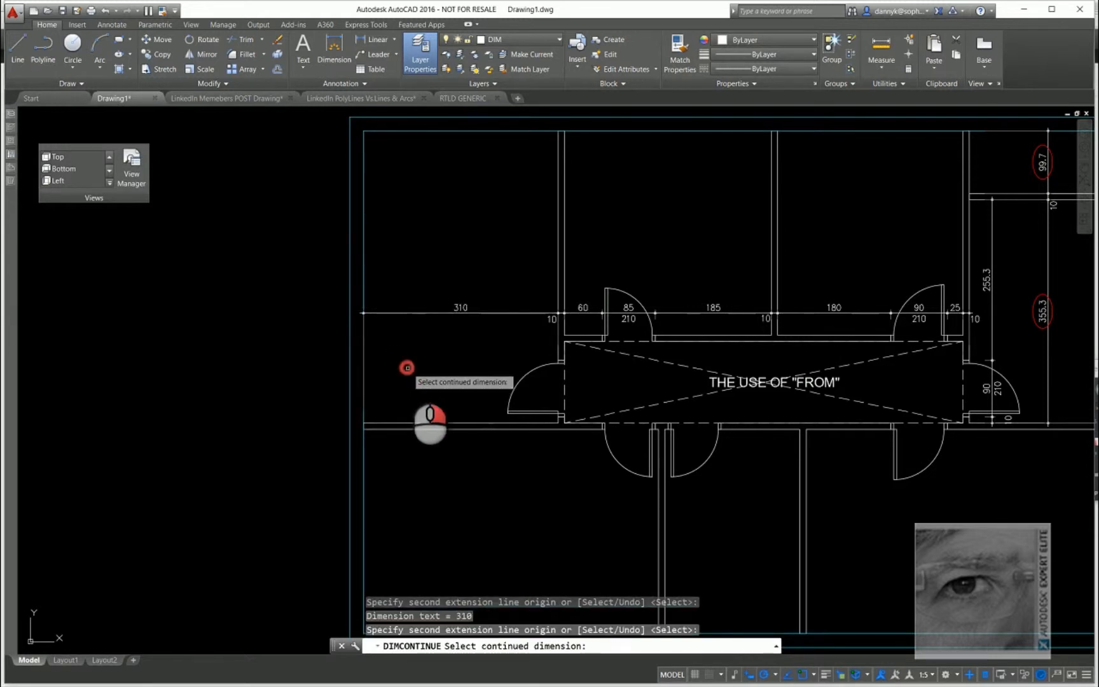
{"action": "right_click", "coordinate": [407, 368]}
Stretch the horizontal partition in the upper-right rooms so its upper face lies 145 below the upper outer wall's inner face, using From.
{"action": "scroll", "coordinate": [407, 368], "scroll_direction": "down", "scroll_amount": 2}
{"action": "mouse_move", "coordinate": [835, 264]}
{"action": "middle_mouse_down"}
{"action": "mouse_move", "coordinate": [747, 363]}
{"action": "mouse_move", "coordinate": [711, 367]}
{"action": "middle_mouse_up"}
{"action": "scroll", "coordinate": [816, 382], "scroll_direction": "up", "scroll_amount": 4}
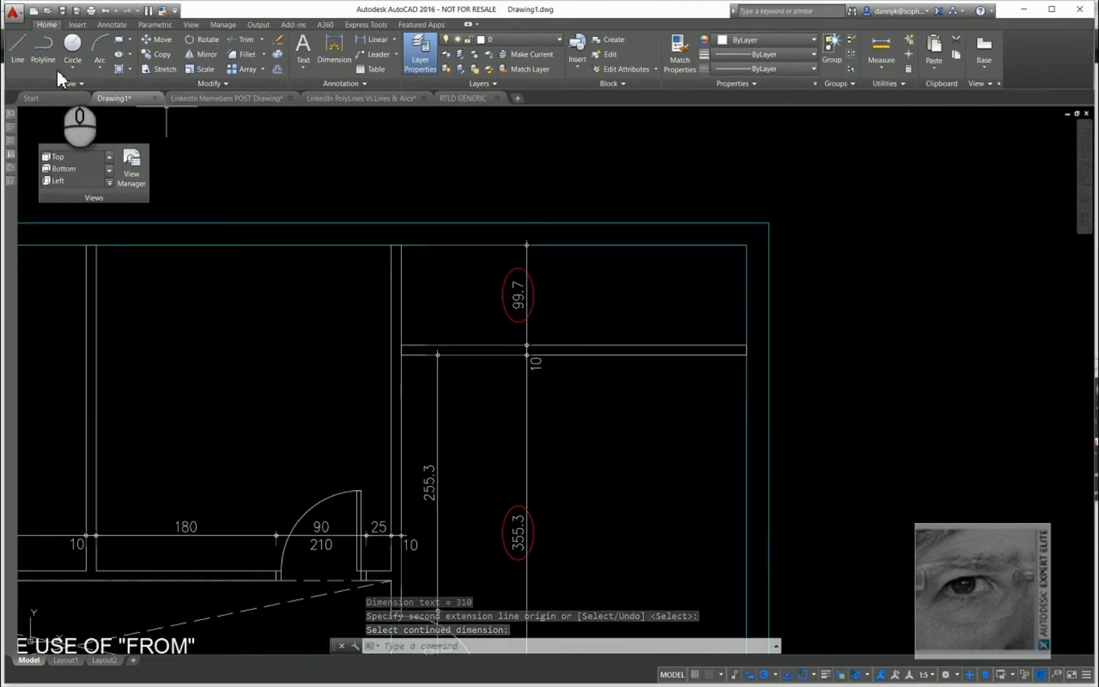
{"action": "left_click", "coordinate": [154, 70]}
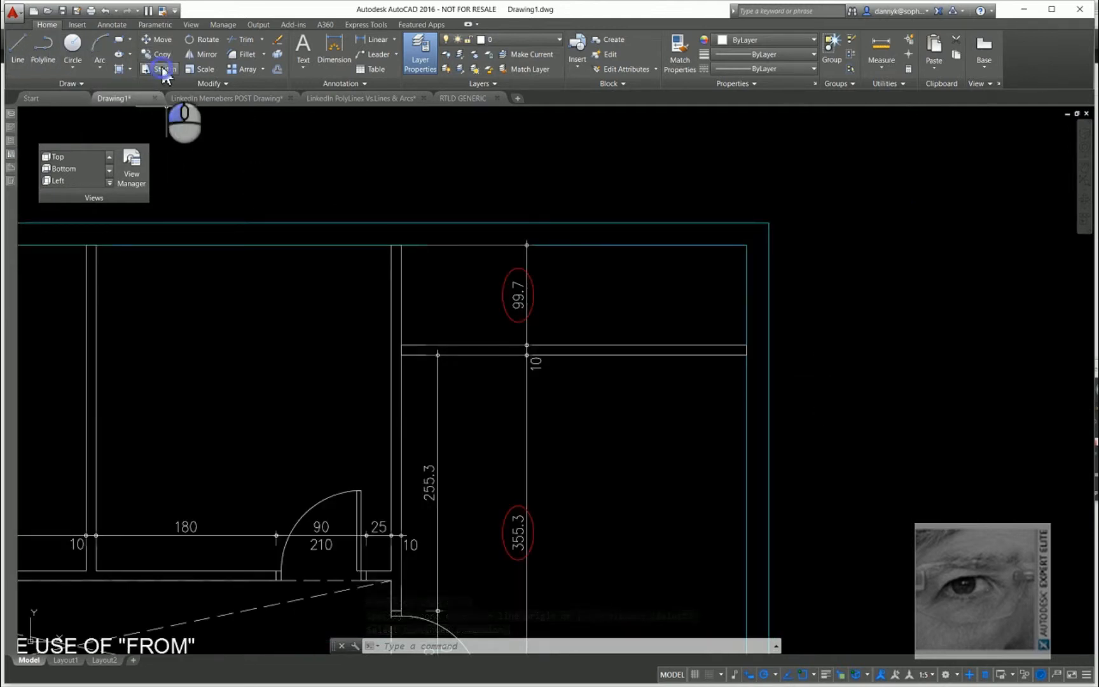
{"action": "left_click", "coordinate": [799, 367]}
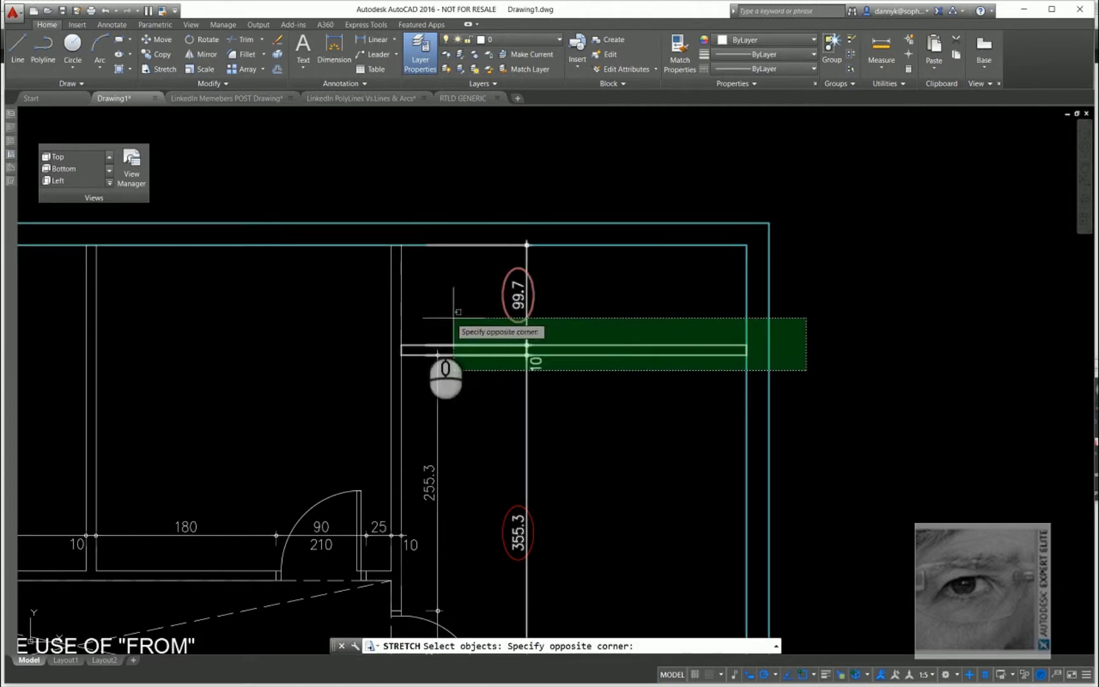
{"action": "left_click", "coordinate": [365, 313]}
{"action": "right_click", "coordinate": [335, 301]}
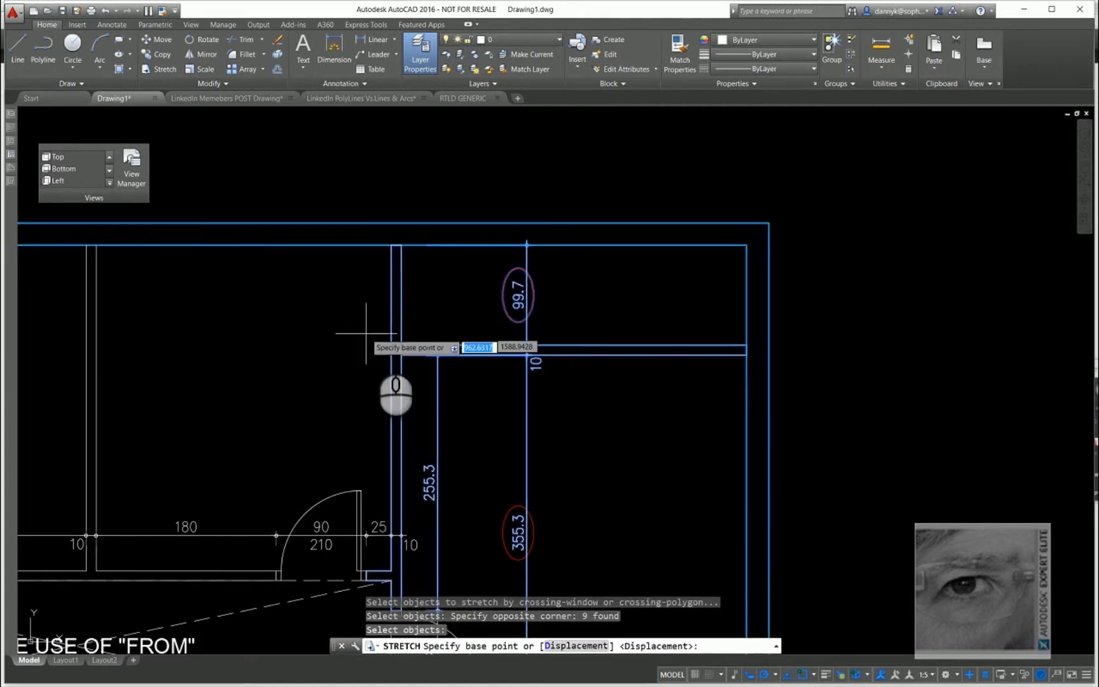
{"action": "left_click", "coordinate": [401, 343]}
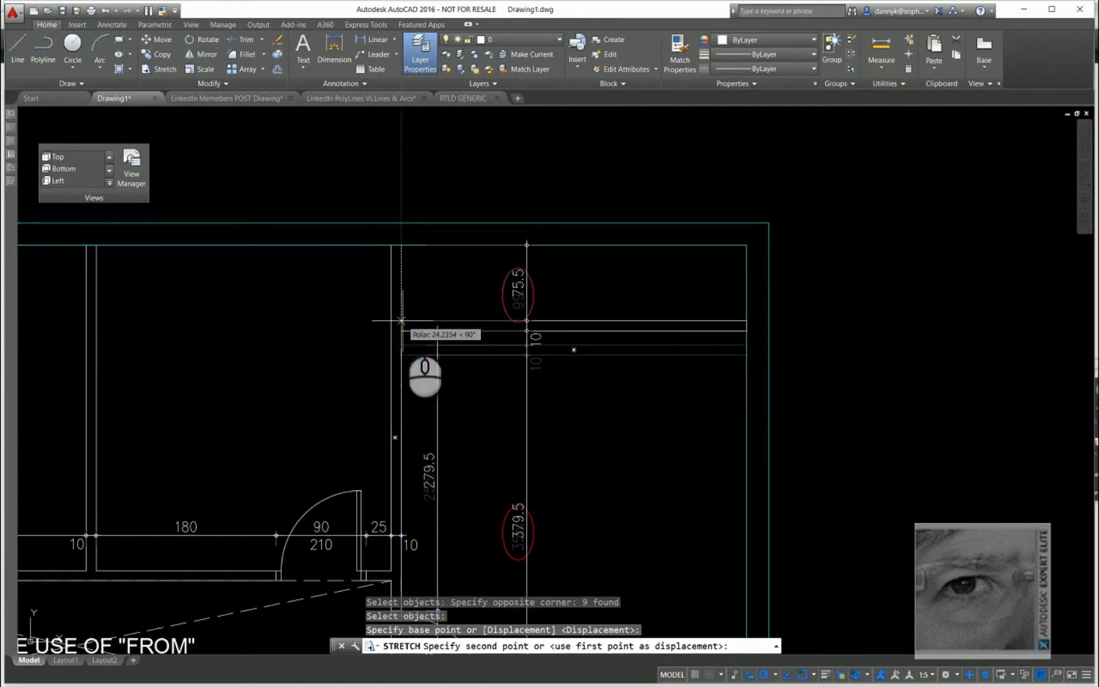
{"action": "right_click", "coordinate": [401, 320], "text": "shift"}
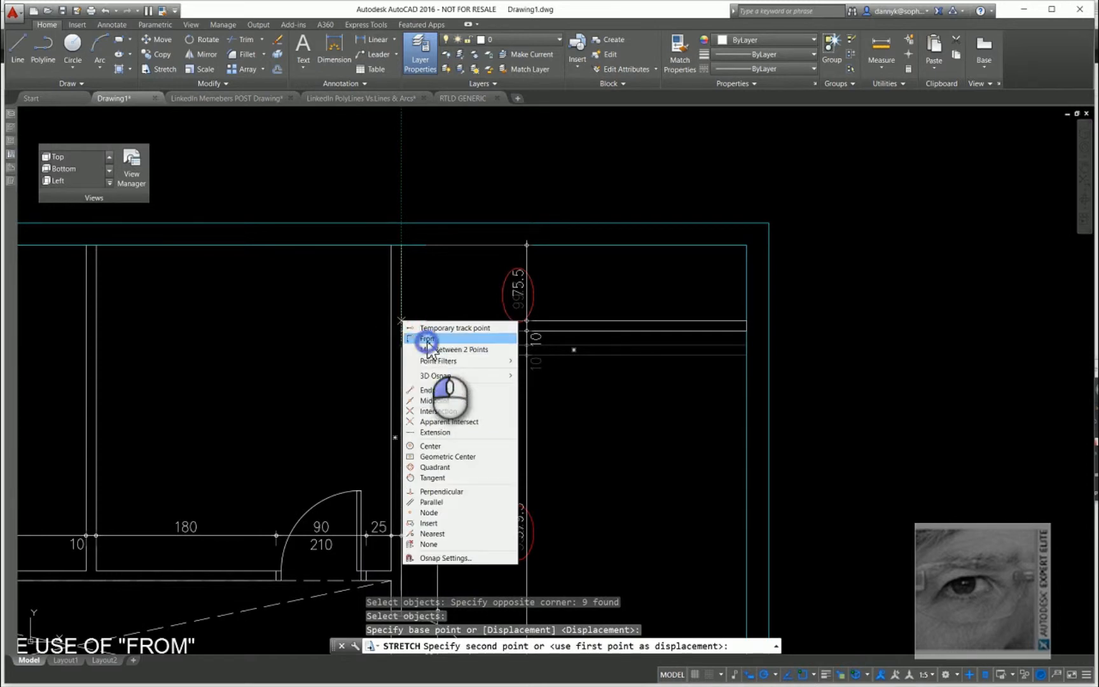
{"action": "left_click", "coordinate": [430, 335]}
{"action": "left_click", "coordinate": [400, 246]}
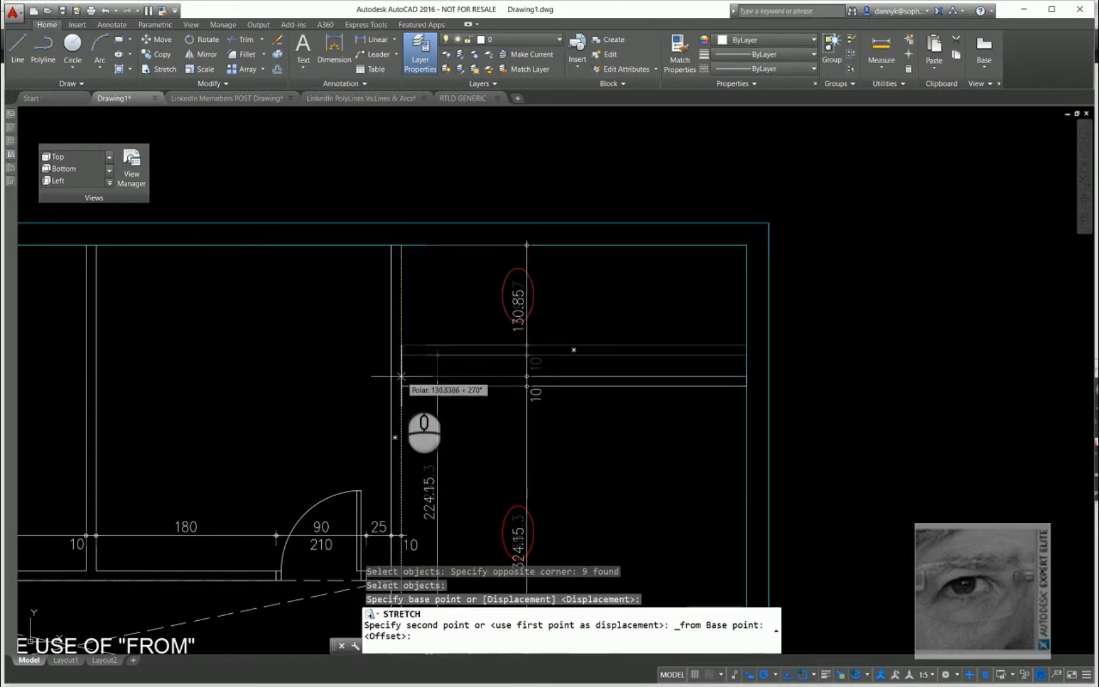
{"action": "type", "text": "145"}
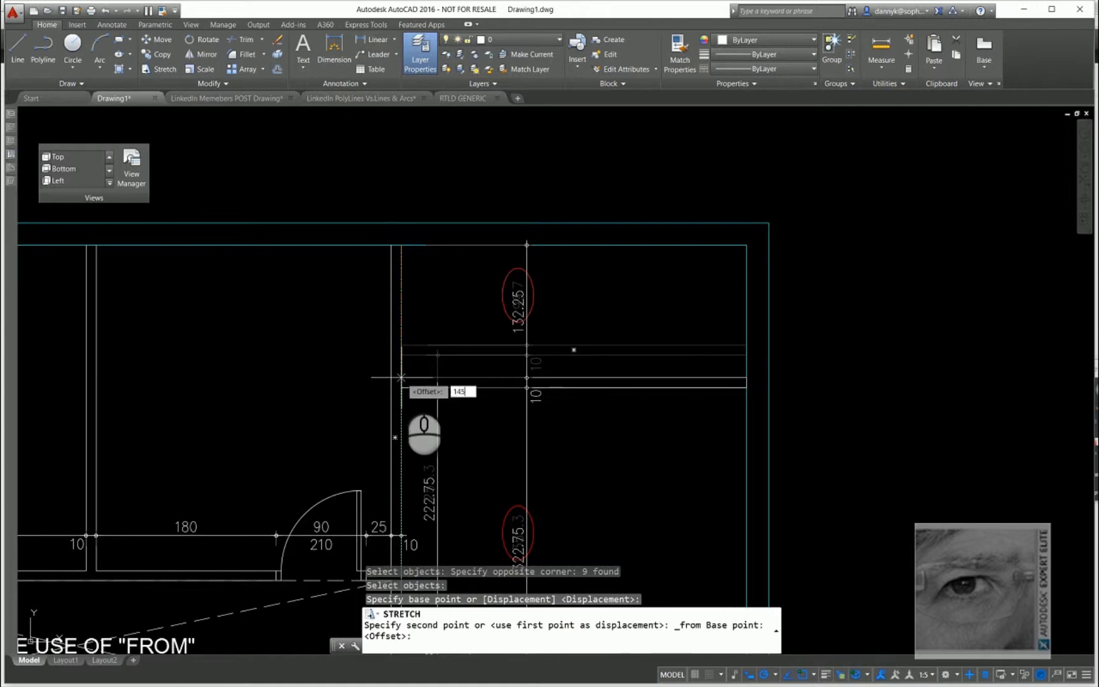
{"action": "key", "text": "Return"}
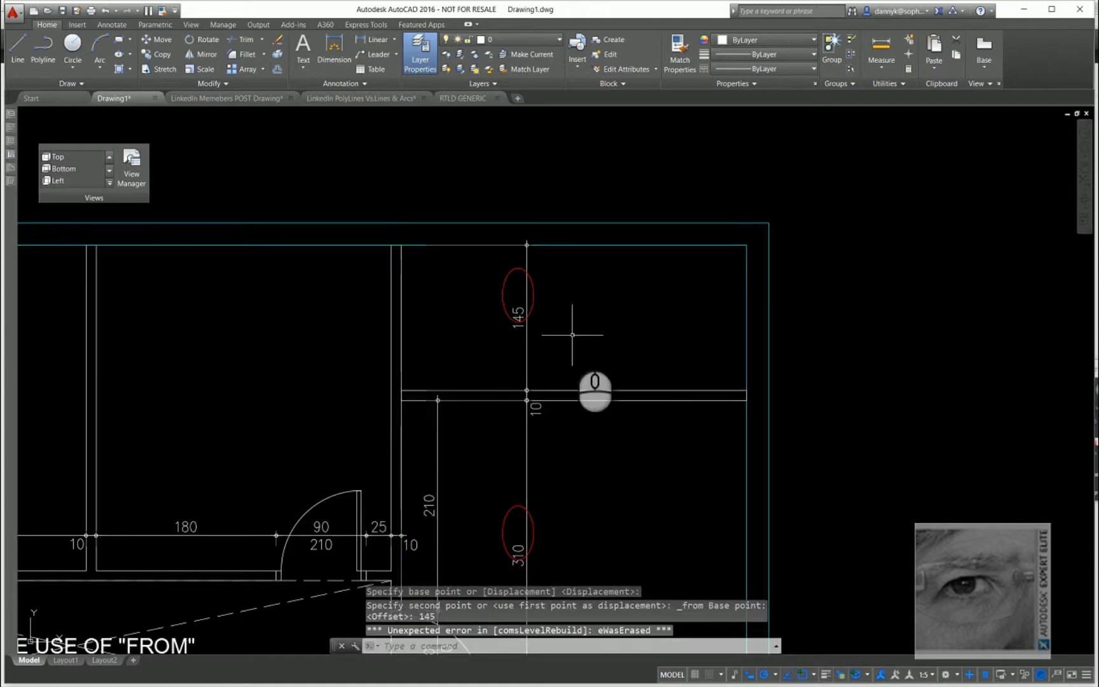
Delete the two red ellipses marking the vertical dimensions in the upper-right rooms.
{"action": "left_click", "coordinate": [531, 304]}
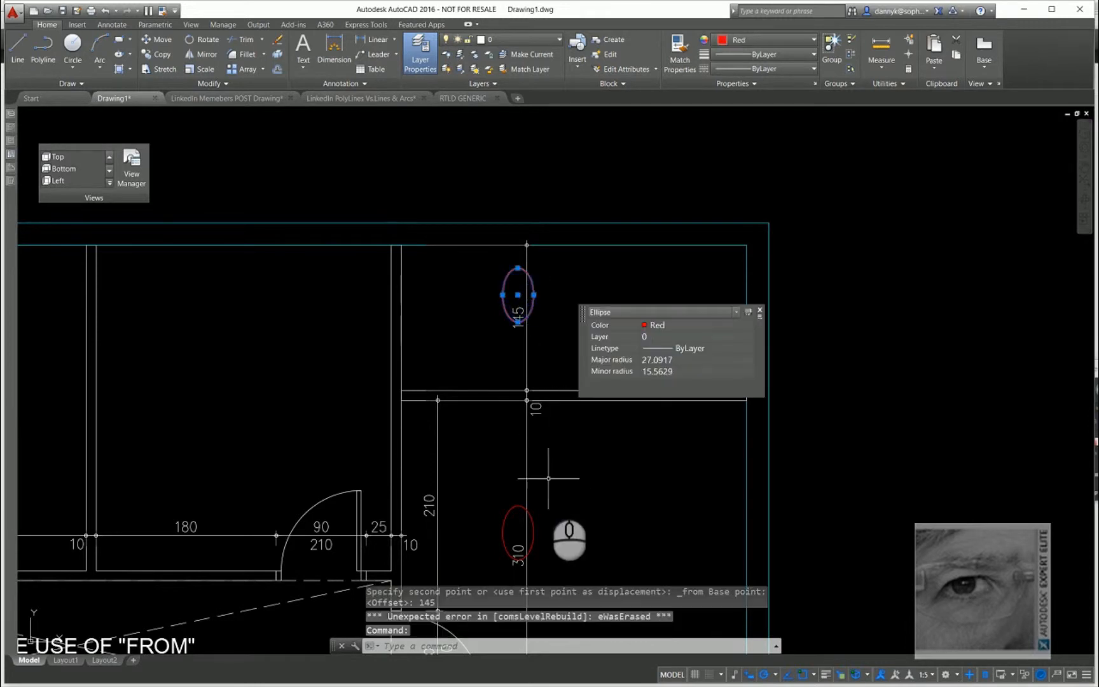
{"action": "left_click", "coordinate": [532, 517]}
{"action": "key", "text": "Delete"}
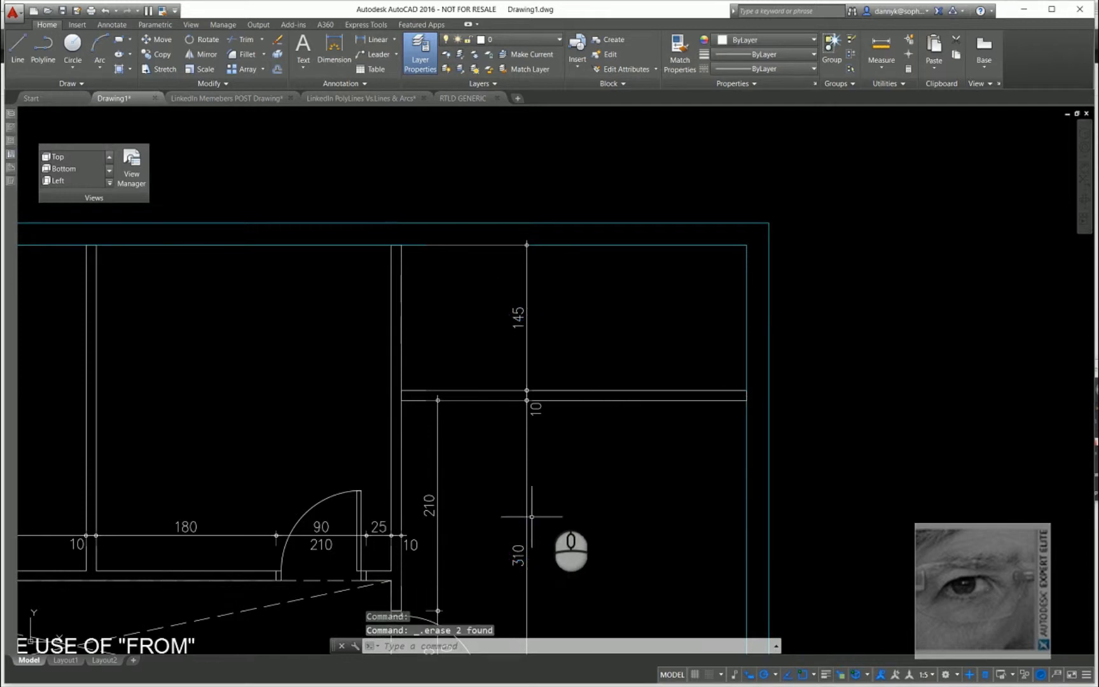
{"action": "scroll", "coordinate": [578, 463], "scroll_direction": "down", "scroll_amount": 4}
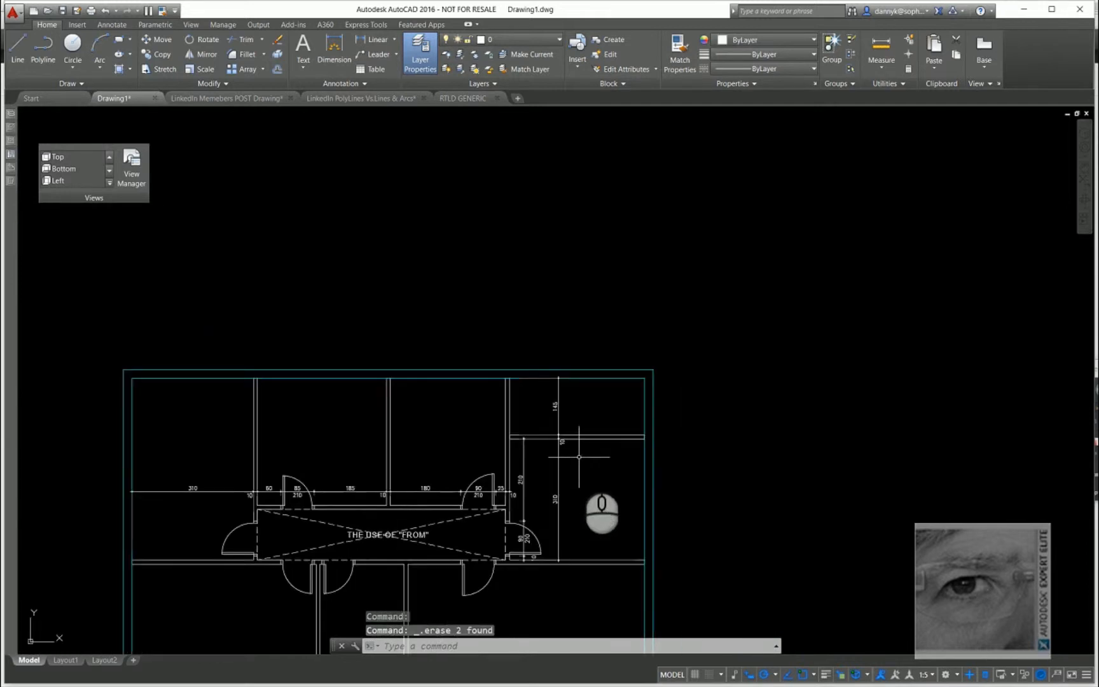
{"action": "middle_click_drag", "start_coordinate": [579, 457], "coordinate": [764, 294]}
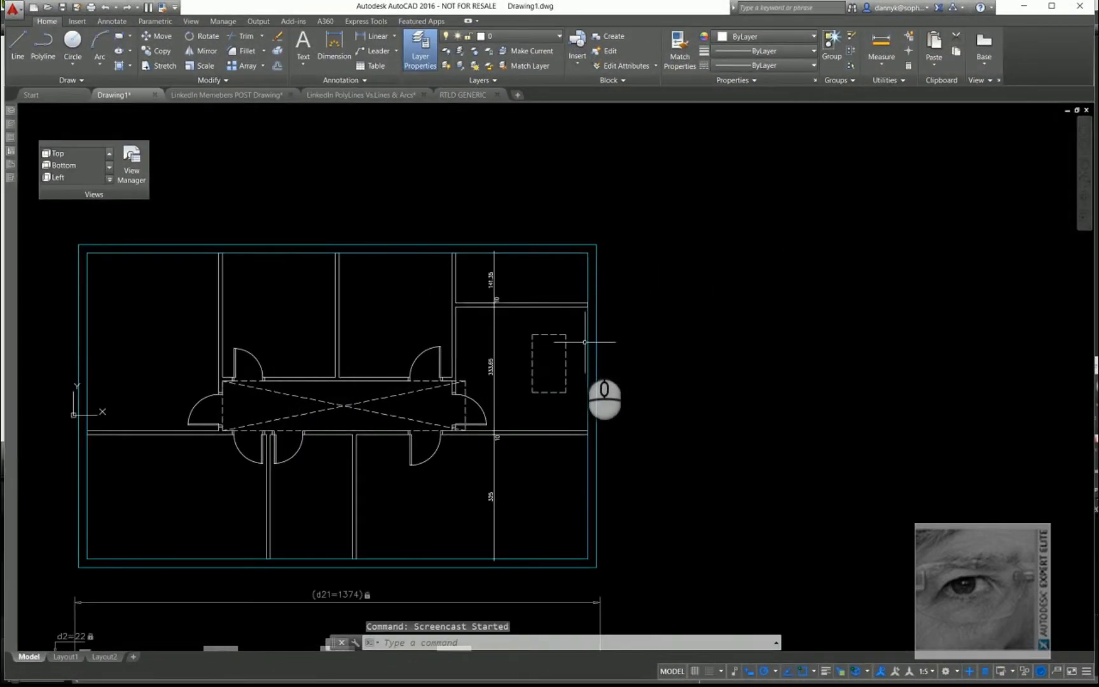
Stretch the upper edge of the dashed rectangle in the right-hand room to 45 below the partition's lower face, using From.
{"action": "left_click", "coordinate": [579, 344]}
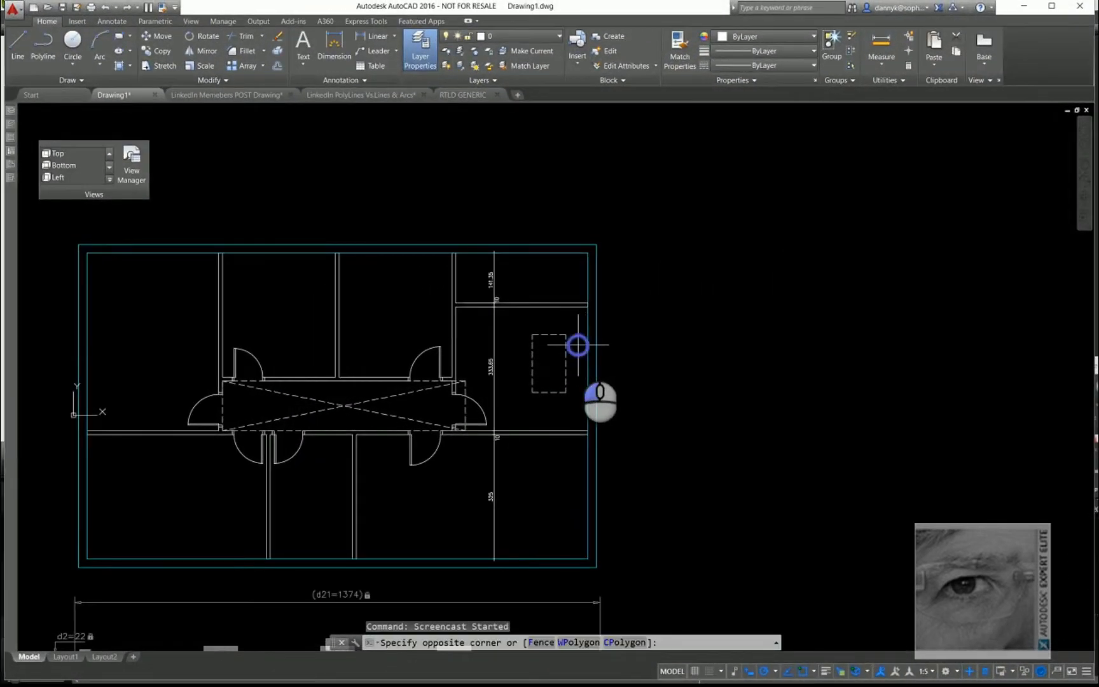
{"action": "left_click", "coordinate": [521, 327]}
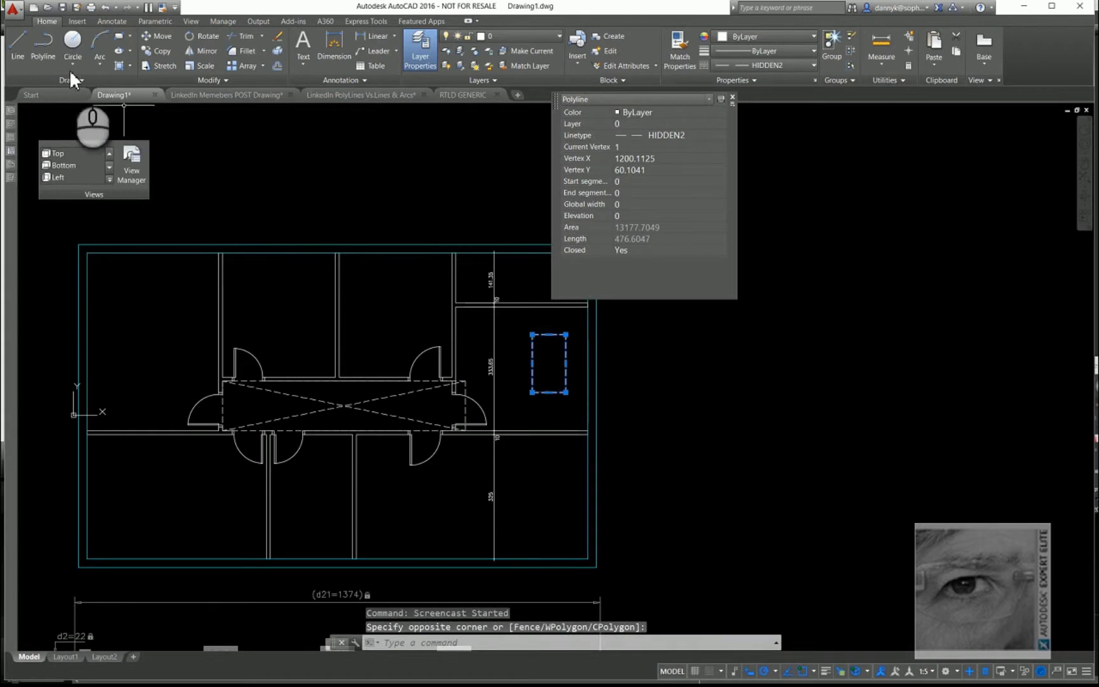
{"action": "left_click", "coordinate": [162, 65]}
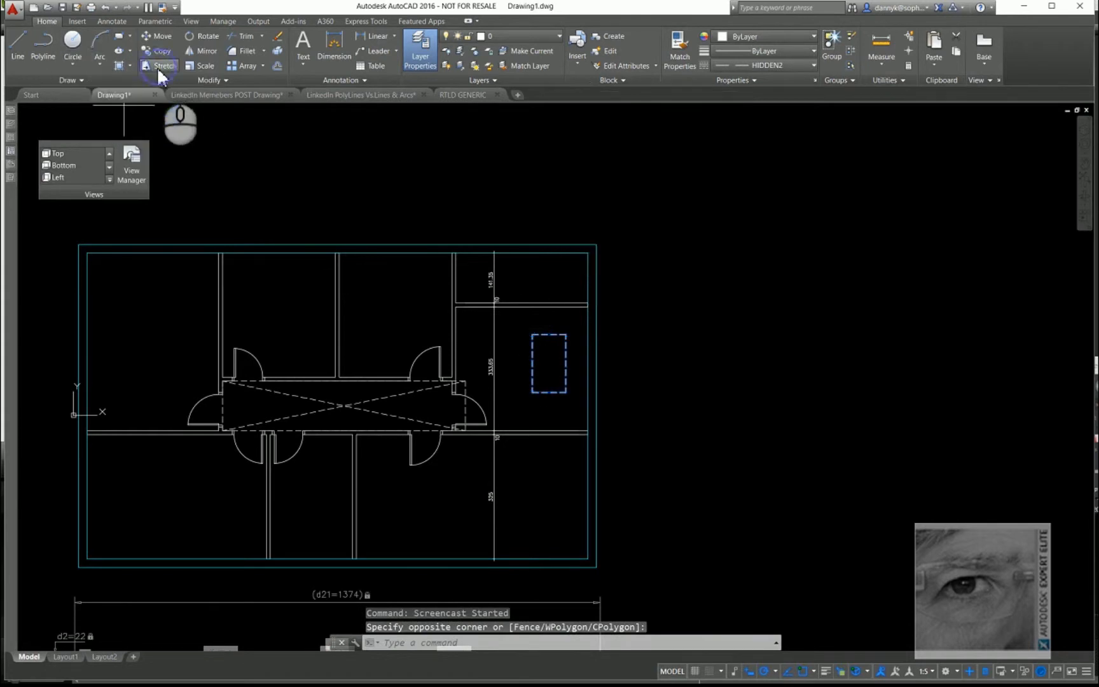
{"action": "left_click", "coordinate": [550, 334]}
{"action": "right_click", "coordinate": [551, 322], "text": "shift"}
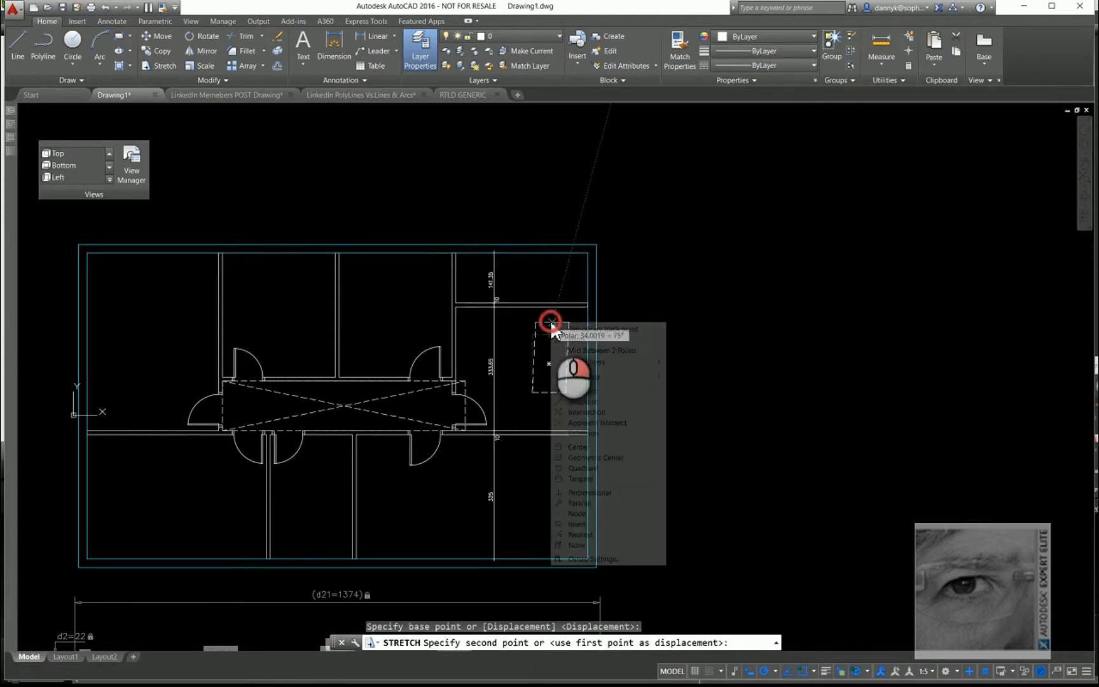
{"action": "left_click", "coordinate": [596, 346]}
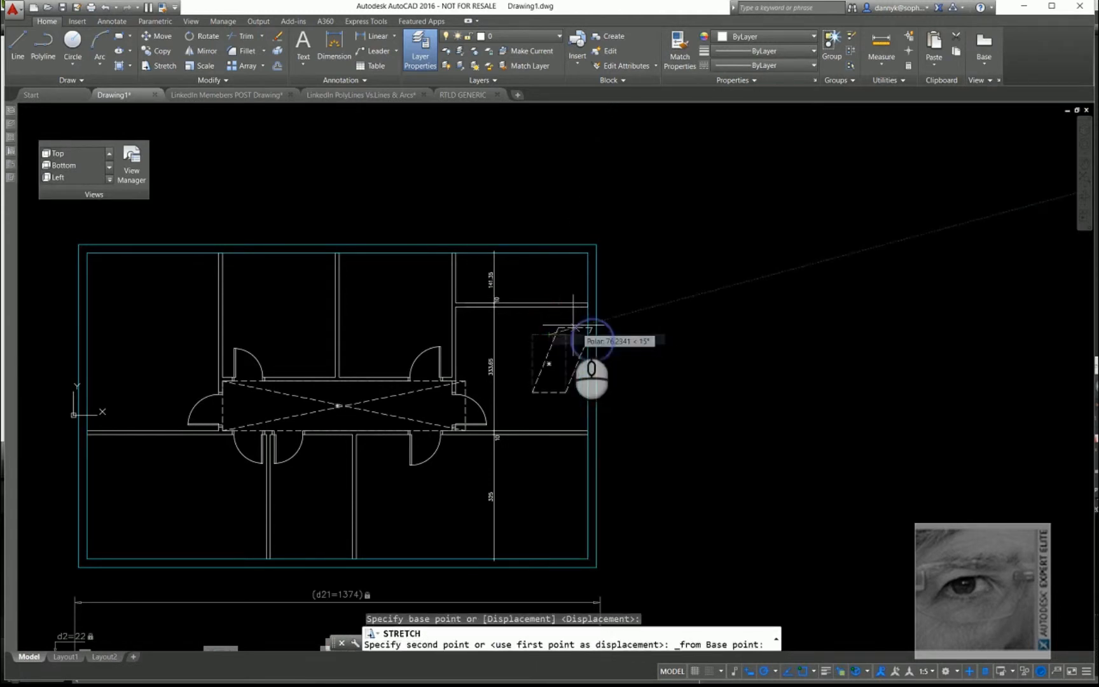
{"action": "left_click", "coordinate": [548, 307]}
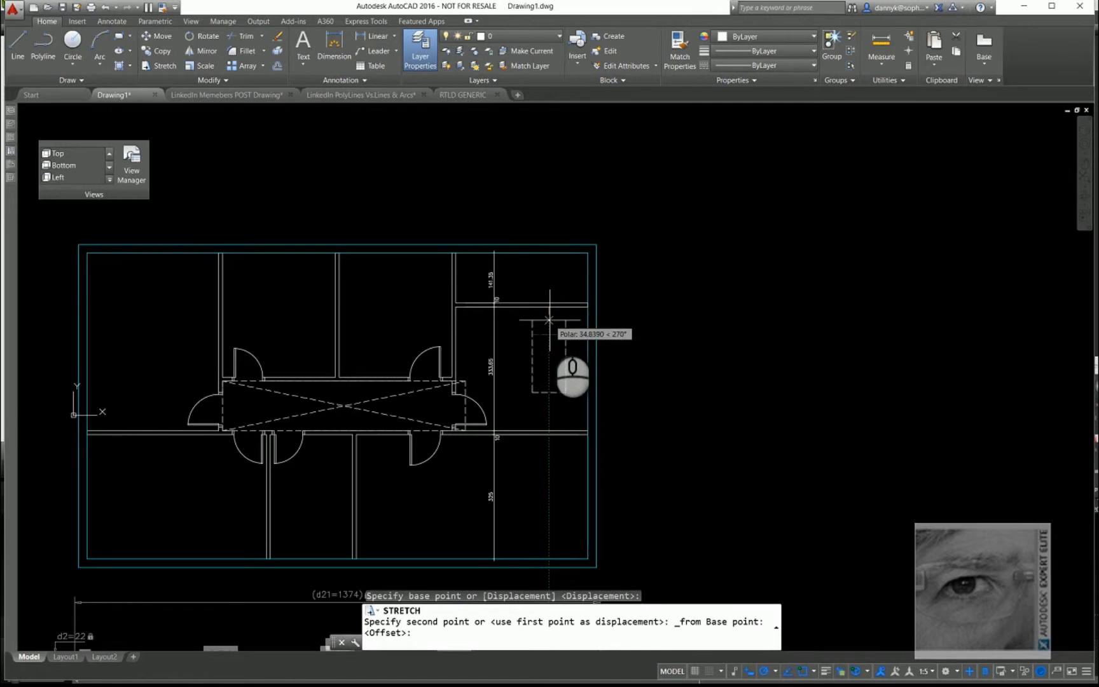
{"action": "type", "text": "45"}
{"action": "key", "text": "Return"}
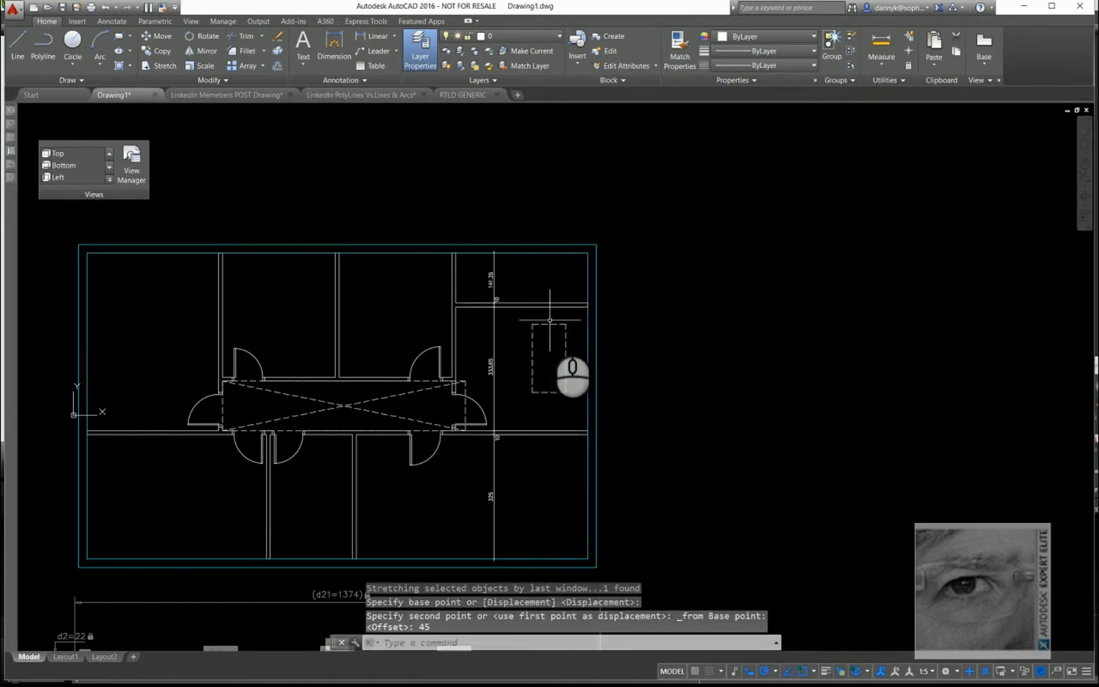
Stretch the lower edge of the dashed rectangle in the right-hand room to 150 below its upper edge, using From.
{"action": "left_click", "coordinate": [554, 392]}
{"action": "left_click", "coordinate": [549, 392]}
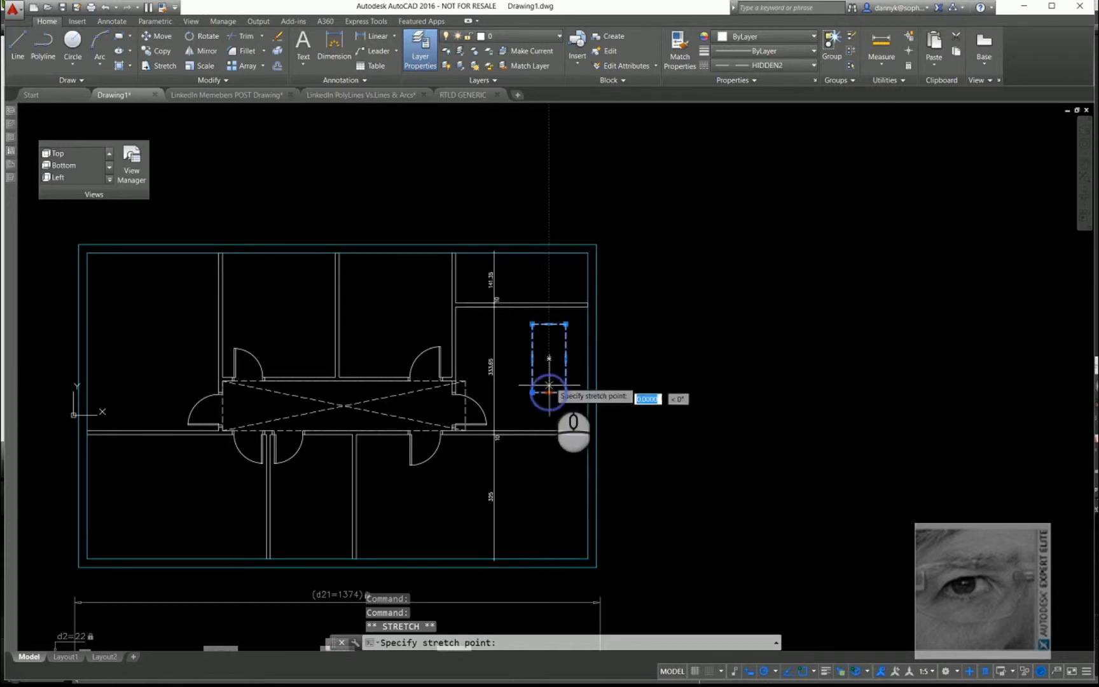
{"action": "right_click", "coordinate": [549, 375], "text": "shift"}
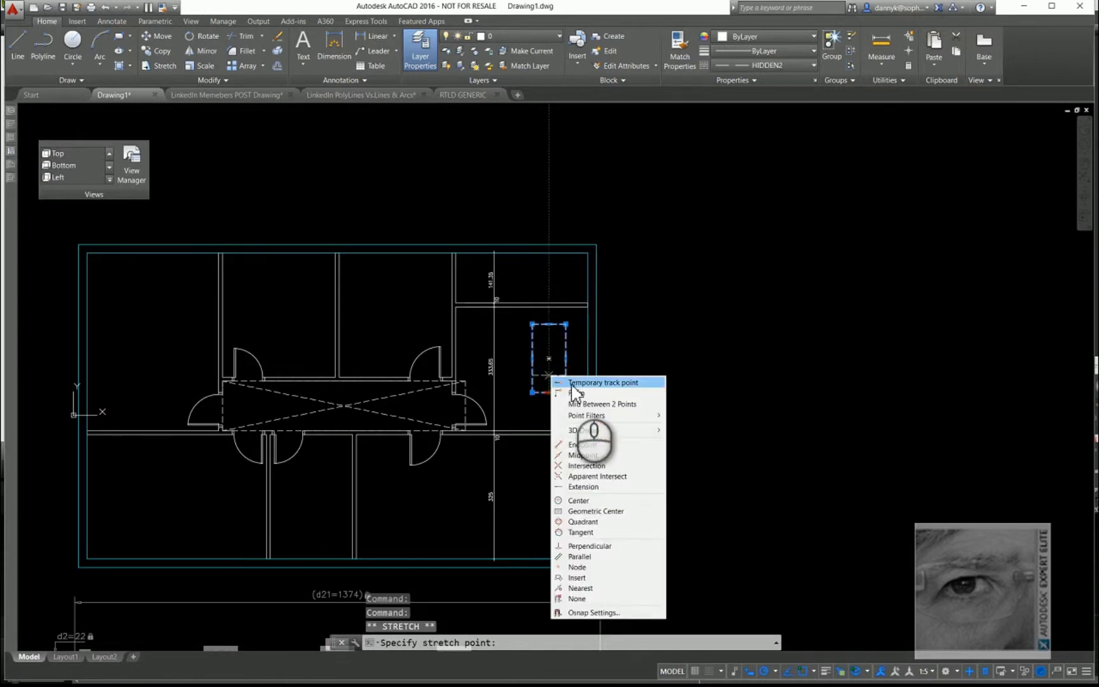
{"action": "left_click", "coordinate": [569, 393]}
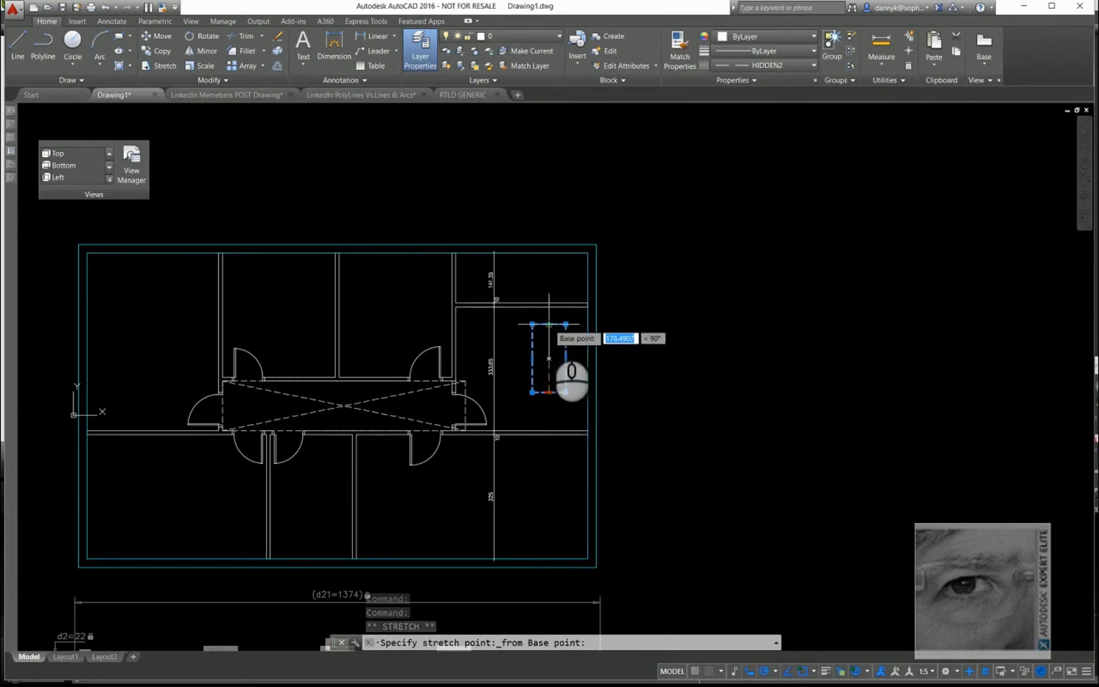
{"action": "left_click", "coordinate": [548, 326]}
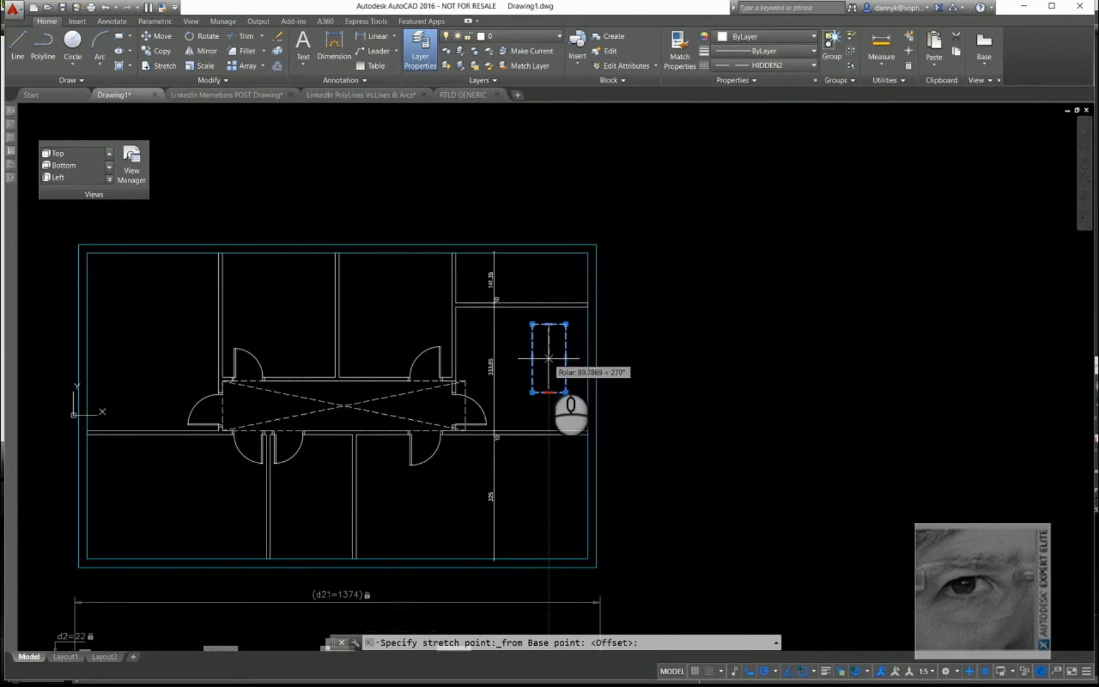
{"action": "type", "text": "150"}
{"action": "key", "text": "Return"}
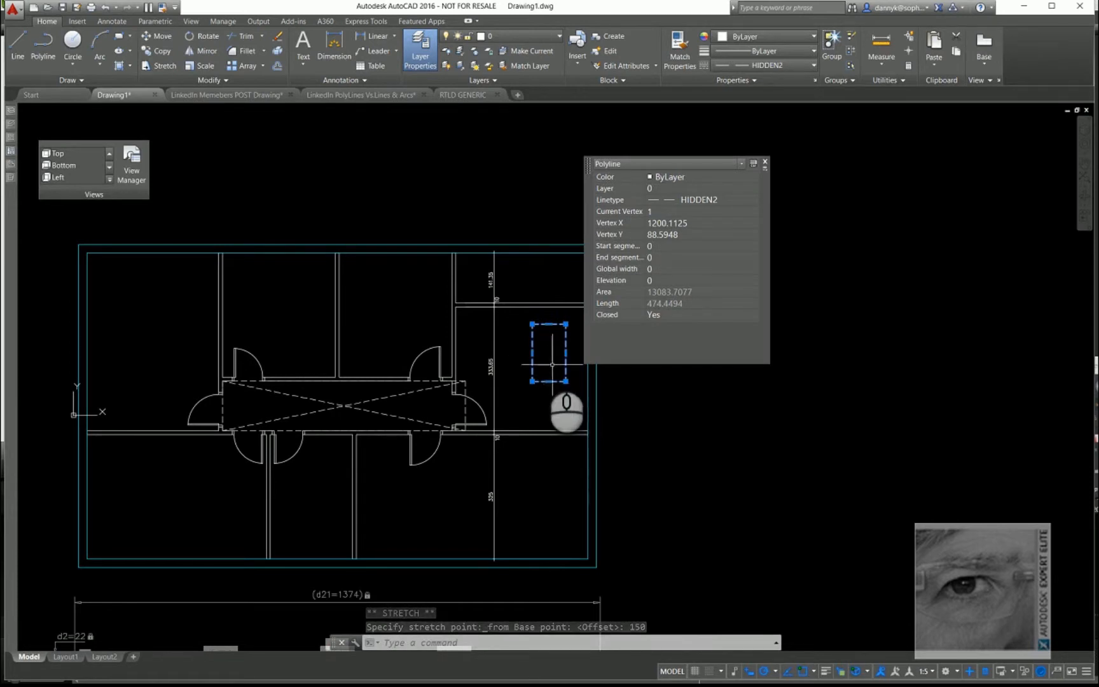
Stretch the left edge of the dashed rectangle to 57.5 from the midpoint of its right edge, using From.
{"action": "left_click", "coordinate": [532, 352]}
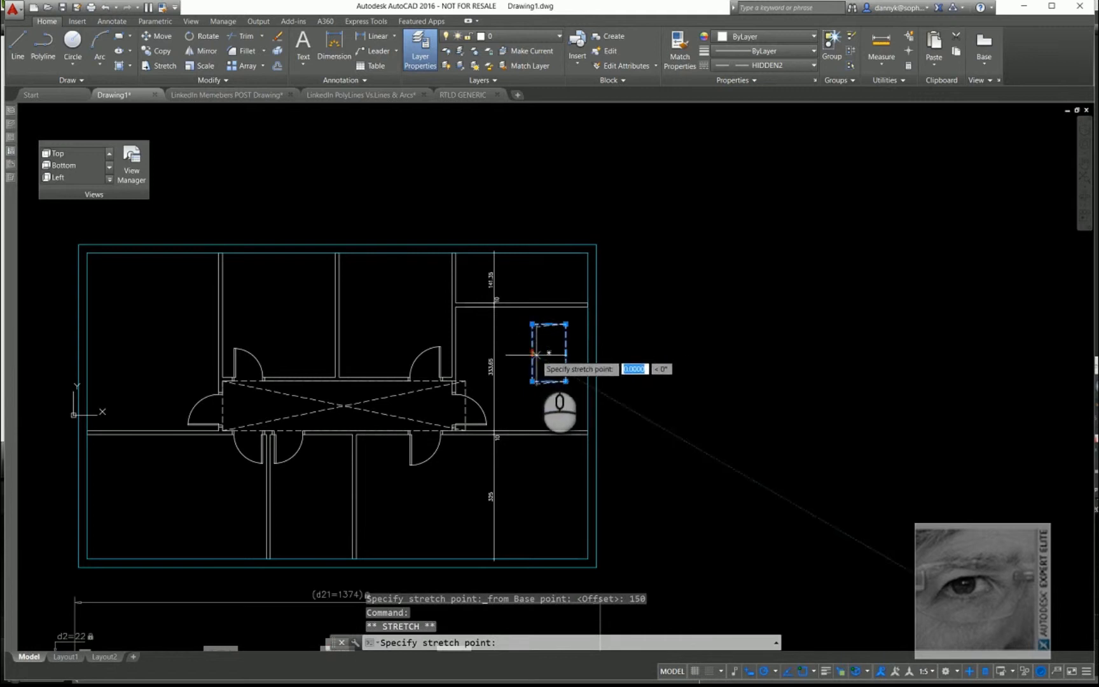
{"action": "right_click", "coordinate": [542, 350], "text": "shift"}
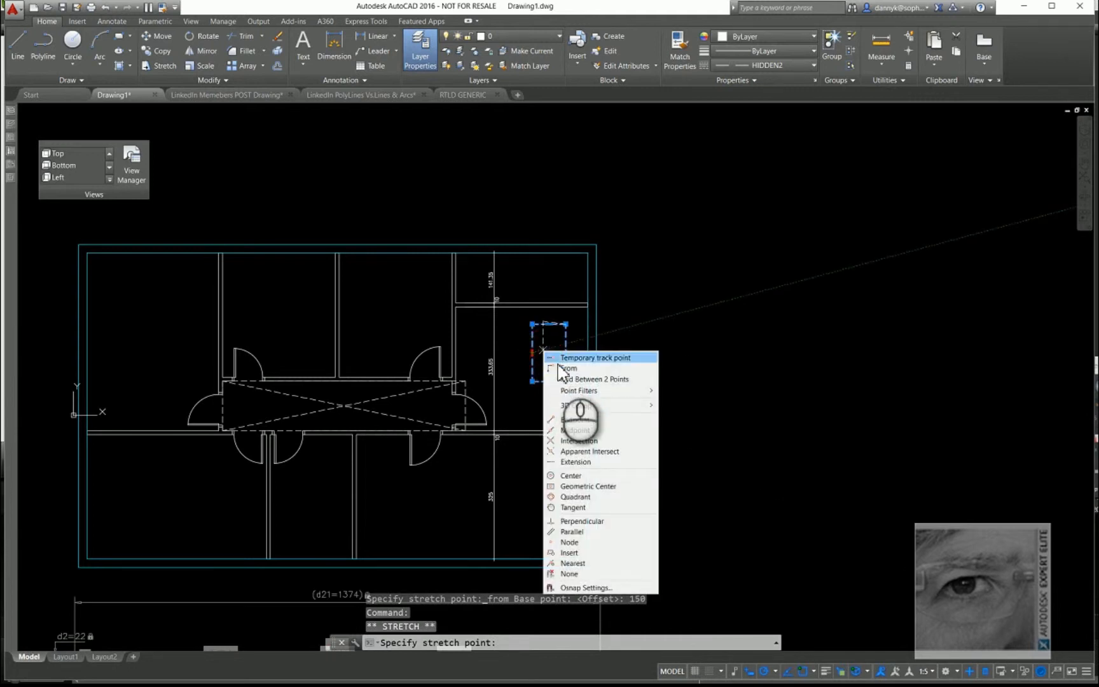
{"action": "left_click", "coordinate": [561, 367]}
{"action": "left_click", "coordinate": [566, 352]}
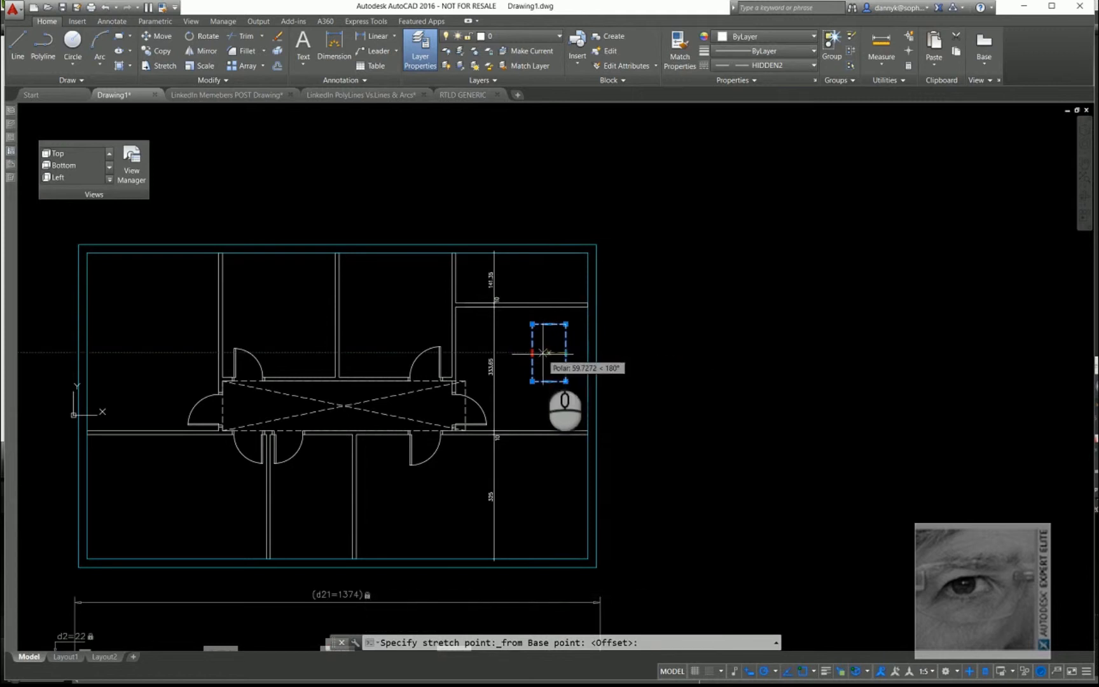
{"action": "type", "text": "5"}
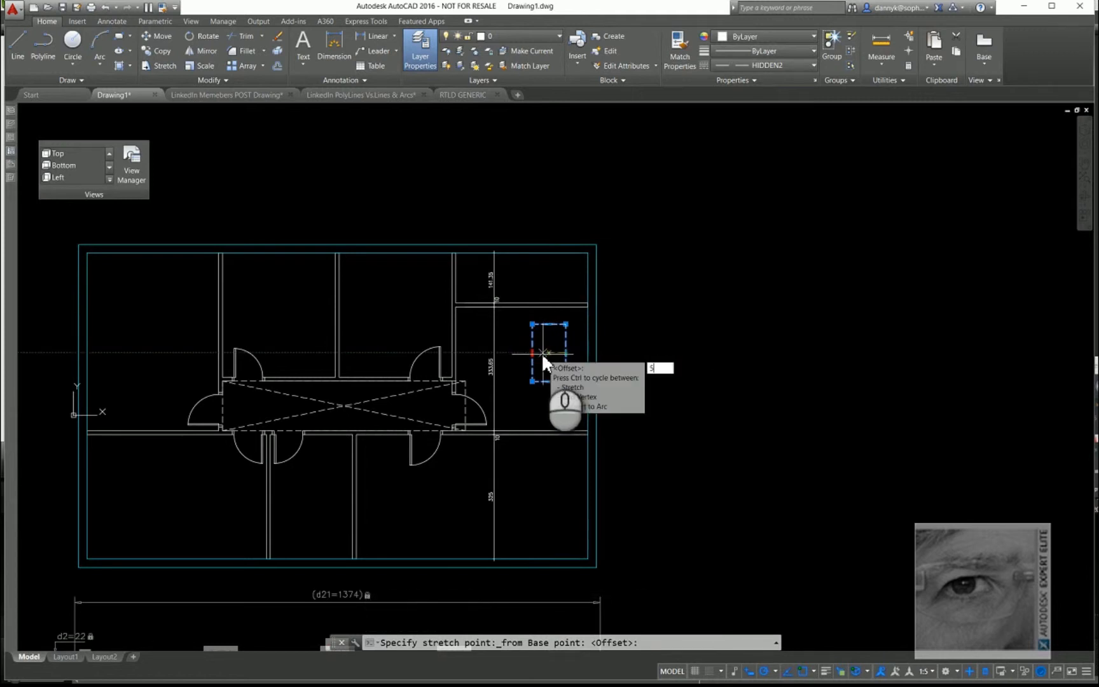
{"action": "type", "text": "7.5"}
{"action": "key", "text": "Return"}
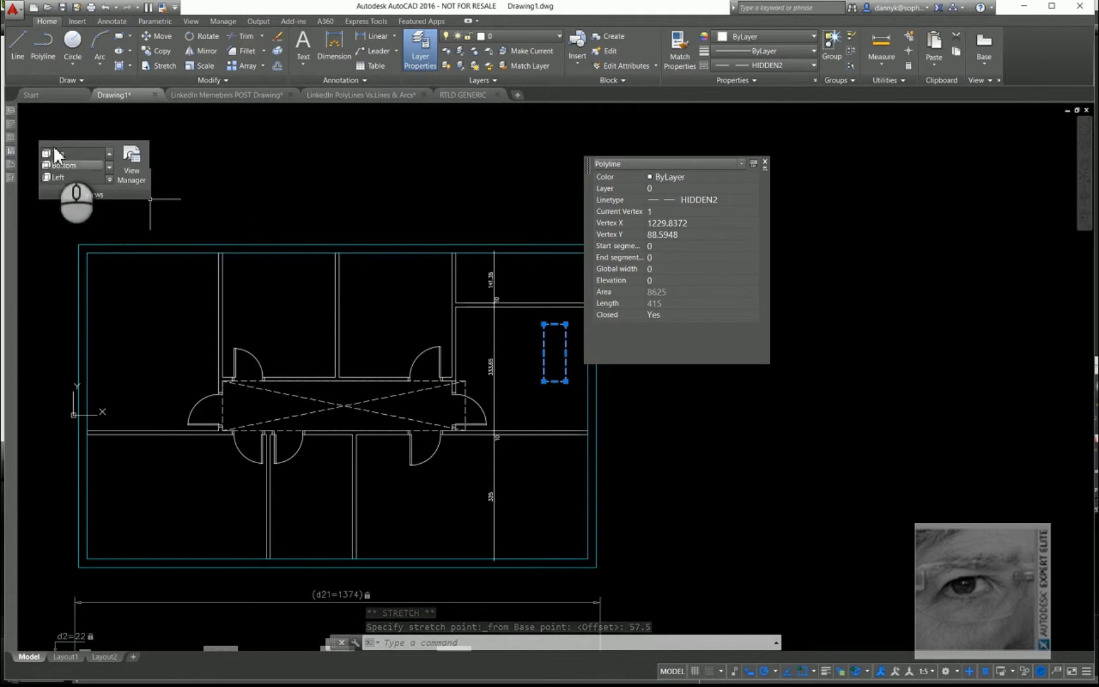
Add a vertical linear dimension from the partition's lower face to the dashed rectangle's upper-right corner, placed between the rectangle and outer wall.
{"action": "mouse_move", "coordinate": [12, 124]}
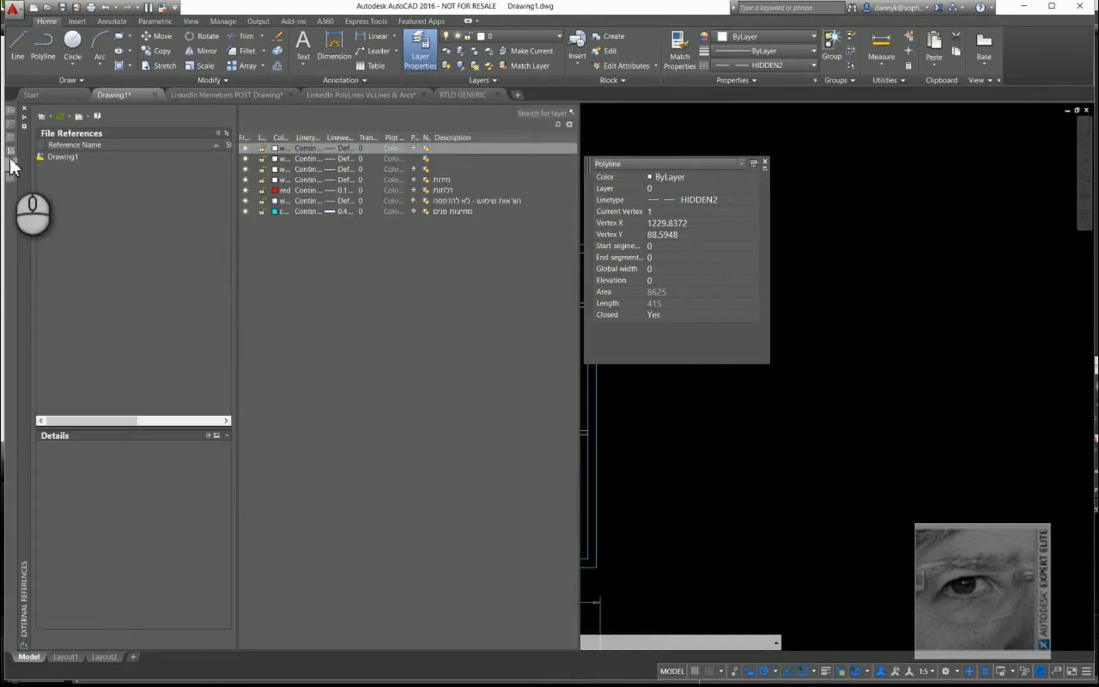
{"action": "left_click", "coordinate": [12, 178]}
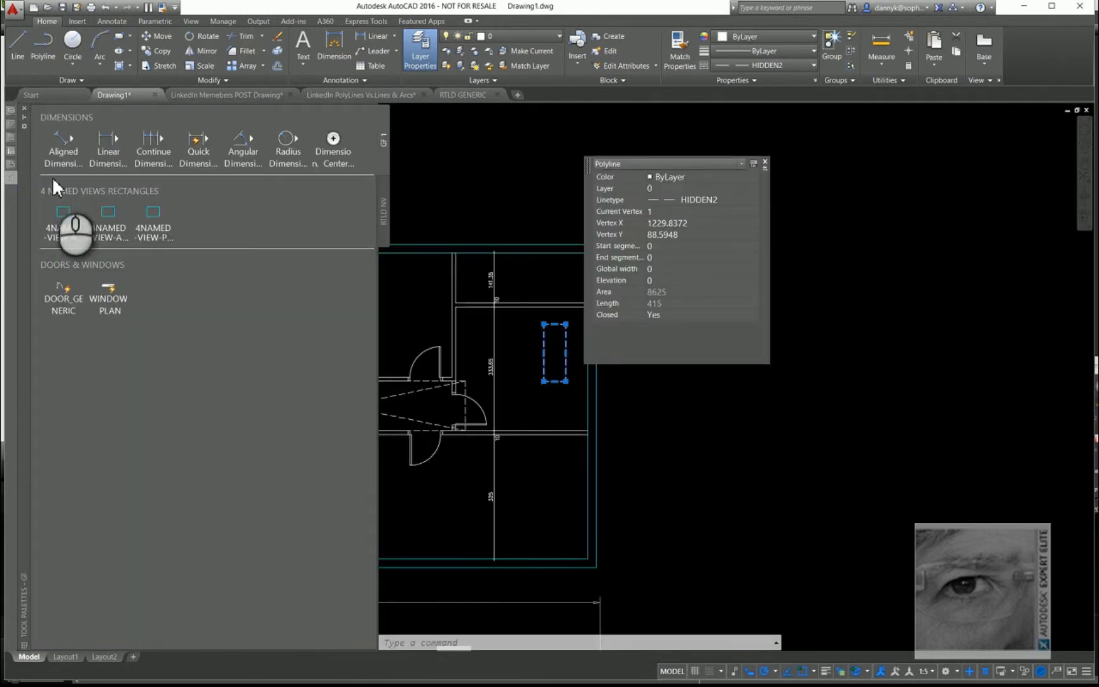
{"action": "left_click", "coordinate": [110, 141]}
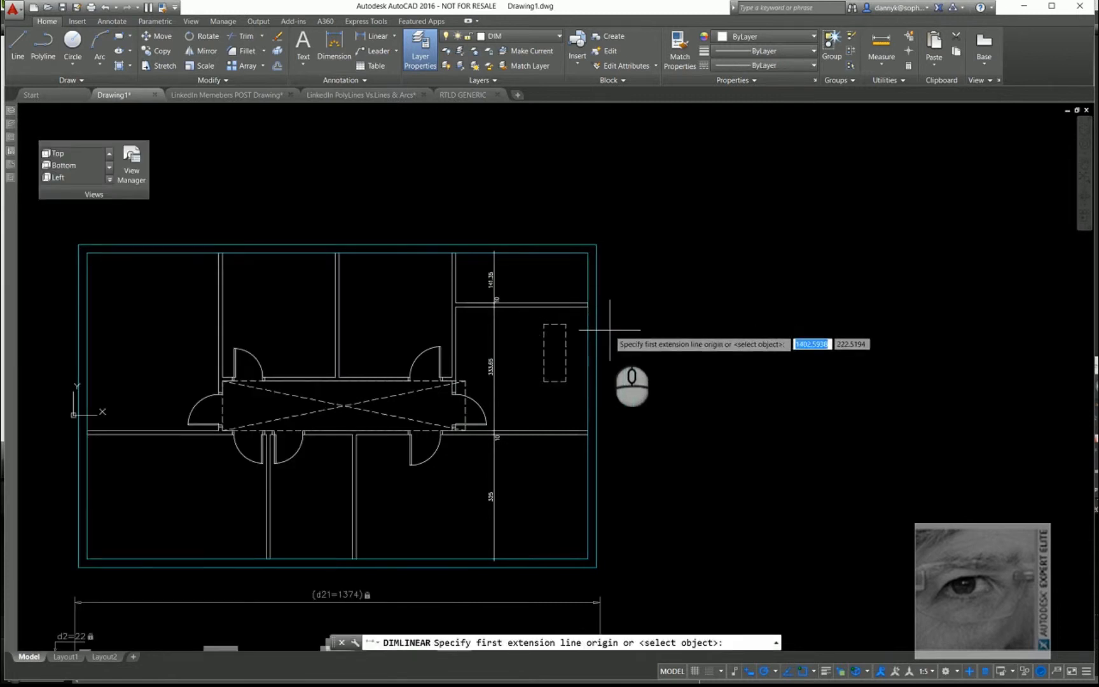
{"action": "left_click", "coordinate": [585, 307]}
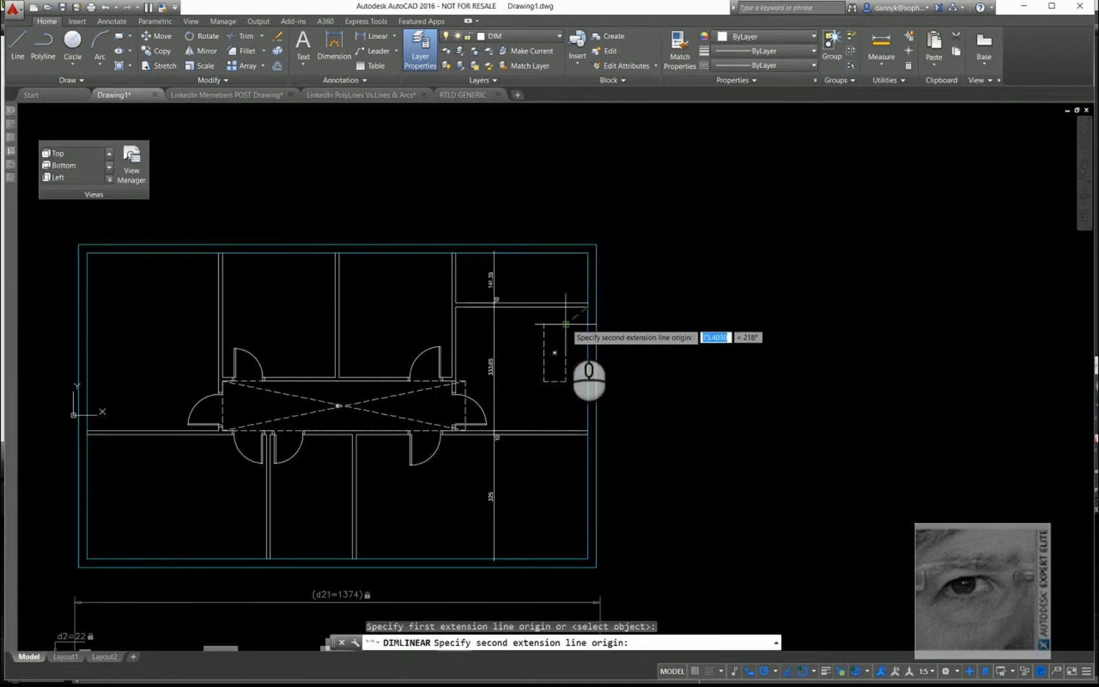
{"action": "left_click", "coordinate": [566, 324]}
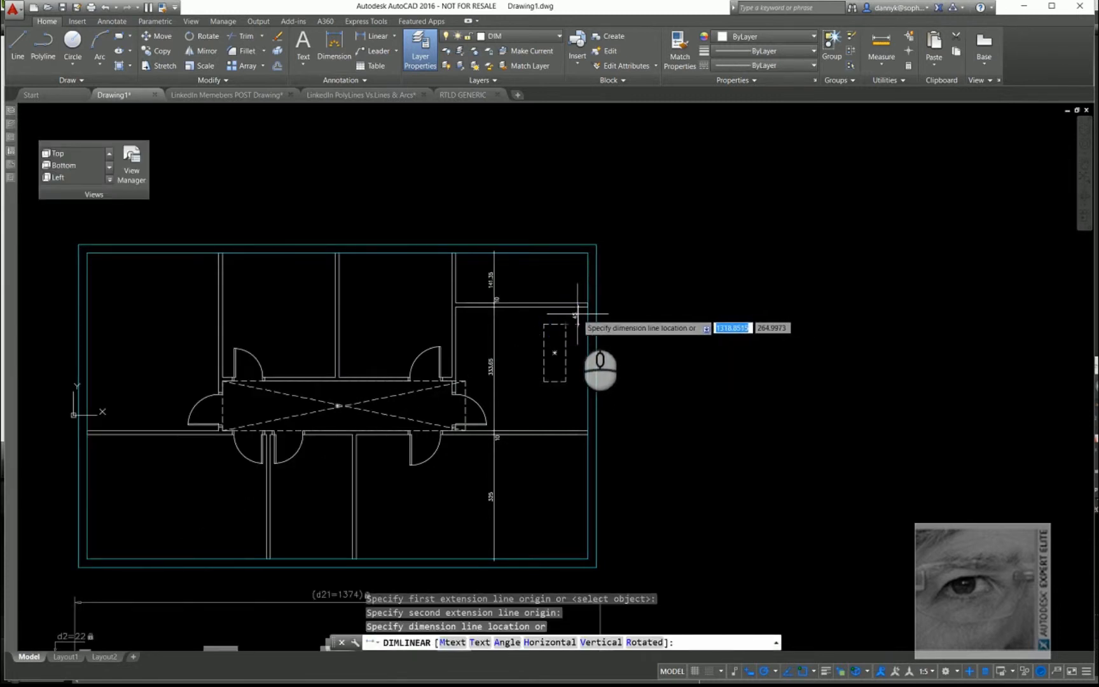
{"action": "left_click", "coordinate": [579, 313]}
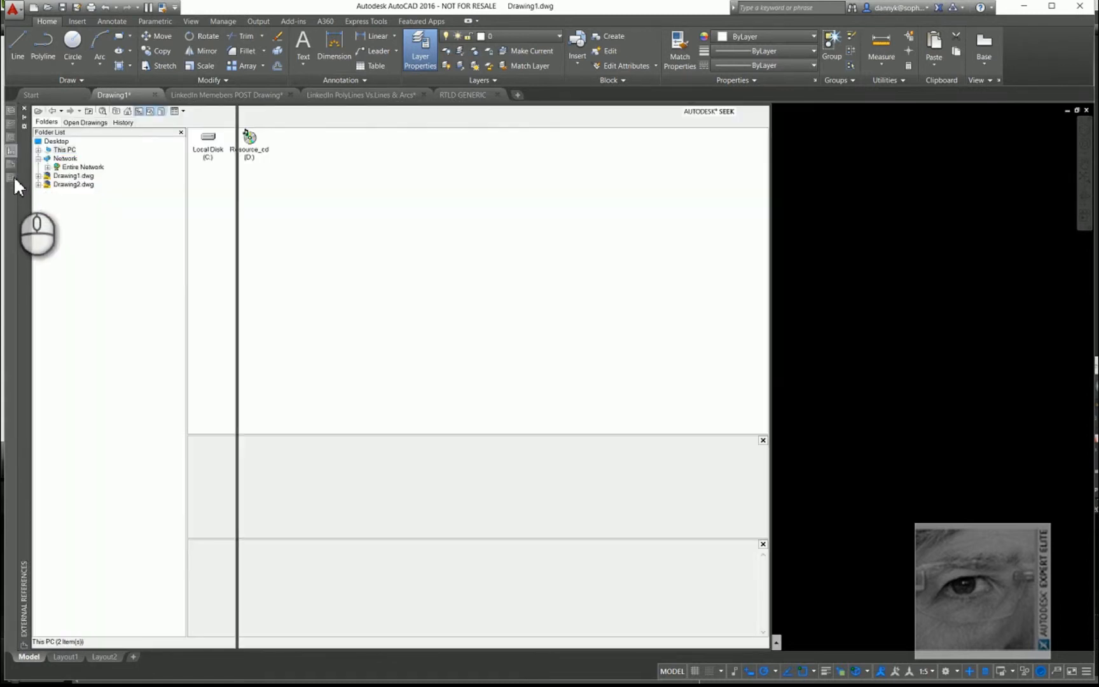
Continue the vertical dimension from the dashed rectangle's upper edge to its lower-right corner and end the chain.
{"action": "mouse_move", "coordinate": [12, 175]}
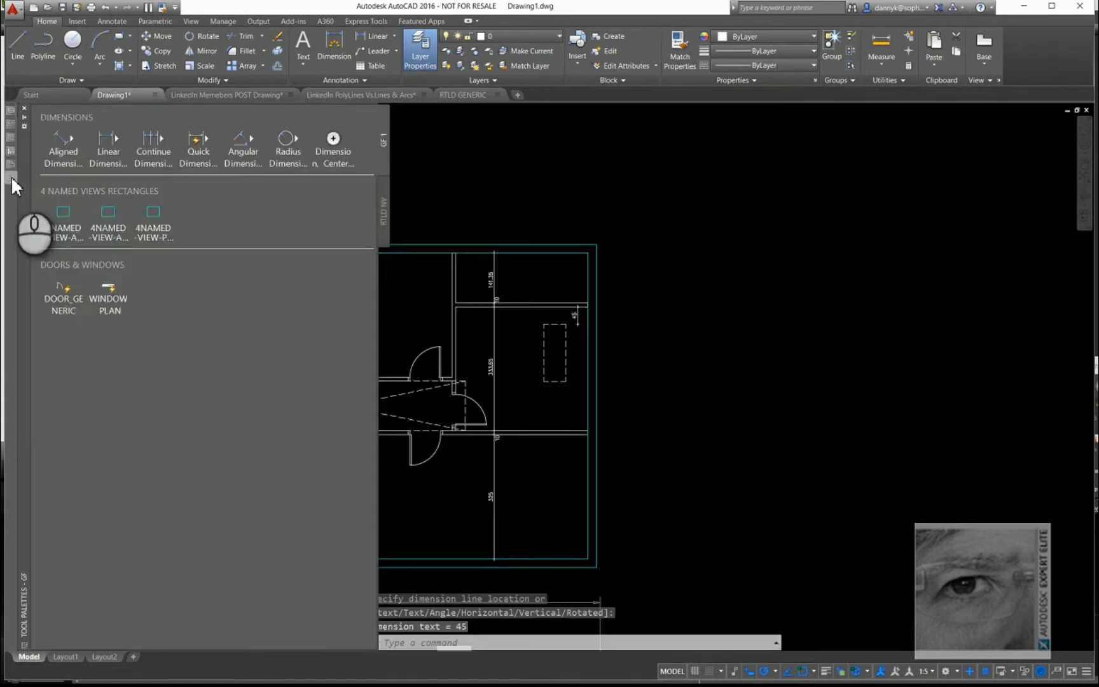
{"action": "left_click", "coordinate": [150, 140]}
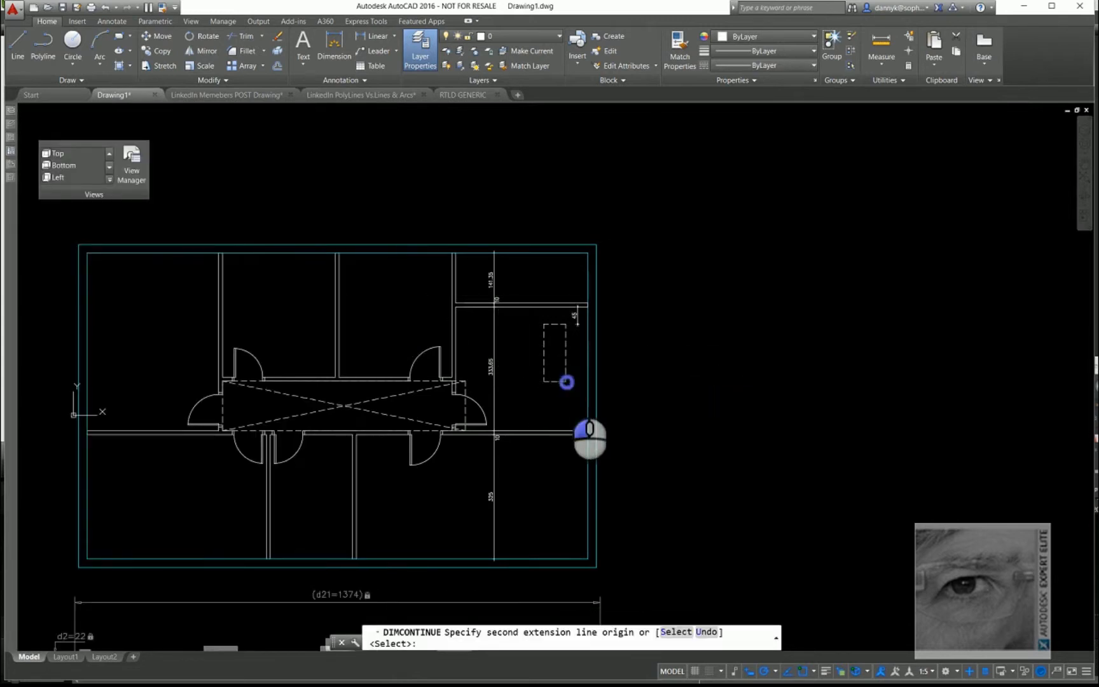
{"action": "left_click", "coordinate": [566, 381]}
{"action": "right_click", "coordinate": [565, 402]}
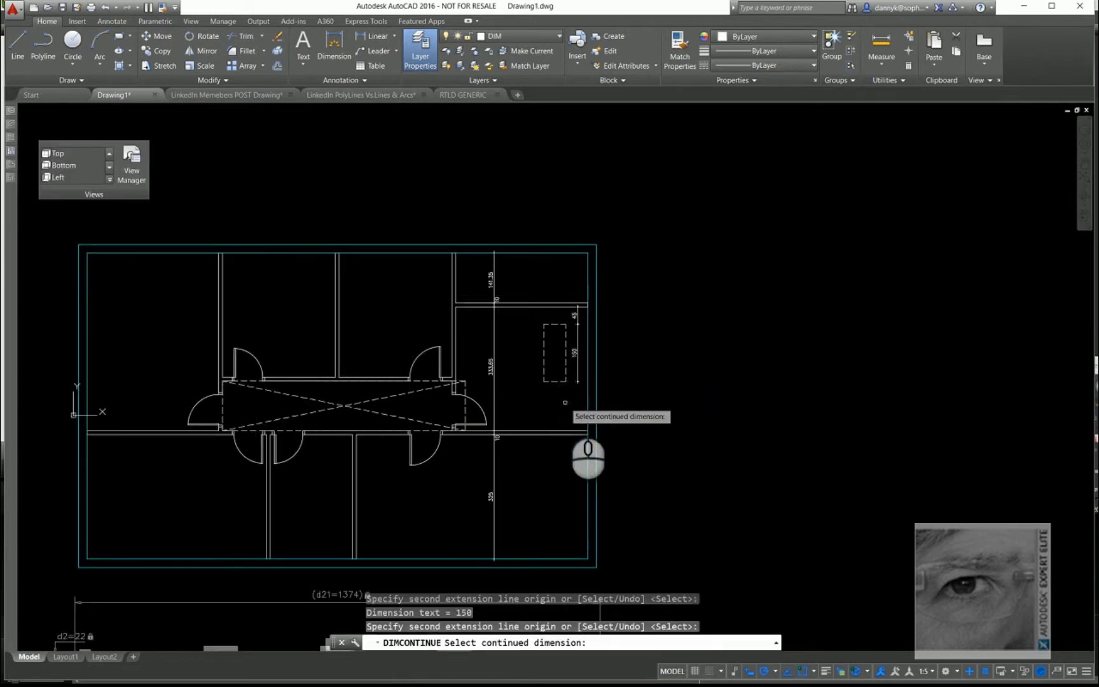
{"action": "right_click", "coordinate": [565, 402]}
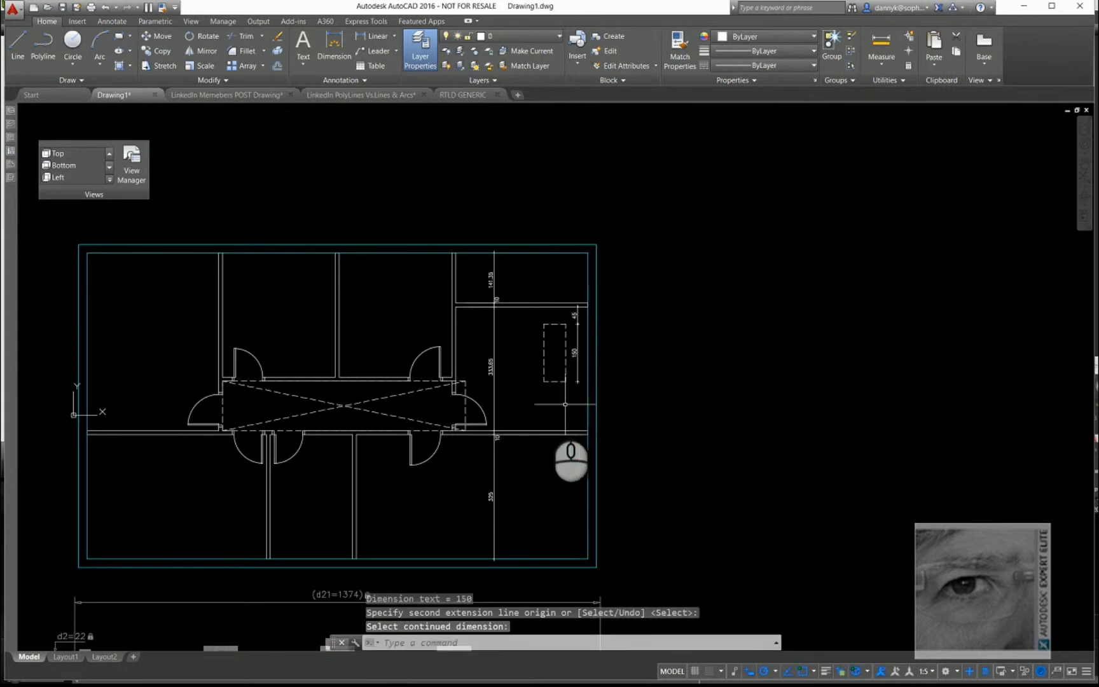
Dimension the dashed rectangle's width with a horizontal linear dimension between its lower corners, placed just below it.
{"action": "mouse_move", "coordinate": [14, 183]}
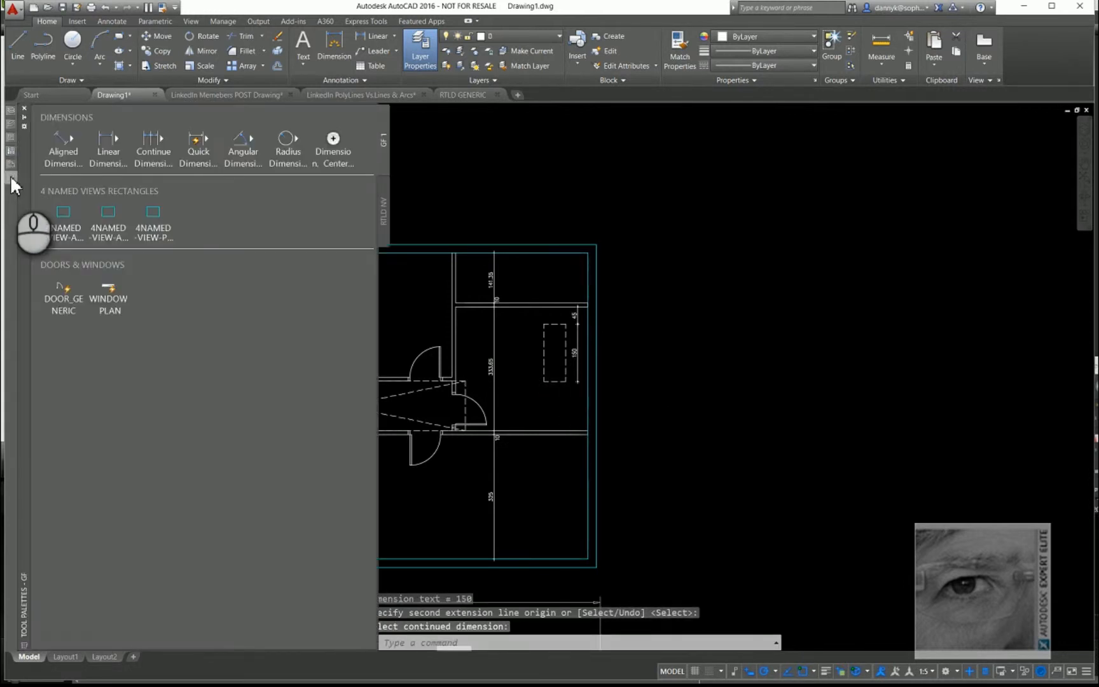
{"action": "left_click", "coordinate": [105, 137]}
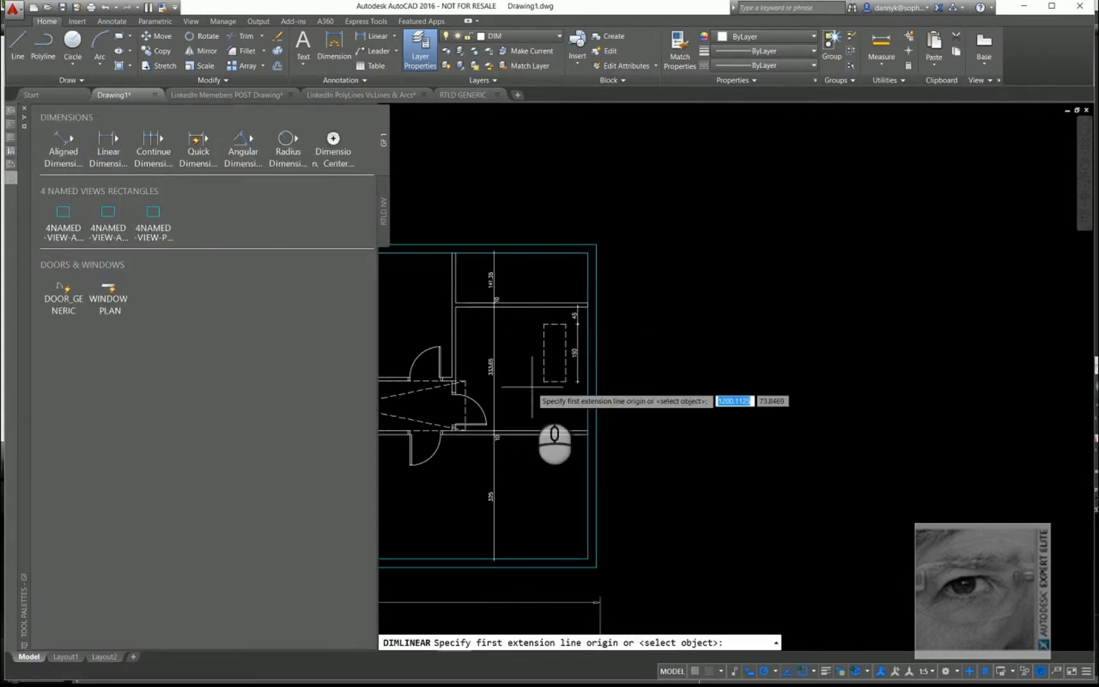
{"action": "left_click", "coordinate": [541, 382]}
{"action": "left_click", "coordinate": [566, 382]}
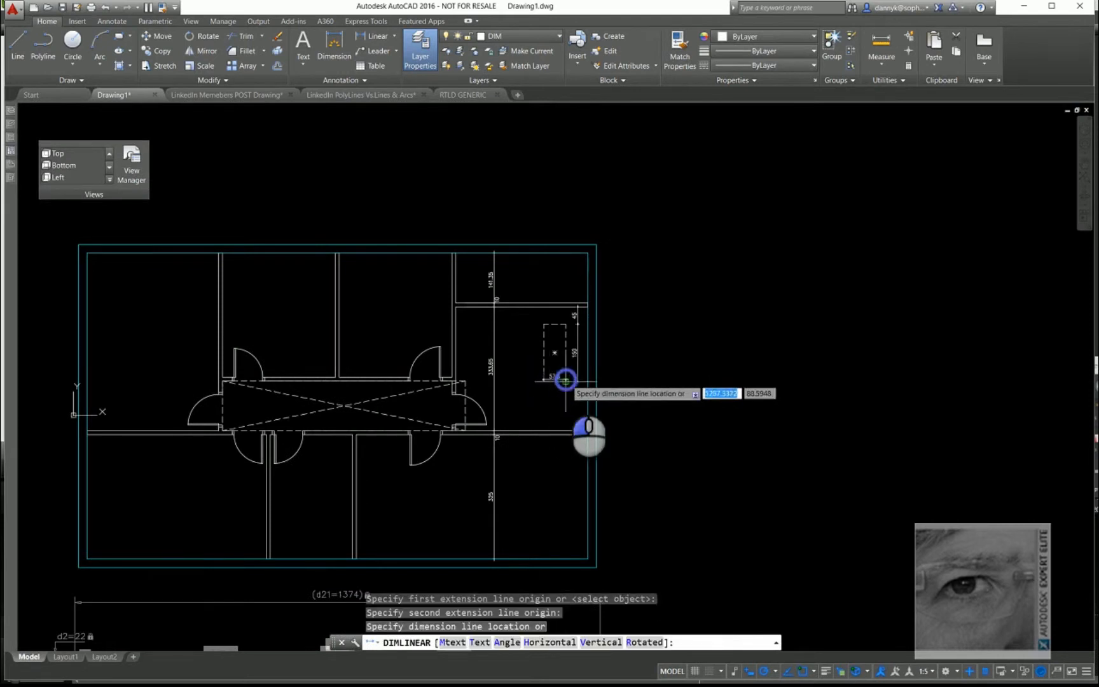
{"action": "left_click", "coordinate": [565, 404]}
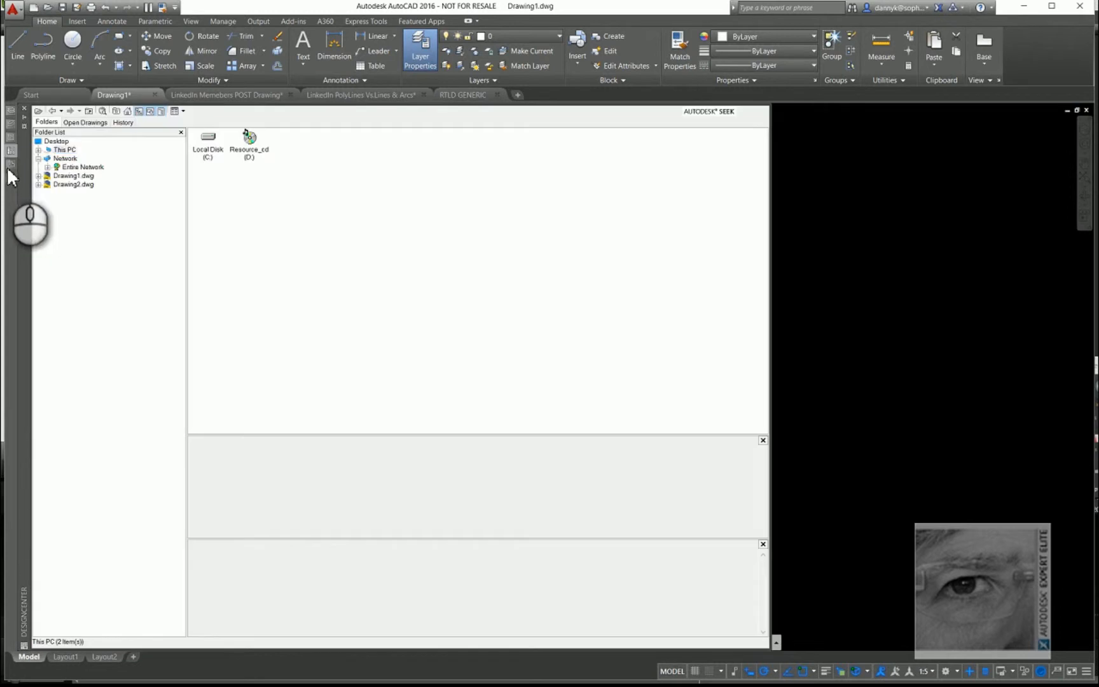
Continue the horizontal dimension from the dashed rectangle's right edge to the inner face of the right outer wall.
{"action": "mouse_move", "coordinate": [11, 185]}
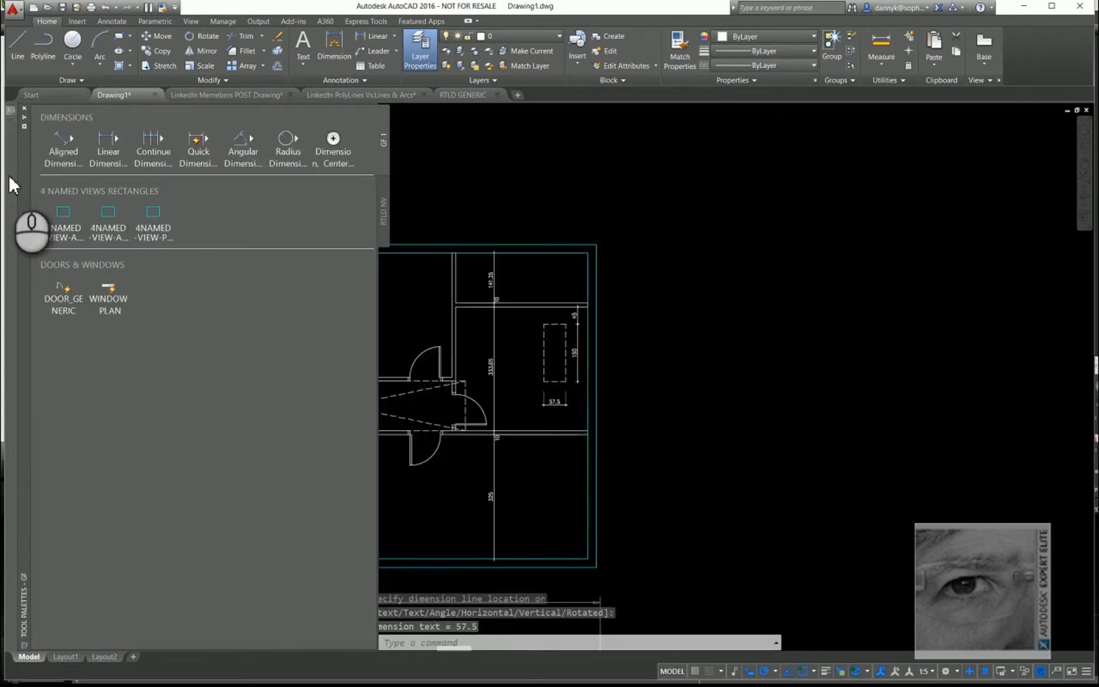
{"action": "left_click", "coordinate": [156, 150]}
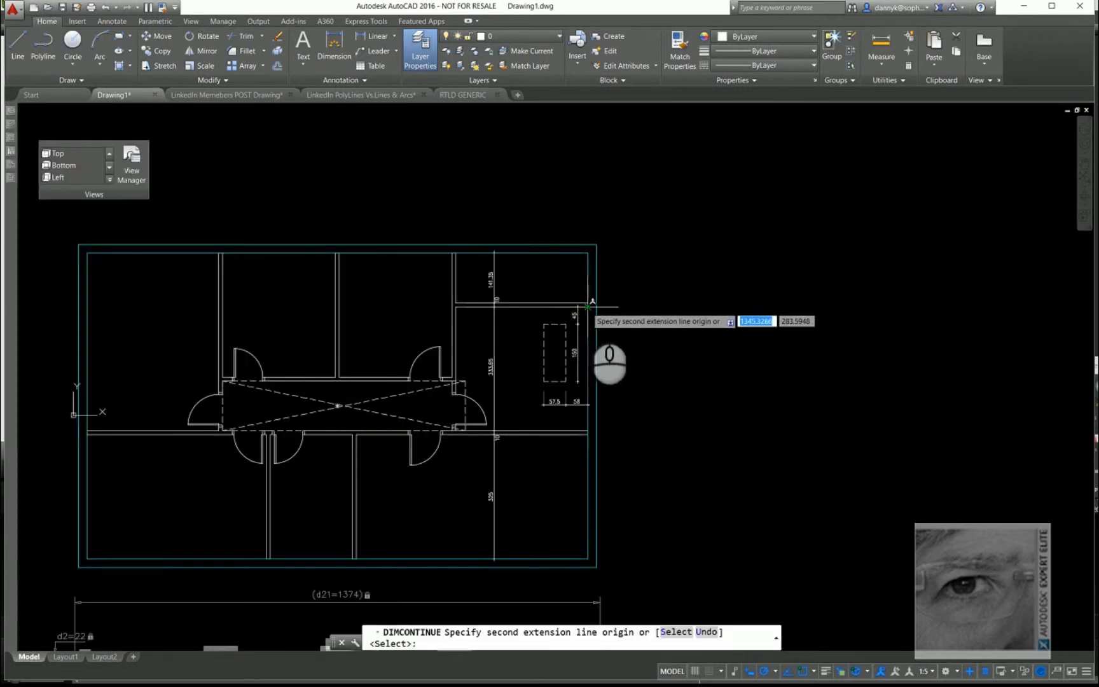
{"action": "left_click", "coordinate": [587, 306]}
{"action": "right_click", "coordinate": [668, 342]}
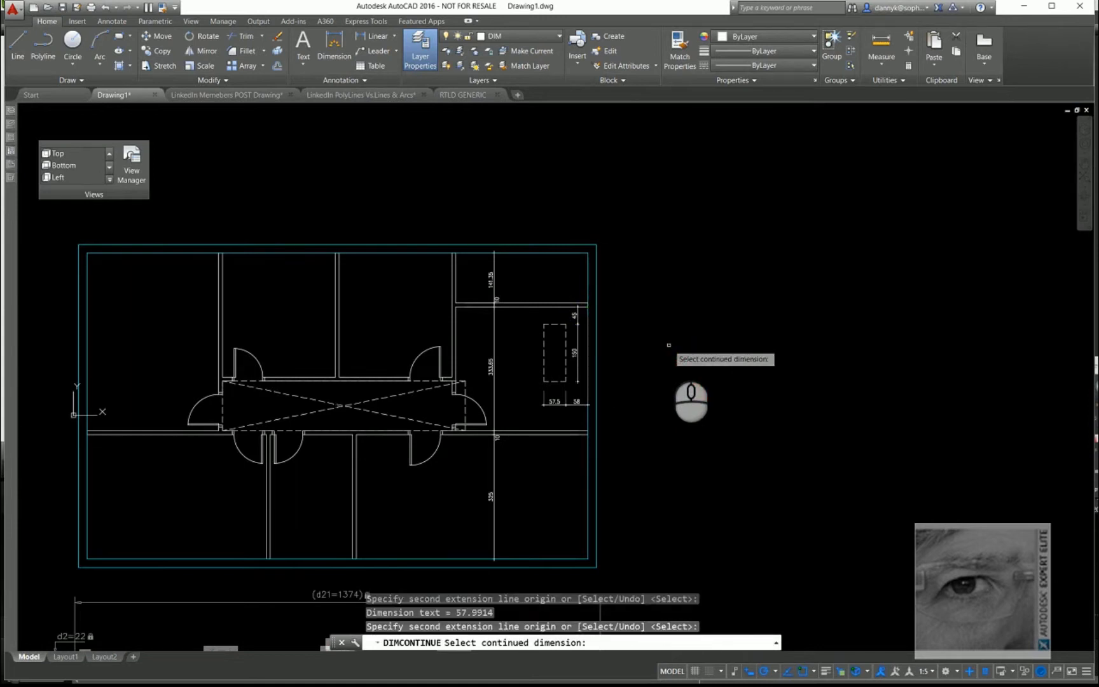
{"action": "right_click", "coordinate": [667, 346]}
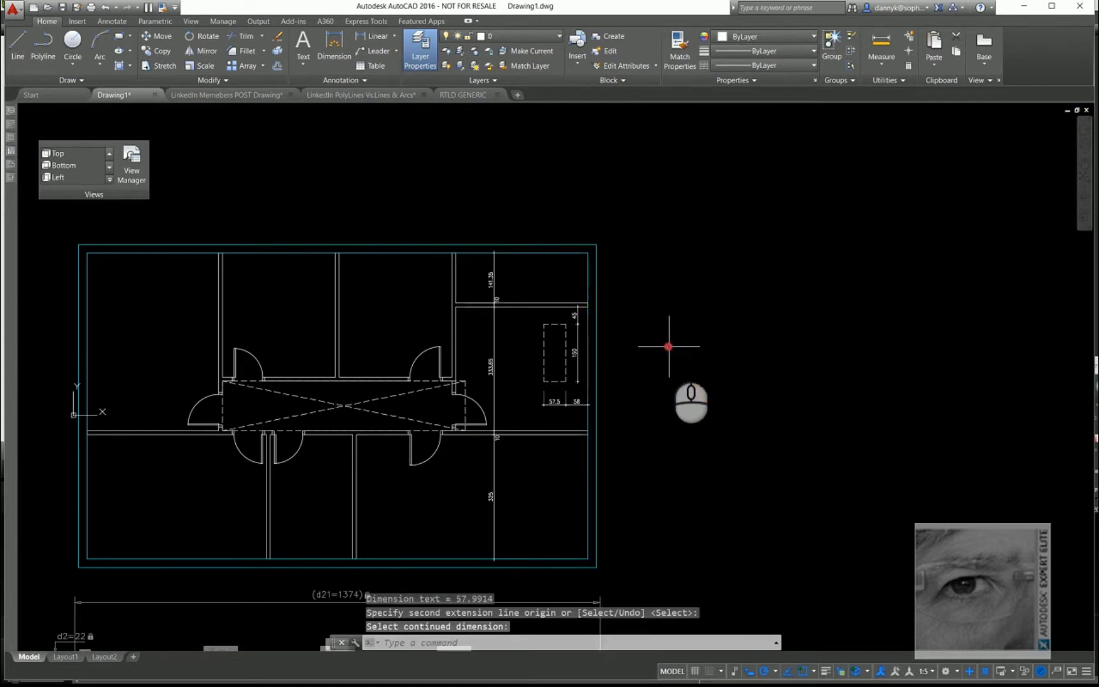
{"action": "left_click", "coordinate": [582, 412]}
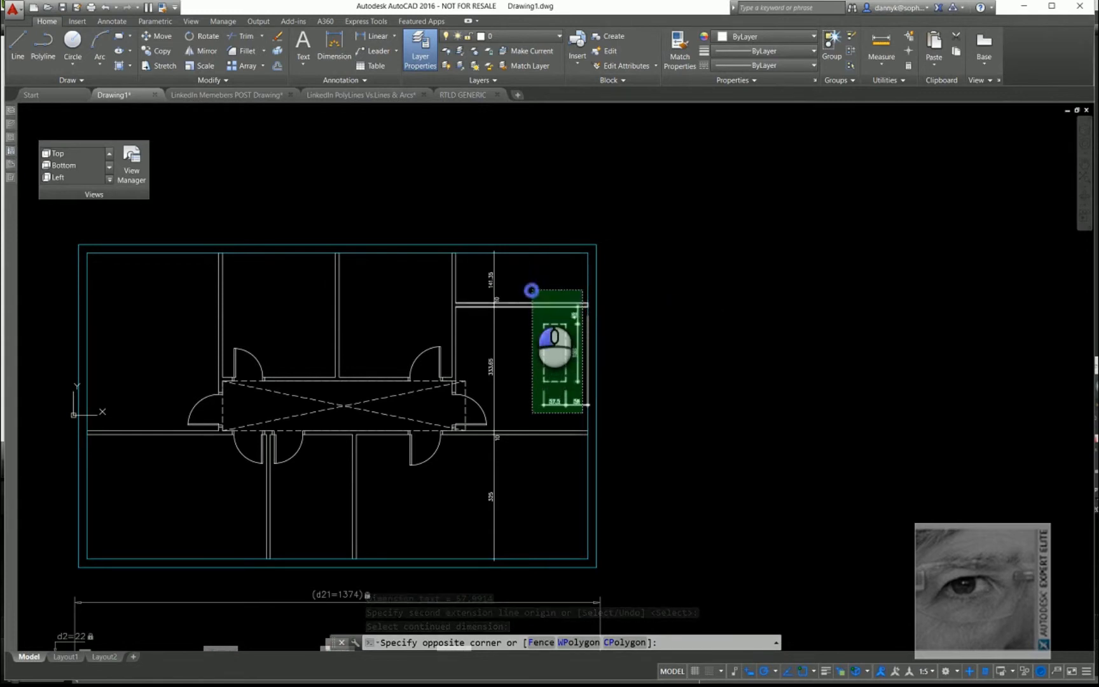
{"action": "left_click", "coordinate": [532, 291]}
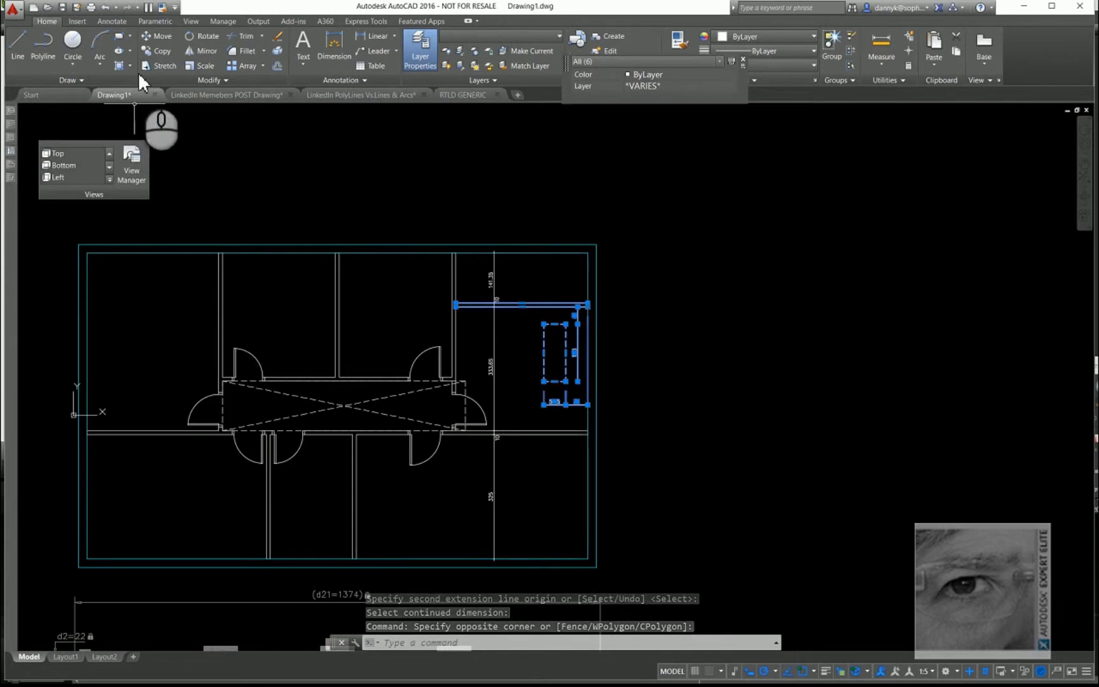
{"action": "left_click", "coordinate": [159, 36]}
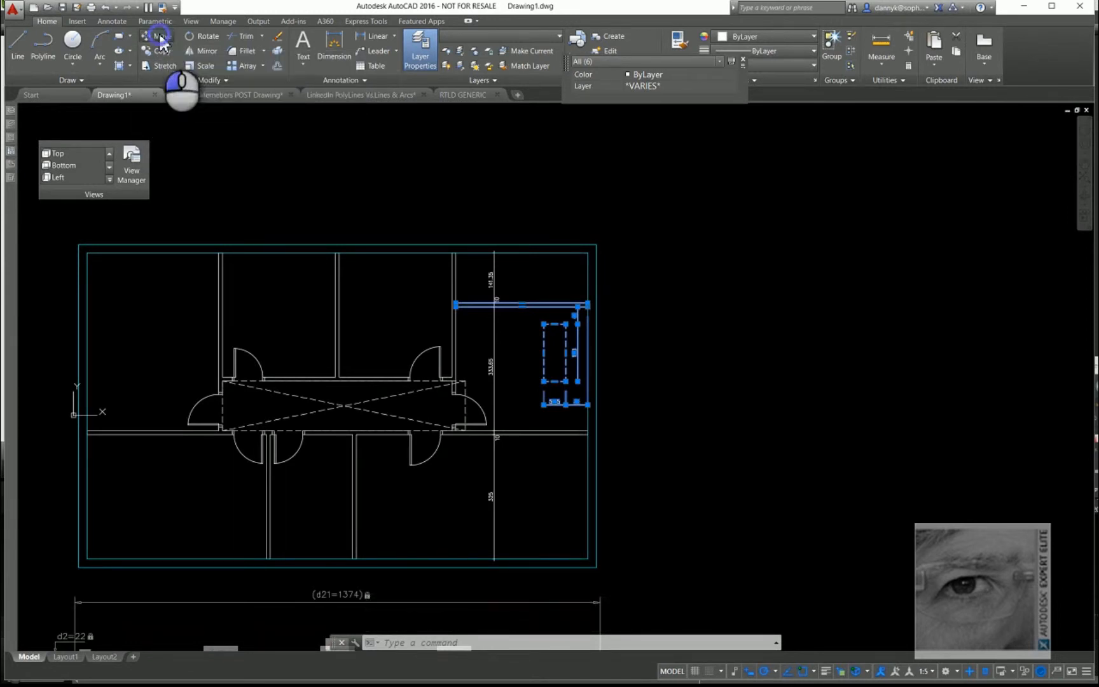
{"action": "left_click", "coordinate": [566, 324]}
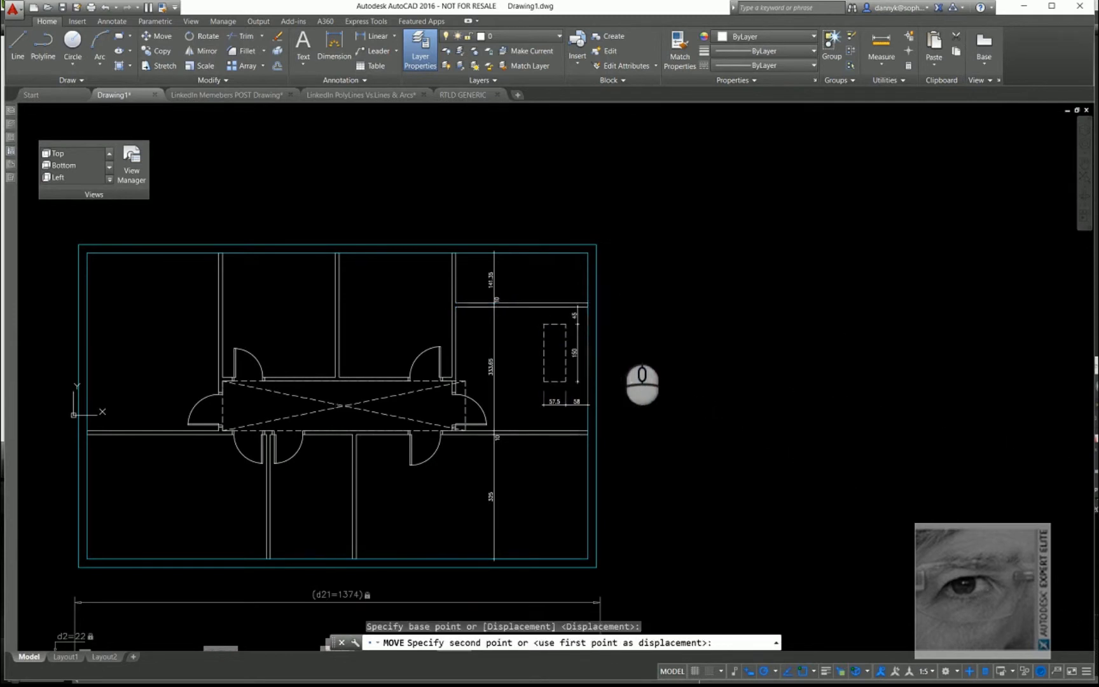
{"action": "key", "text": "Escape"}
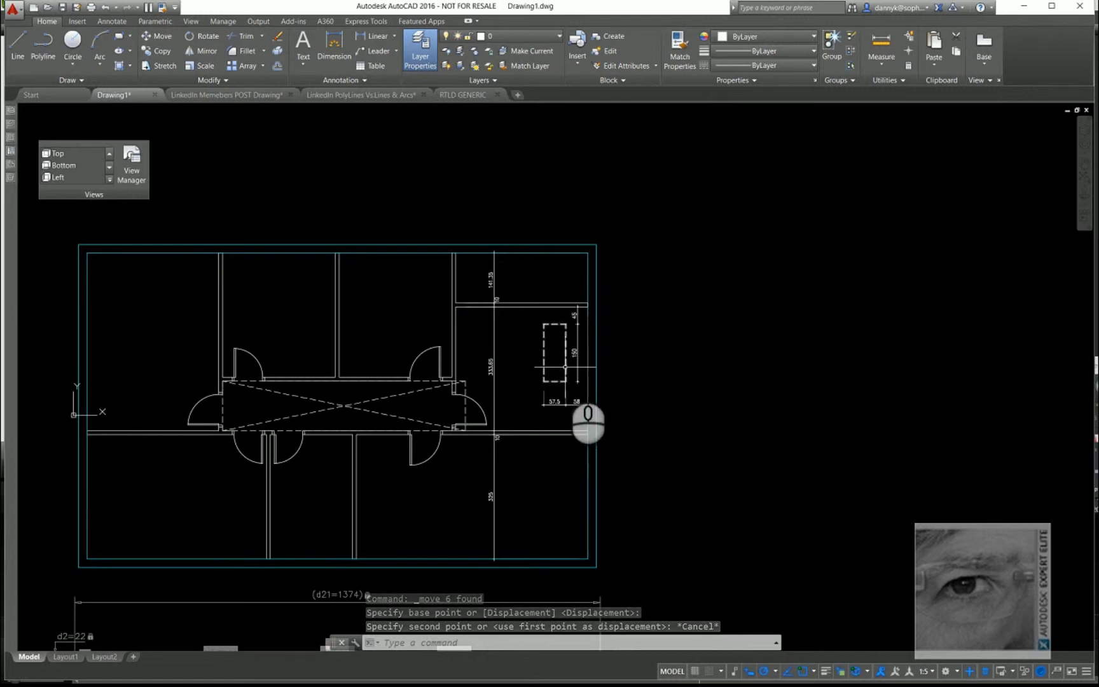
Move the dashed rectangle by its lower-right corner to 75 from the right outer wall's inner face, using the From snap.
{"action": "left_click", "coordinate": [564, 367]}
{"action": "right_click", "coordinate": [523, 331]}
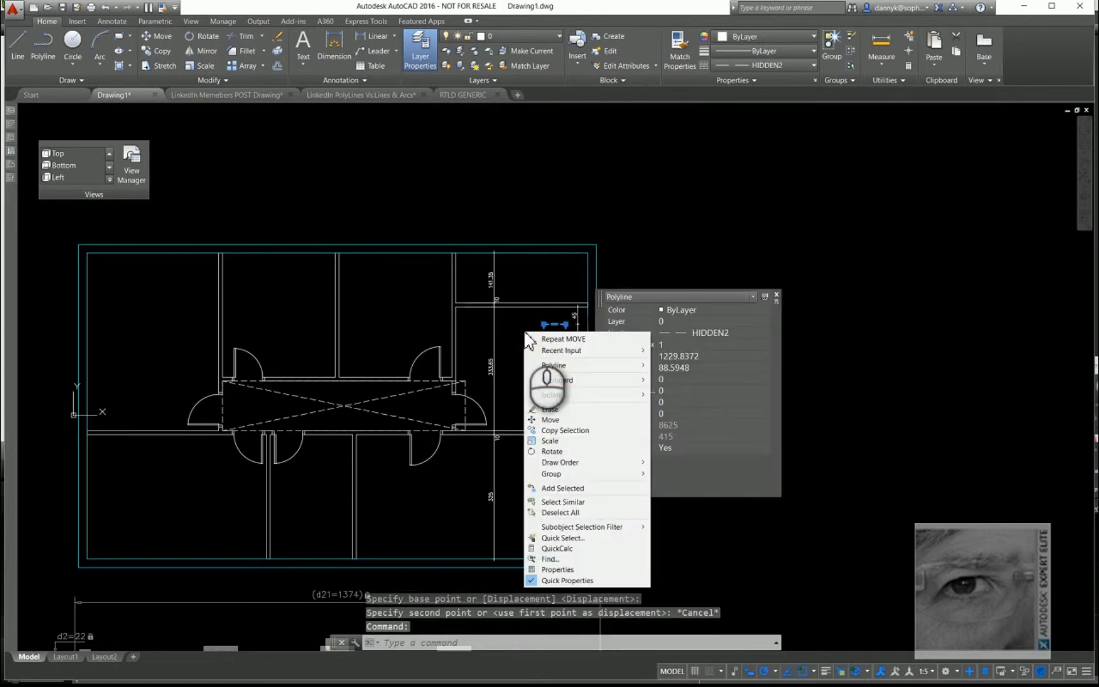
{"action": "left_click", "coordinate": [566, 419]}
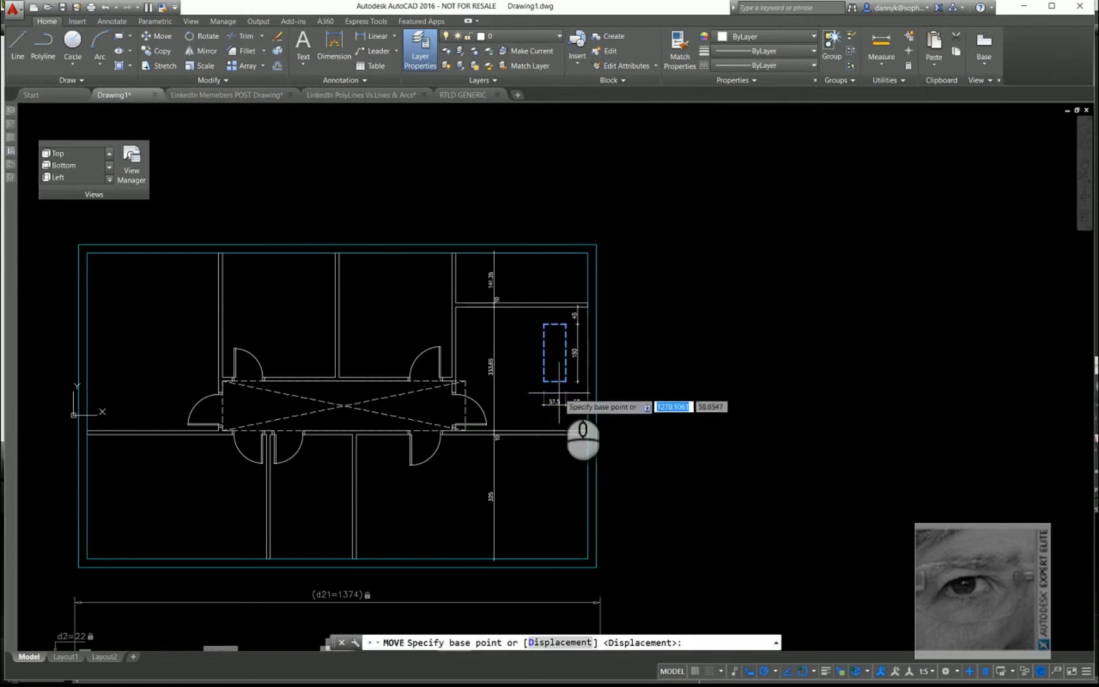
{"action": "left_click", "coordinate": [565, 379]}
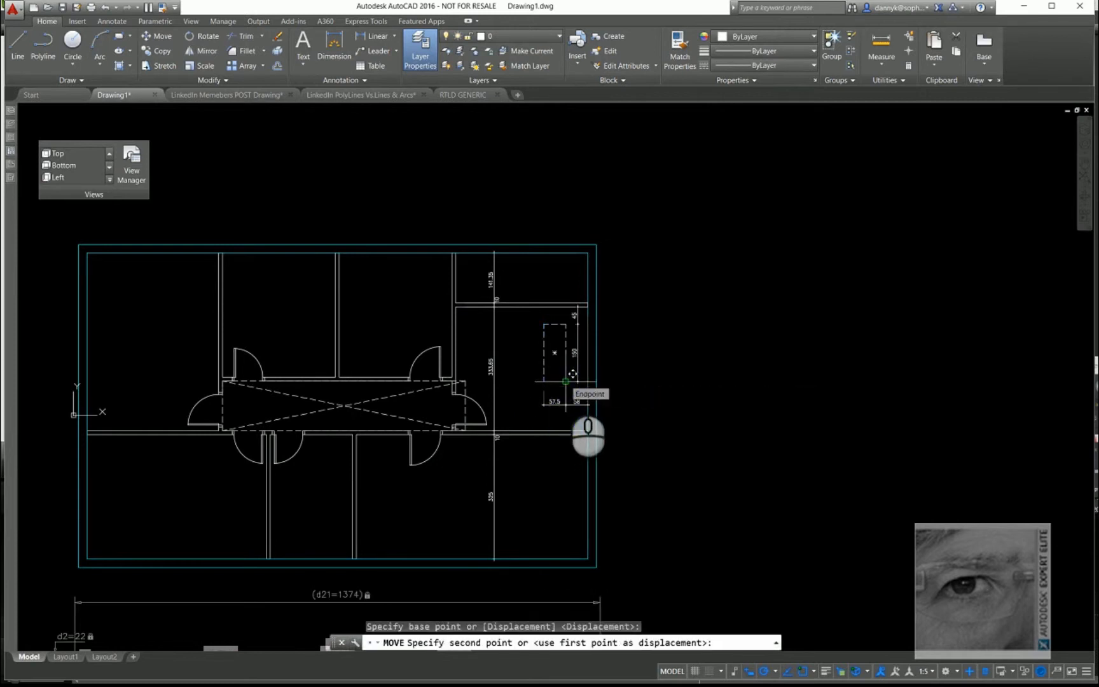
{"action": "right_click", "coordinate": [565, 381], "text": "shift"}
{"action": "left_click", "coordinate": [593, 398]}
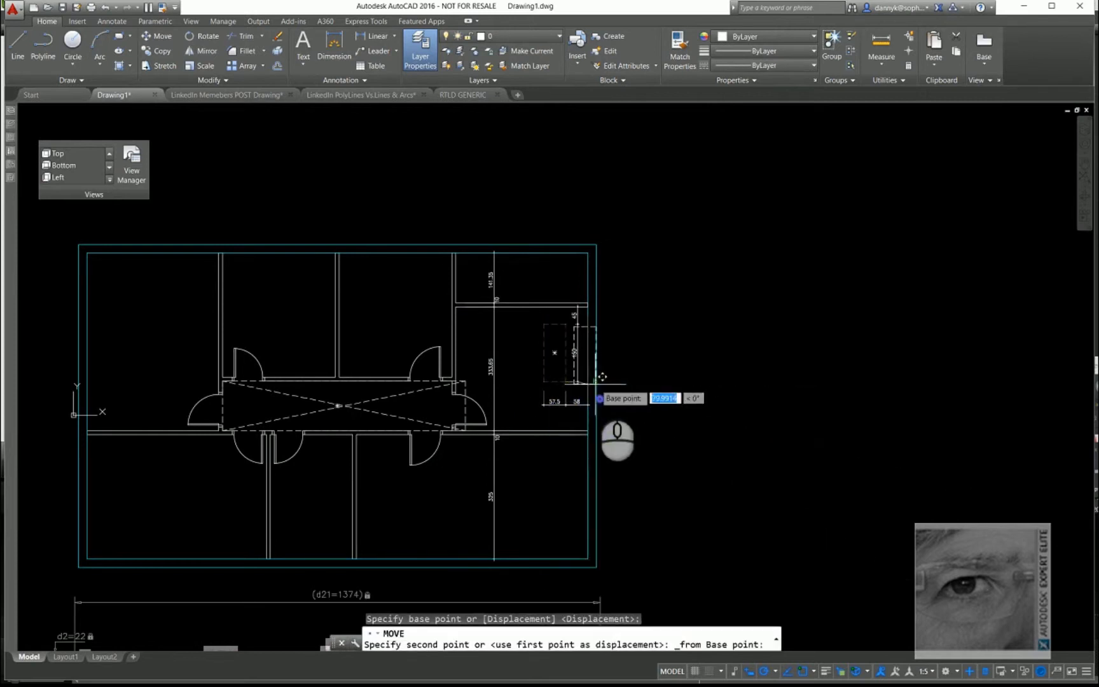
{"action": "left_click", "coordinate": [573, 375]}
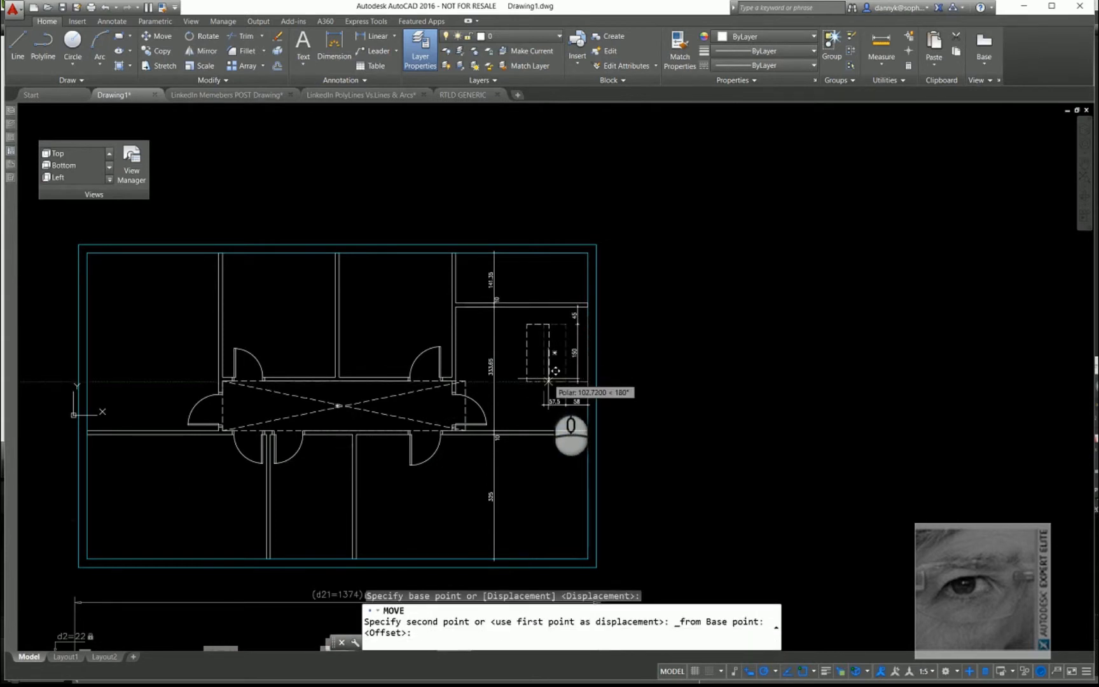
{"action": "type", "text": "75"}
{"action": "key", "text": "Return"}
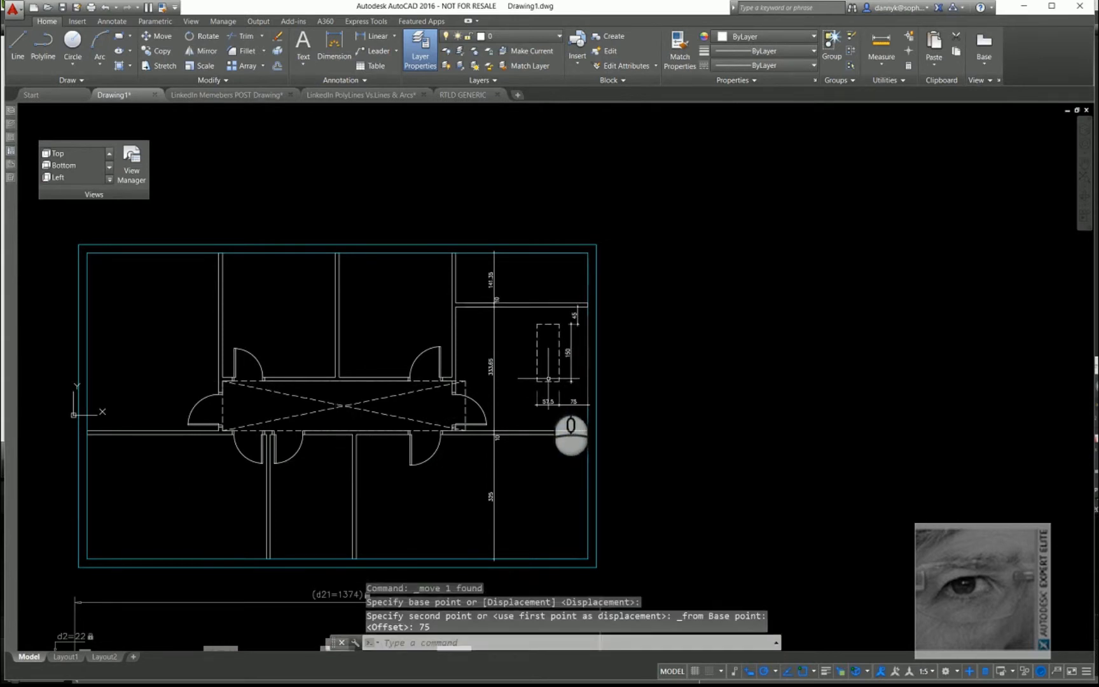
Align the dimension line between the partition and the dashed rectangle with the rectangle's vertical height dimension.
{"action": "scroll", "coordinate": [575, 310], "scroll_direction": "up", "scroll_amount": 6}
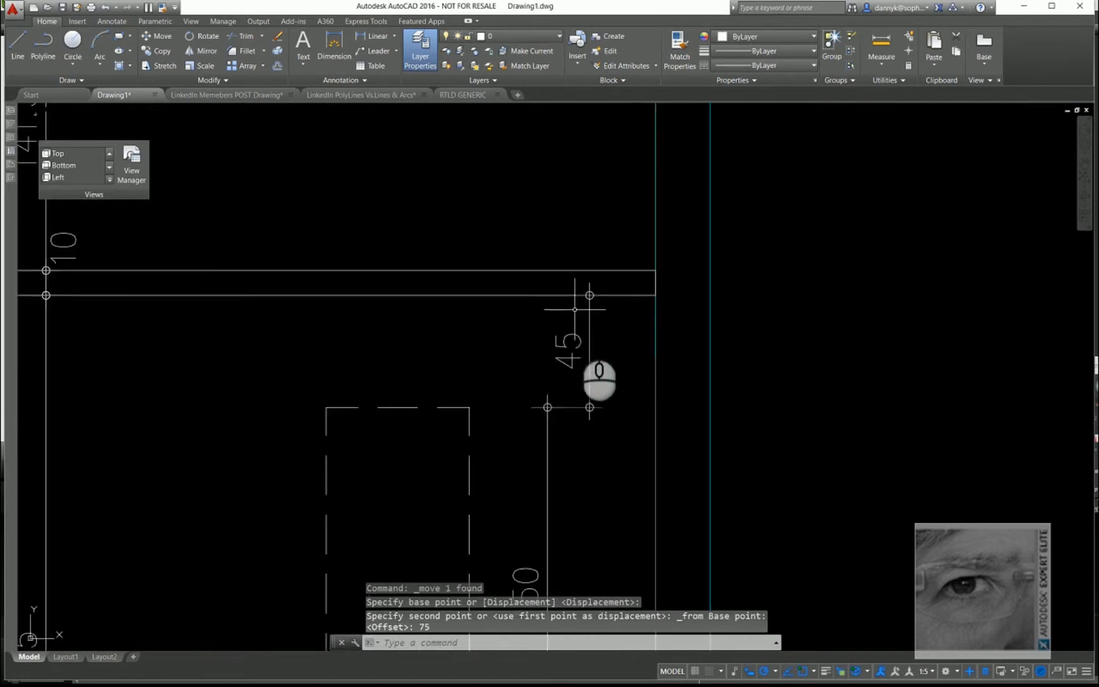
{"action": "left_click", "coordinate": [594, 343]}
{"action": "left_click", "coordinate": [570, 330]}
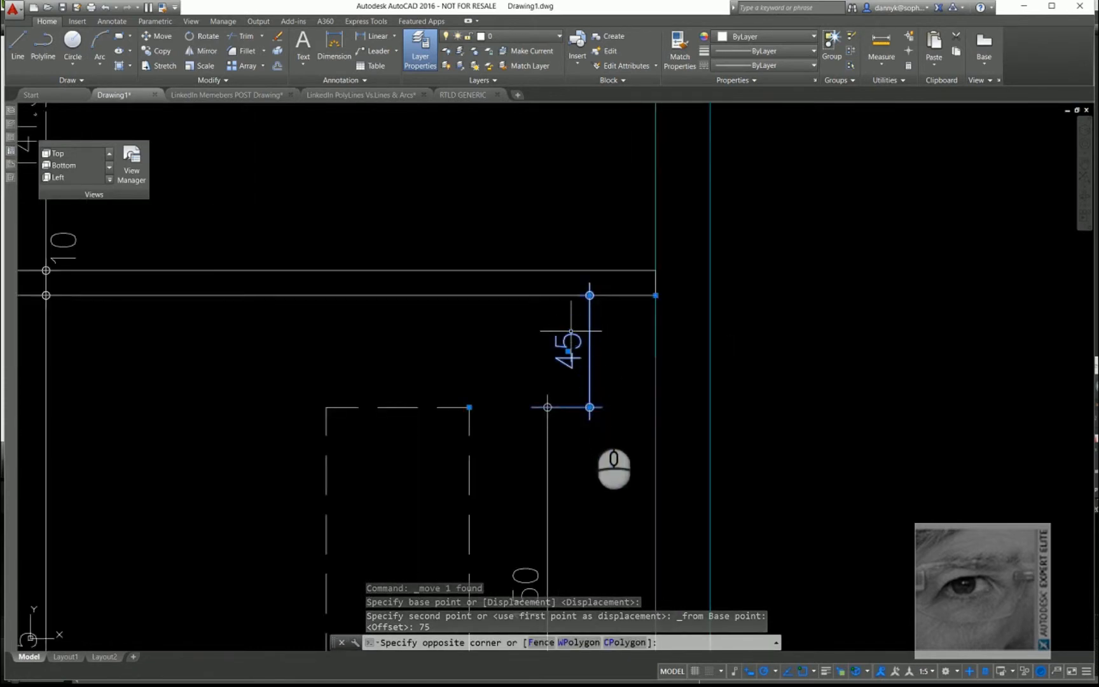
{"action": "left_click", "coordinate": [589, 407]}
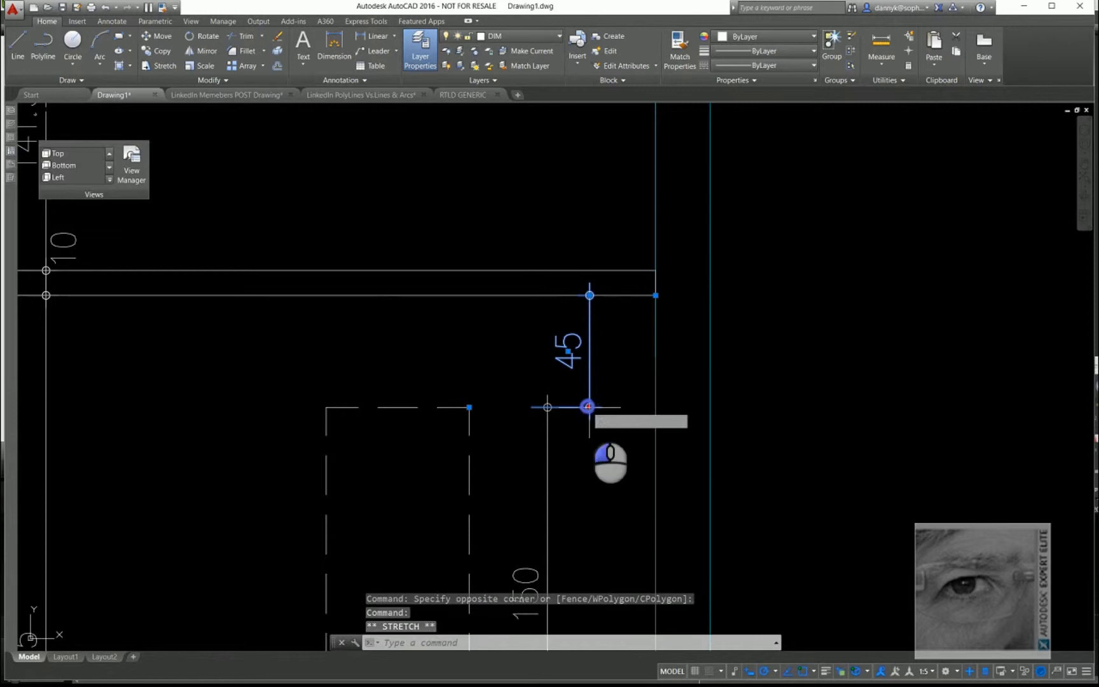
{"action": "left_click", "coordinate": [548, 407]}
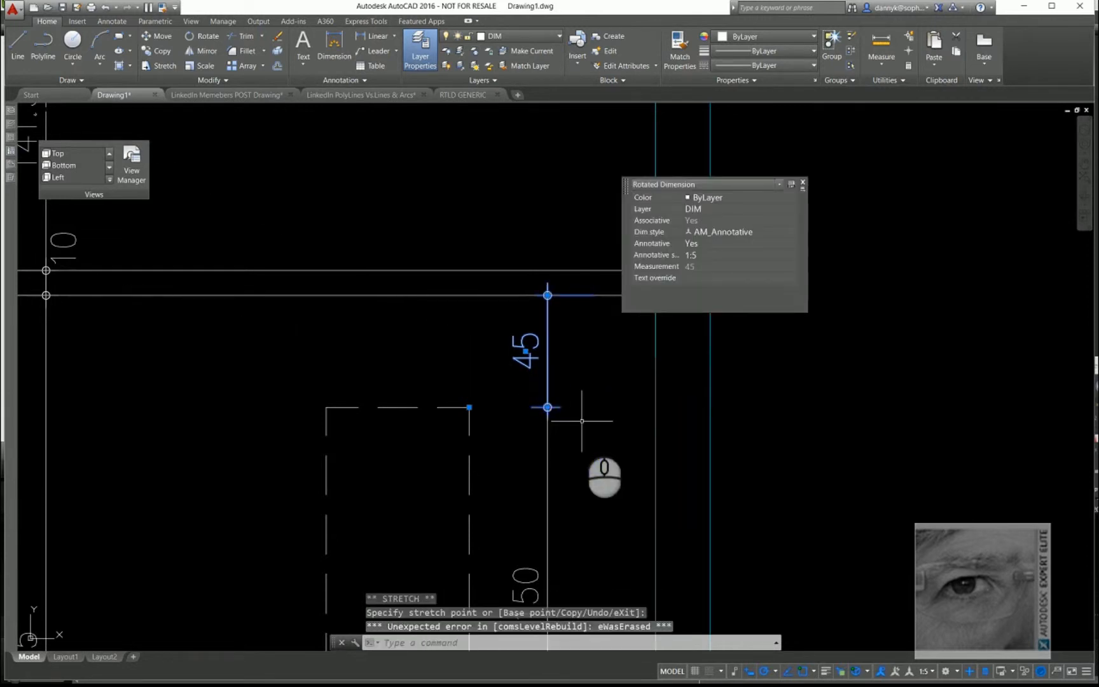
{"action": "key", "text": "Escape"}
{"action": "scroll", "coordinate": [582, 420], "scroll_direction": "down", "scroll_amount": 4}
{"action": "scroll", "coordinate": [582, 421], "scroll_direction": "down", "scroll_amount": 2}
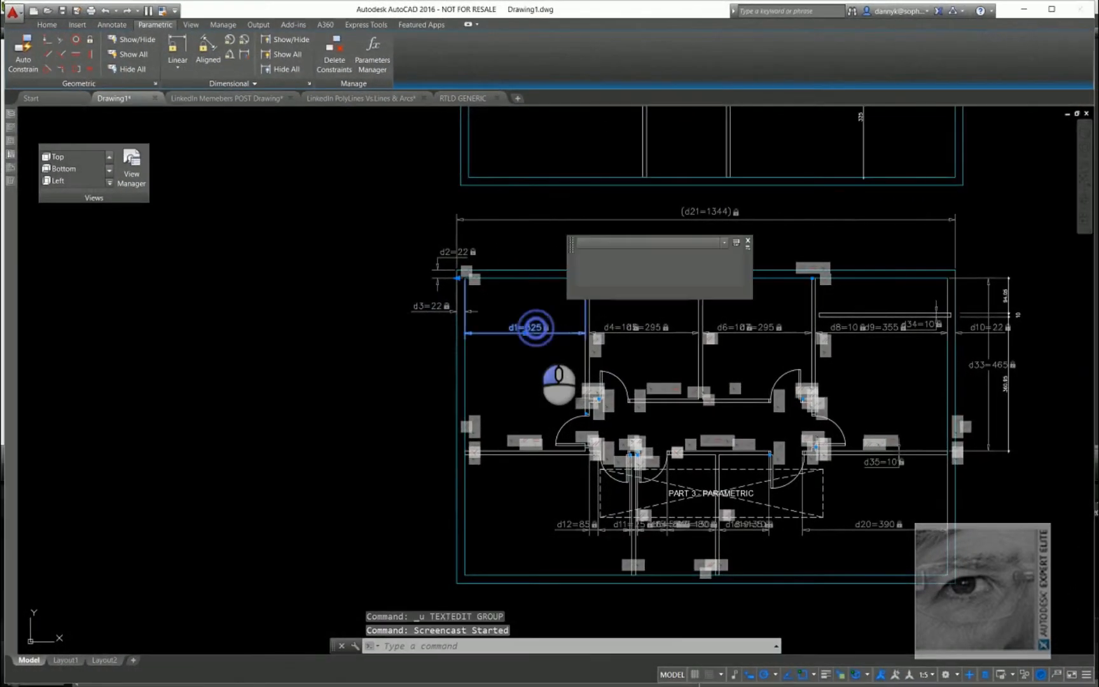
Try setting the upper-left room's width constraint d1 to 305 in the parametric plan, and undo the change.
{"action": "double_click", "coordinate": [536, 327]}
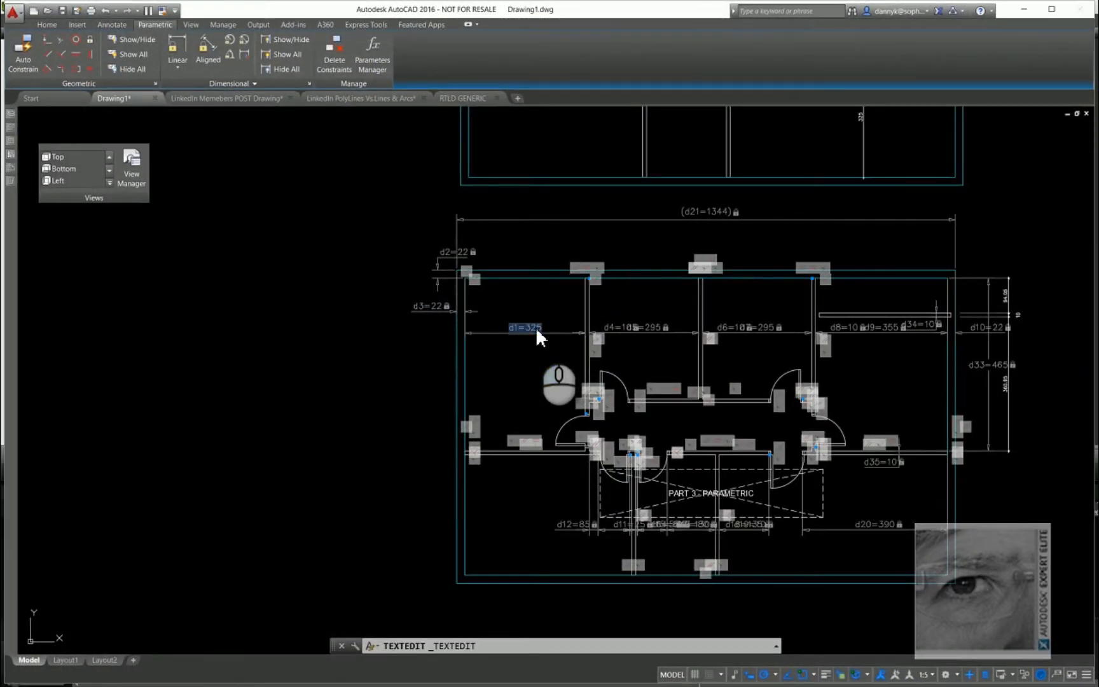
{"action": "type", "text": "305"}
{"action": "left_click", "coordinate": [492, 357]}
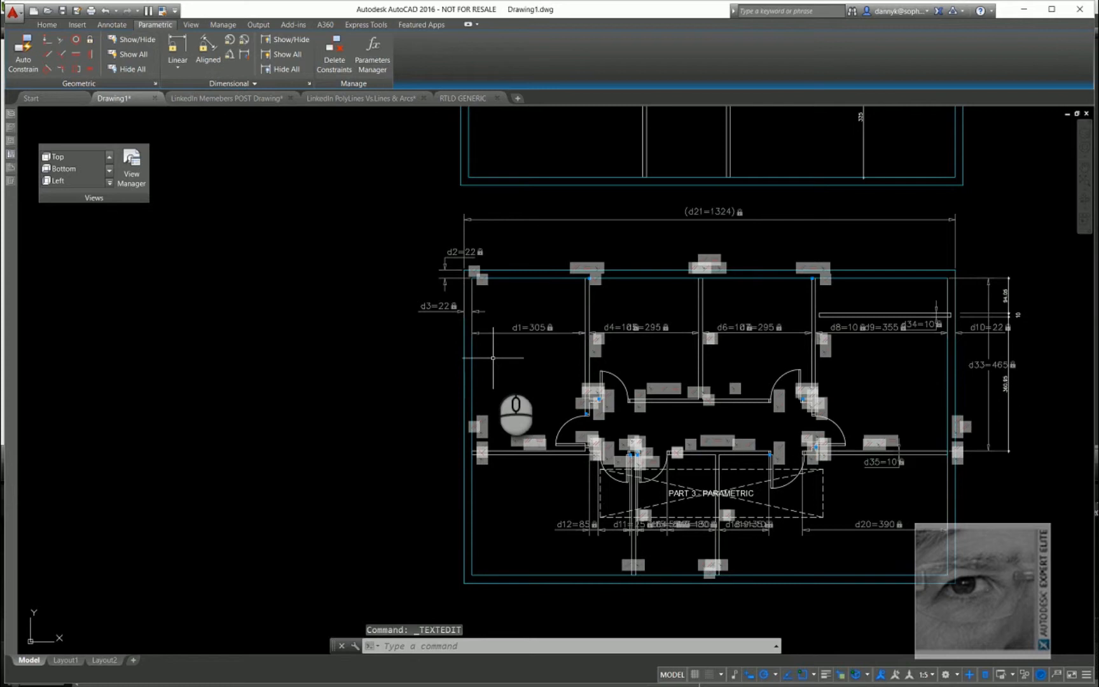
{"action": "key", "text": "ctrl+z"}
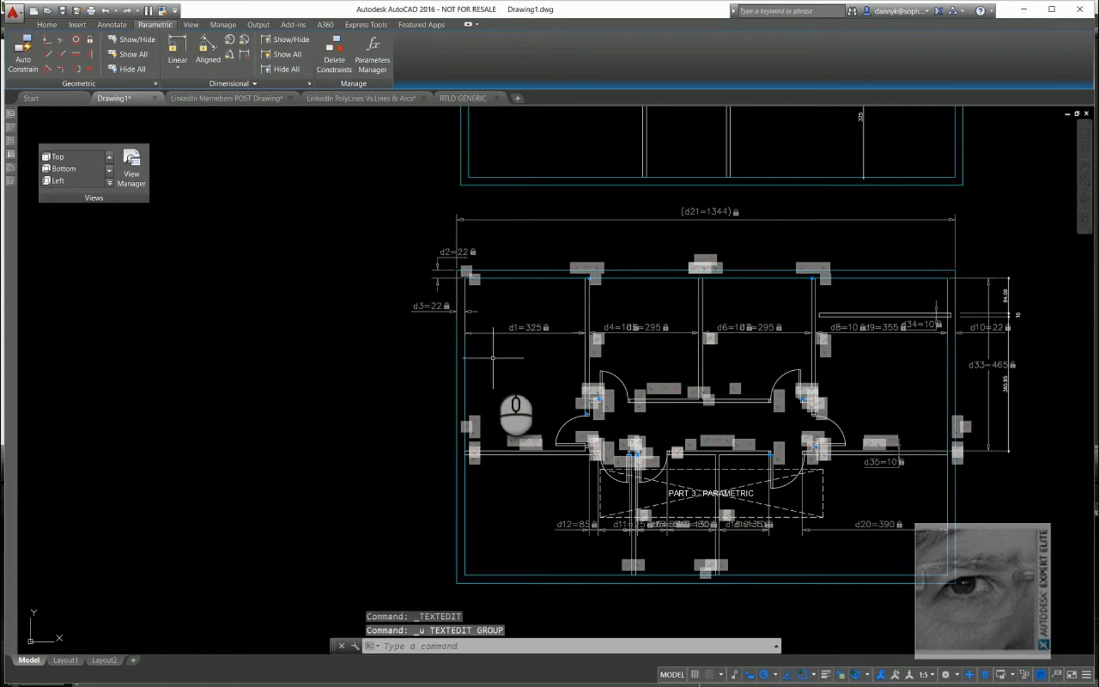
Apply a Fix constraint to the outer wall's lower-left corner and set the upper-left room's width constraint d1 to 305.
{"action": "left_click", "coordinate": [89, 40]}
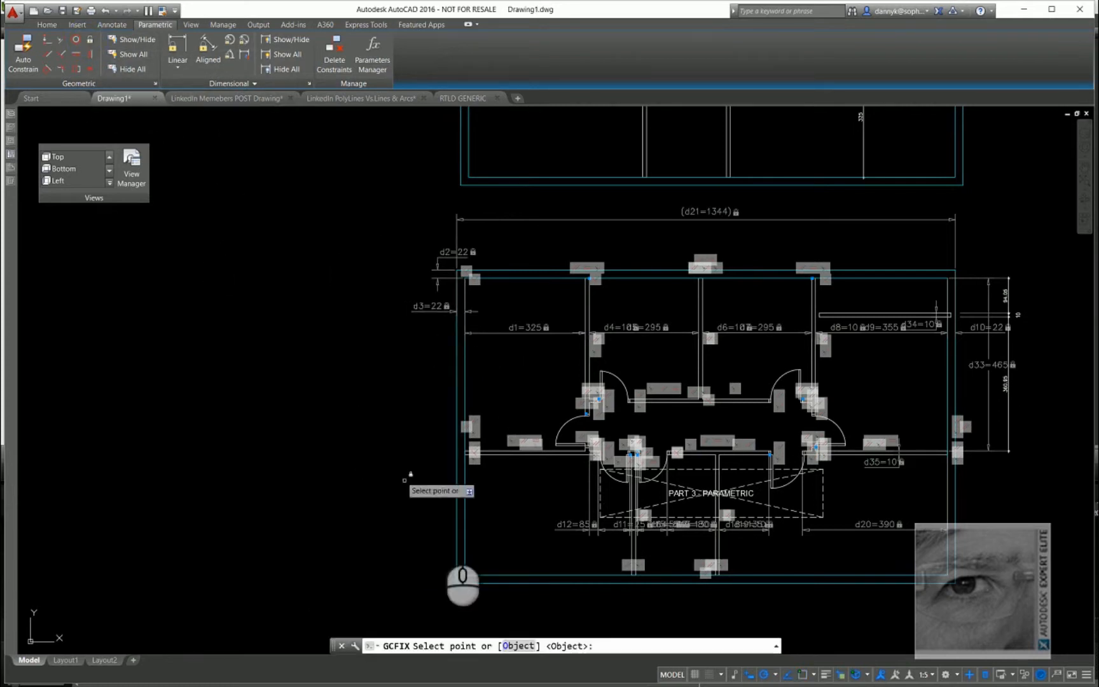
{"action": "left_click", "coordinate": [471, 584]}
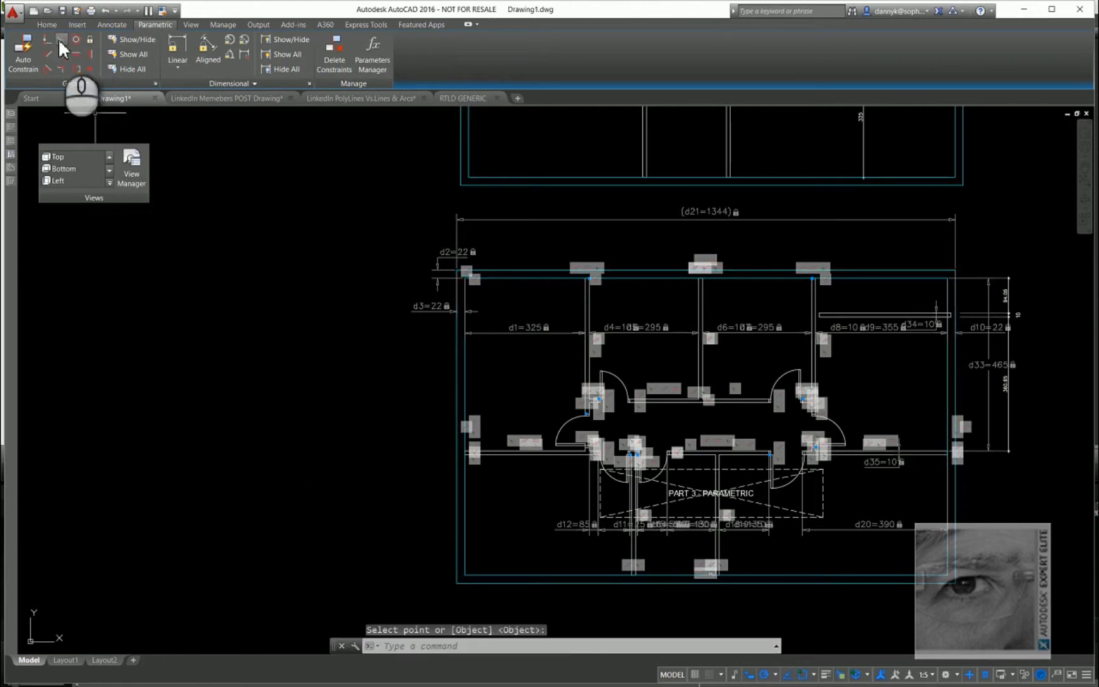
{"action": "left_click", "coordinate": [536, 328]}
{"action": "double_click", "coordinate": [536, 328]}
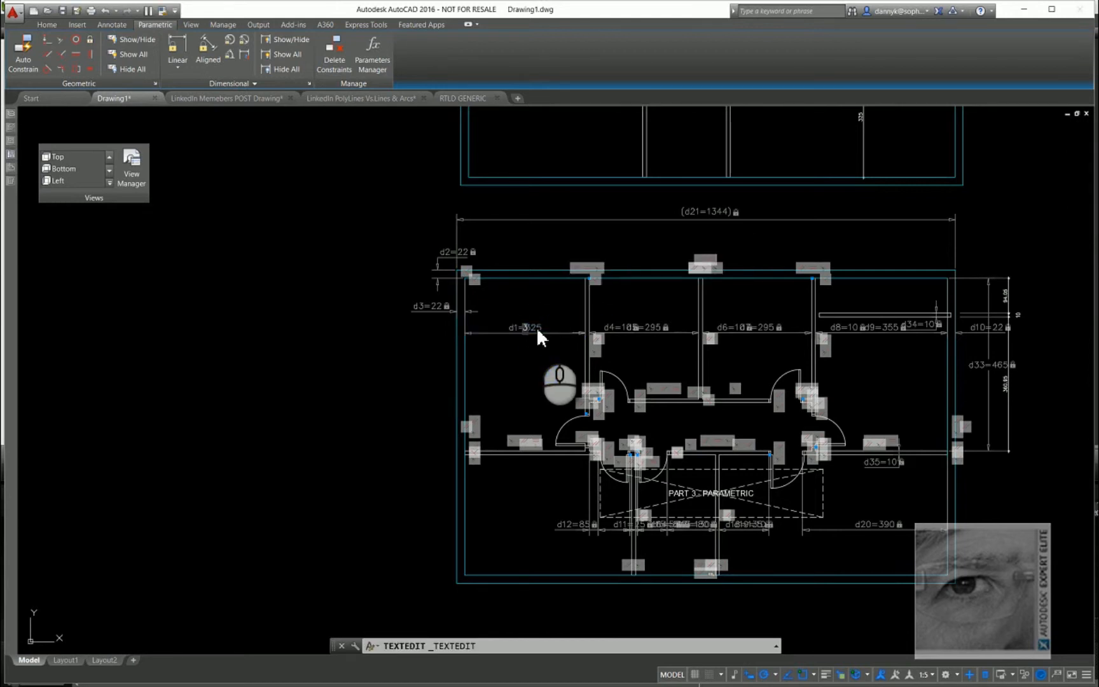
{"action": "type", "text": "305"}
{"action": "key", "text": "Return"}
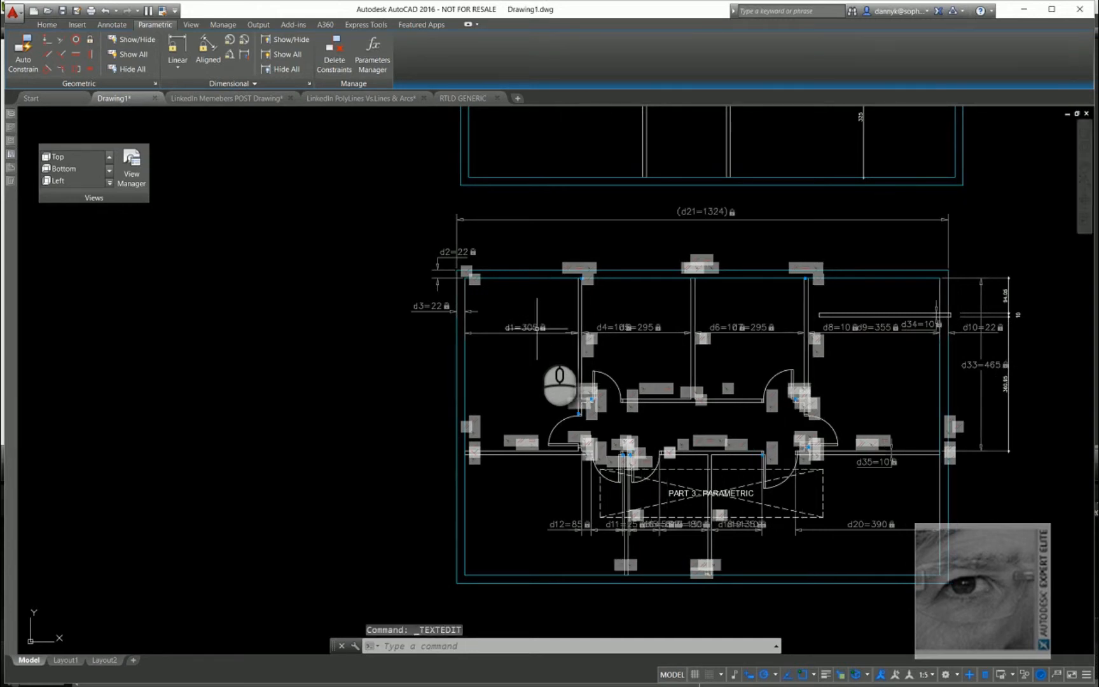
Set the width constraint d5 of the second upper room to 300.
{"action": "left_click", "coordinate": [649, 326]}
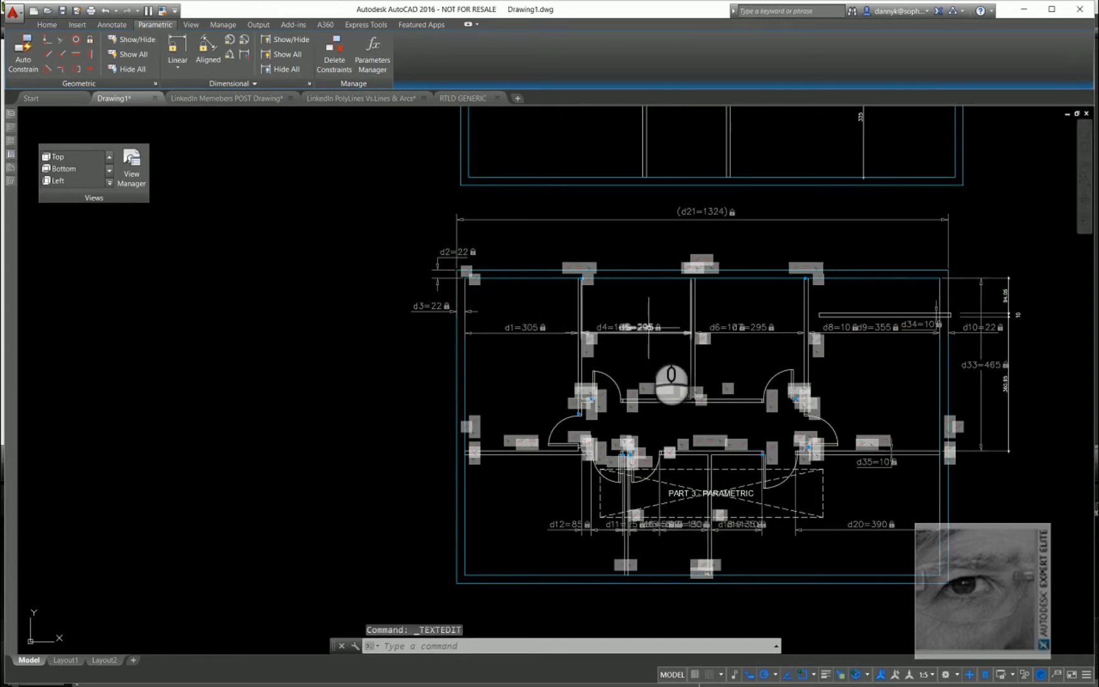
{"action": "double_click", "coordinate": [639, 327]}
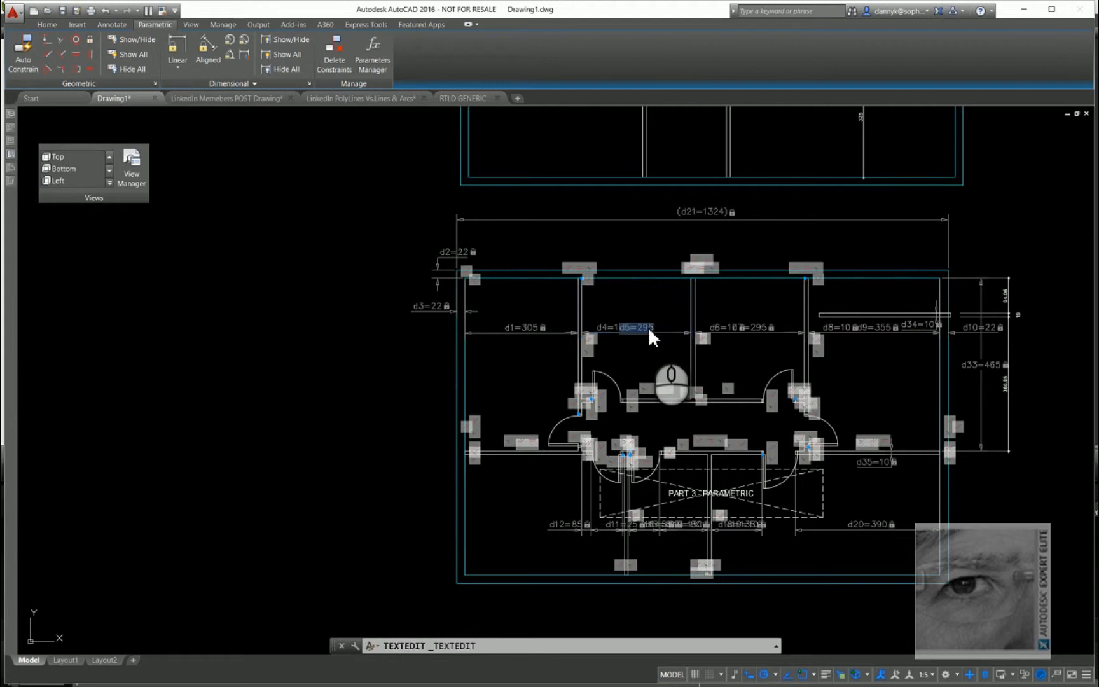
{"action": "type", "text": "300"}
{"action": "left_click", "coordinate": [649, 352]}
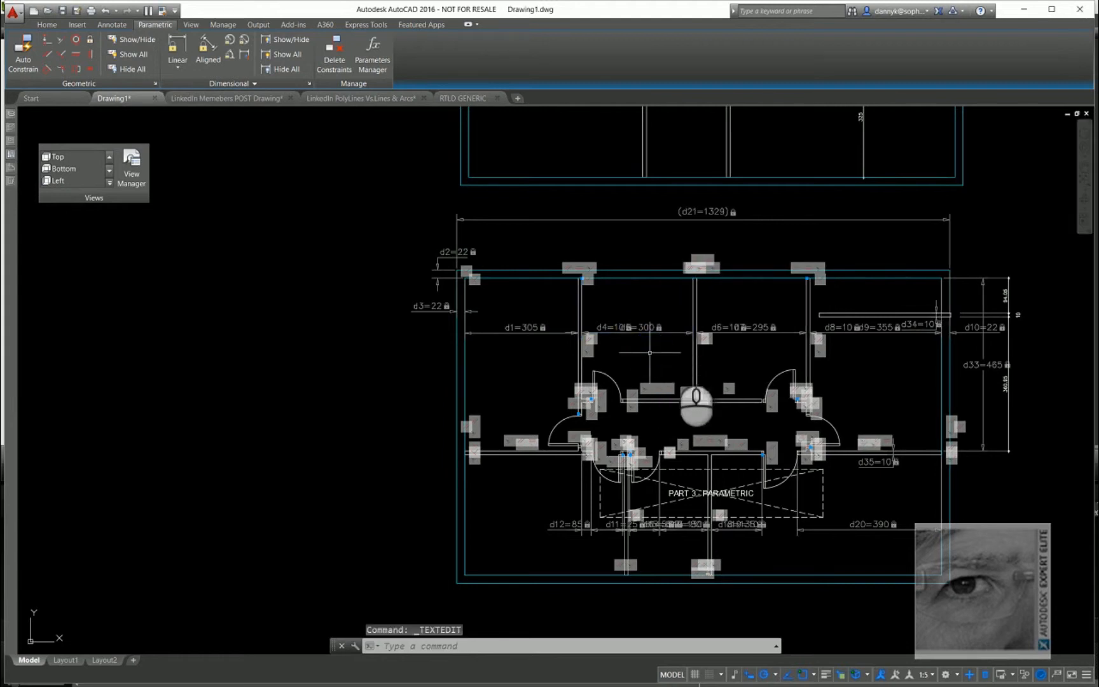
{"action": "double_click", "coordinate": [741, 325]}
{"action": "double_click", "coordinate": [741, 326]}
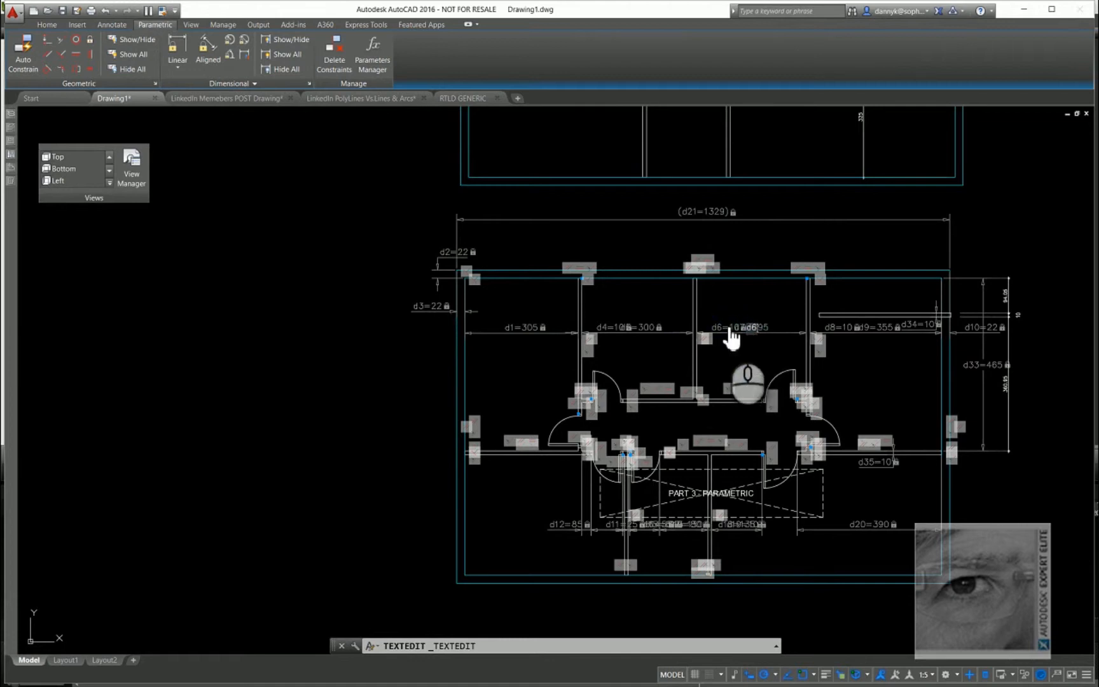
{"action": "left_click", "coordinate": [718, 327]}
{"action": "left_click", "coordinate": [739, 350]}
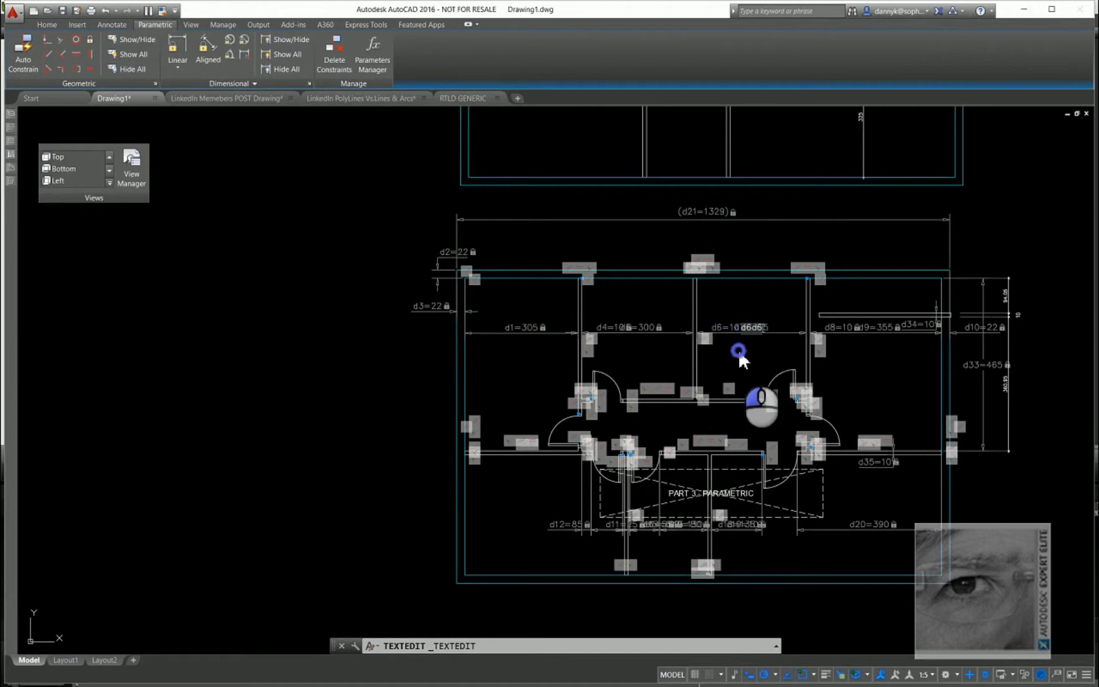
{"action": "left_click", "coordinate": [695, 361]}
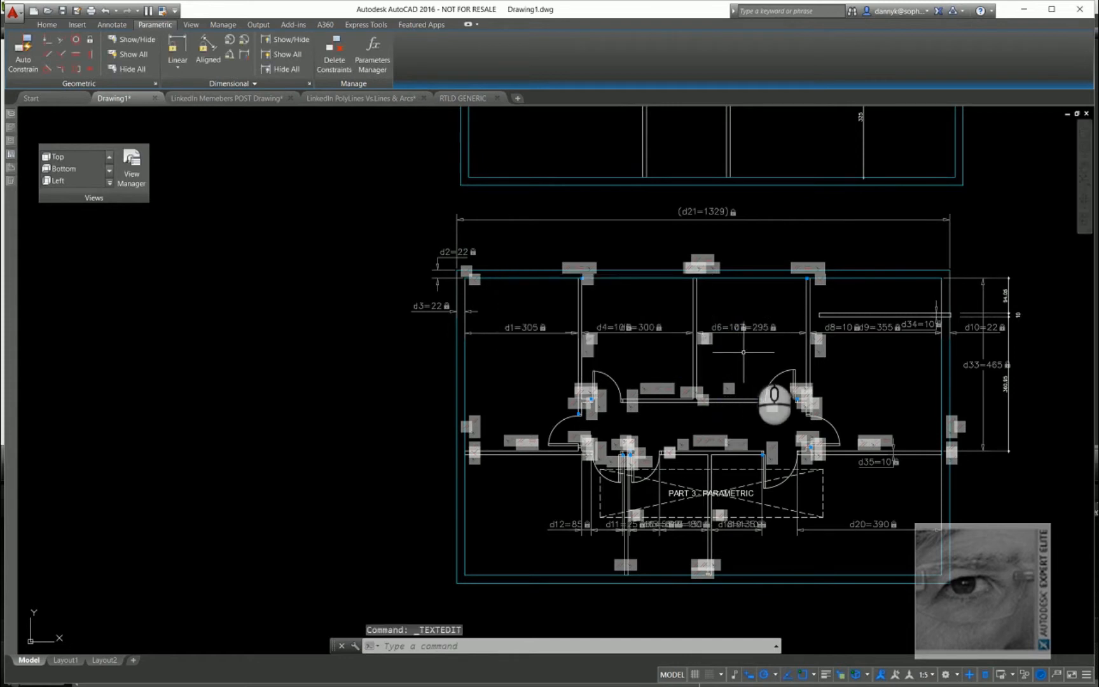
{"action": "left_click", "coordinate": [724, 323]}
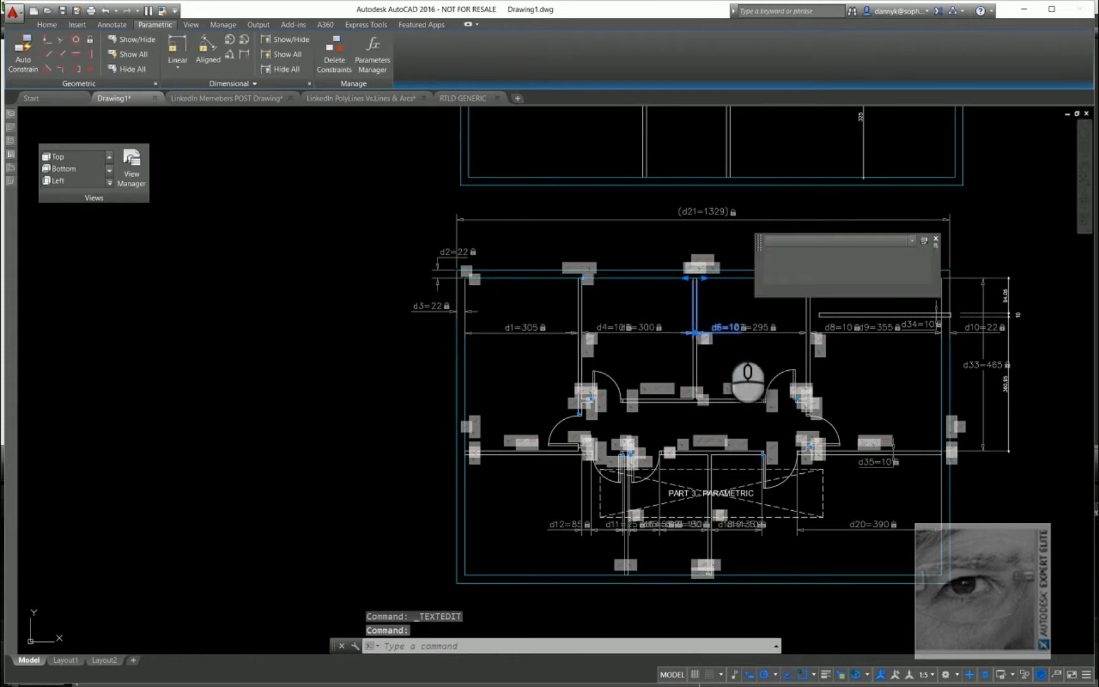
{"action": "double_click", "coordinate": [724, 326]}
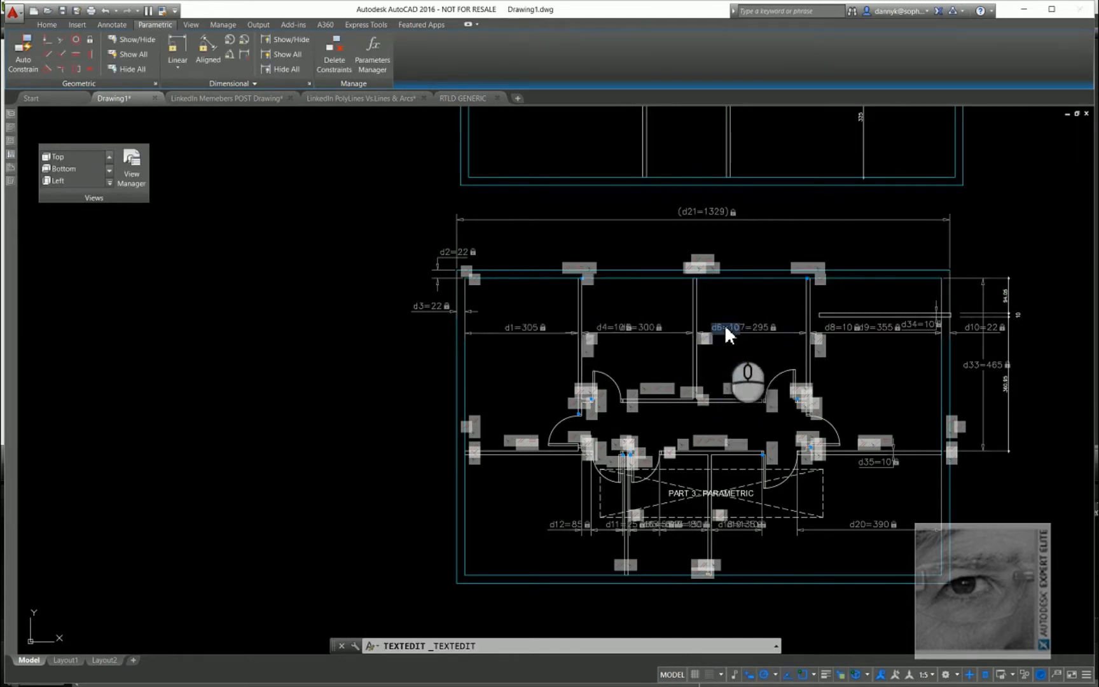
{"action": "left_click", "coordinate": [773, 346]}
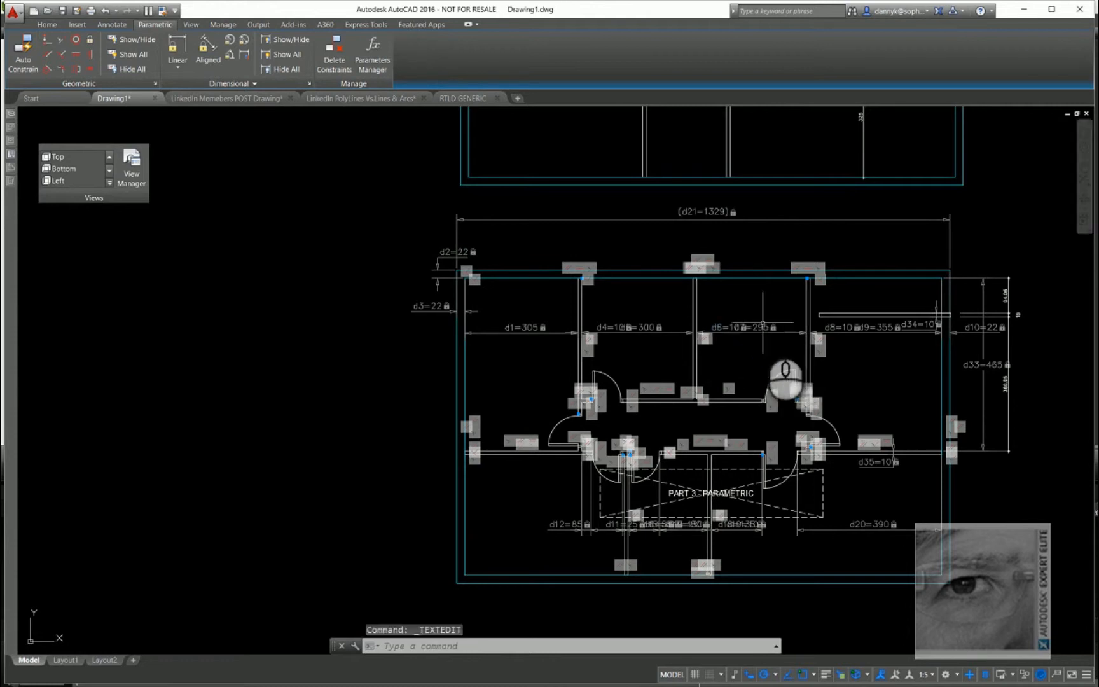
Set the third upper room's width constraint d7 equal to d5.
{"action": "left_click", "coordinate": [762, 323]}
{"action": "left_click", "coordinate": [765, 326]}
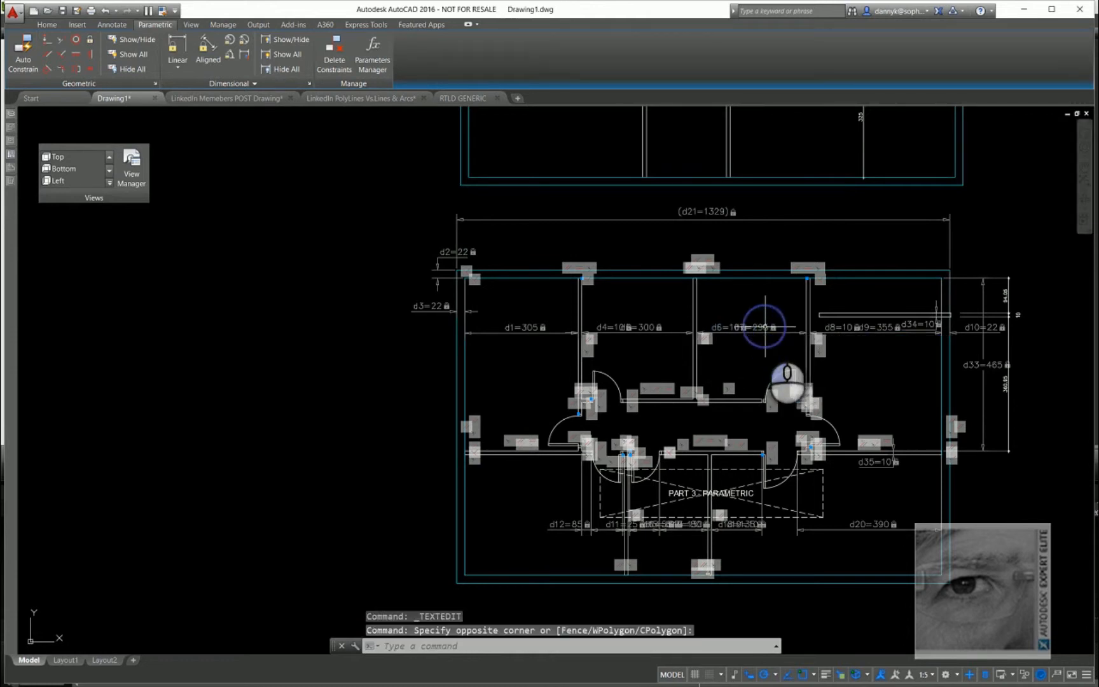
{"action": "double_click", "coordinate": [765, 327]}
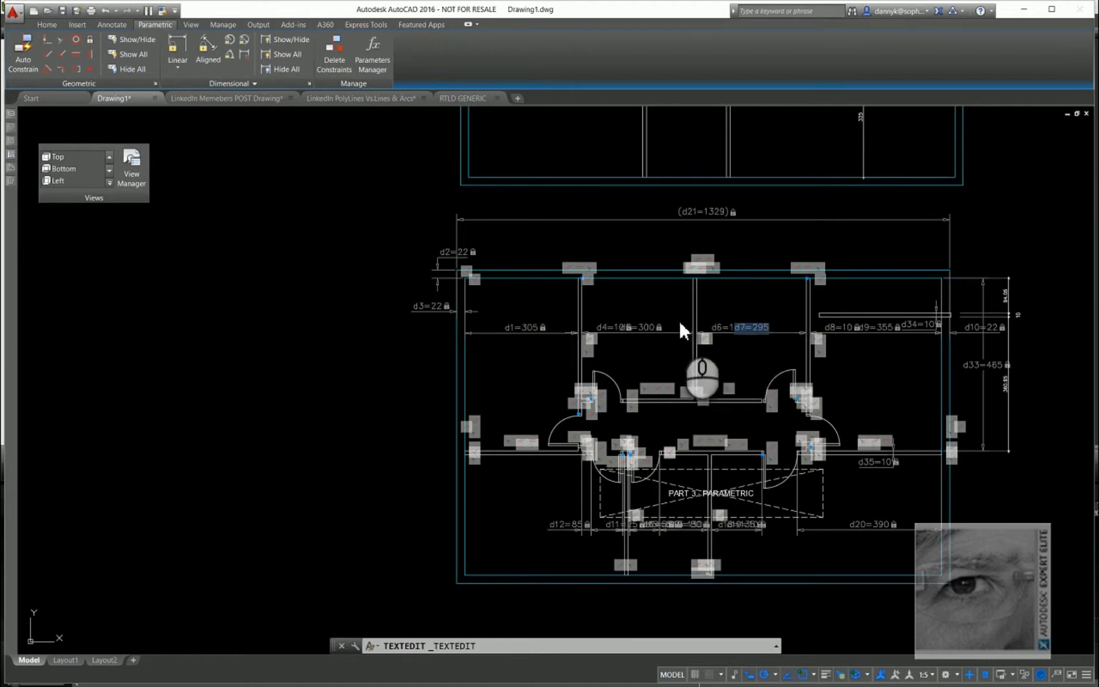
{"action": "scroll", "coordinate": [677, 323], "scroll_direction": "up", "scroll_amount": 5}
{"action": "scroll", "coordinate": [675, 320], "scroll_direction": "up", "scroll_amount": 4}
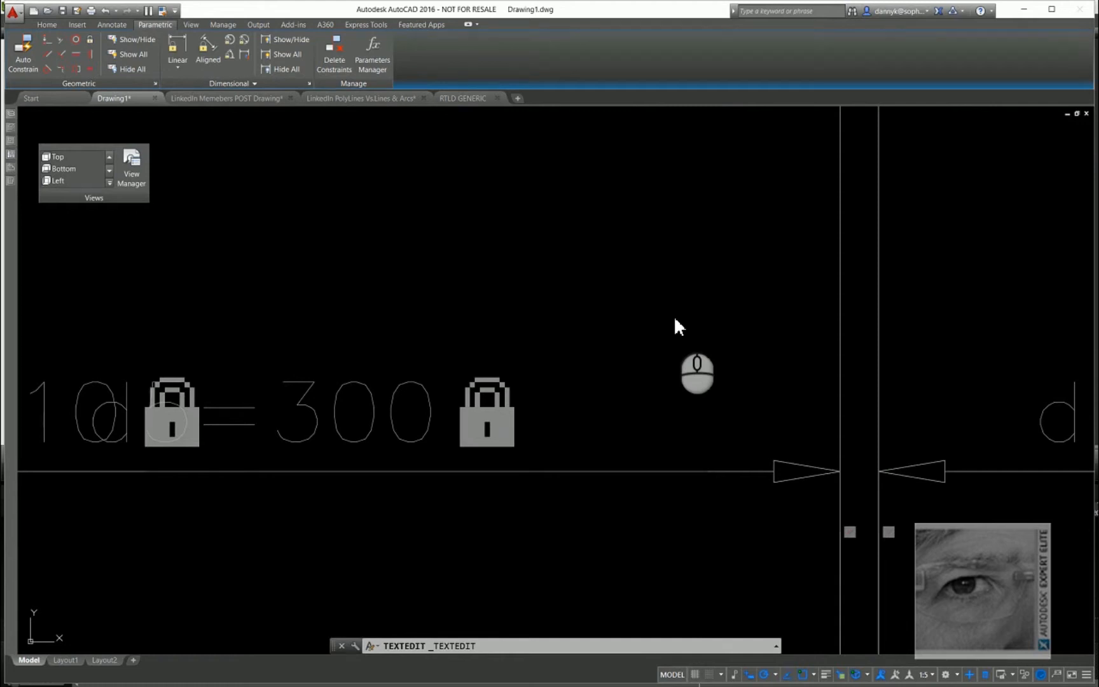
{"action": "scroll", "coordinate": [674, 319], "scroll_direction": "down", "scroll_amount": 3}
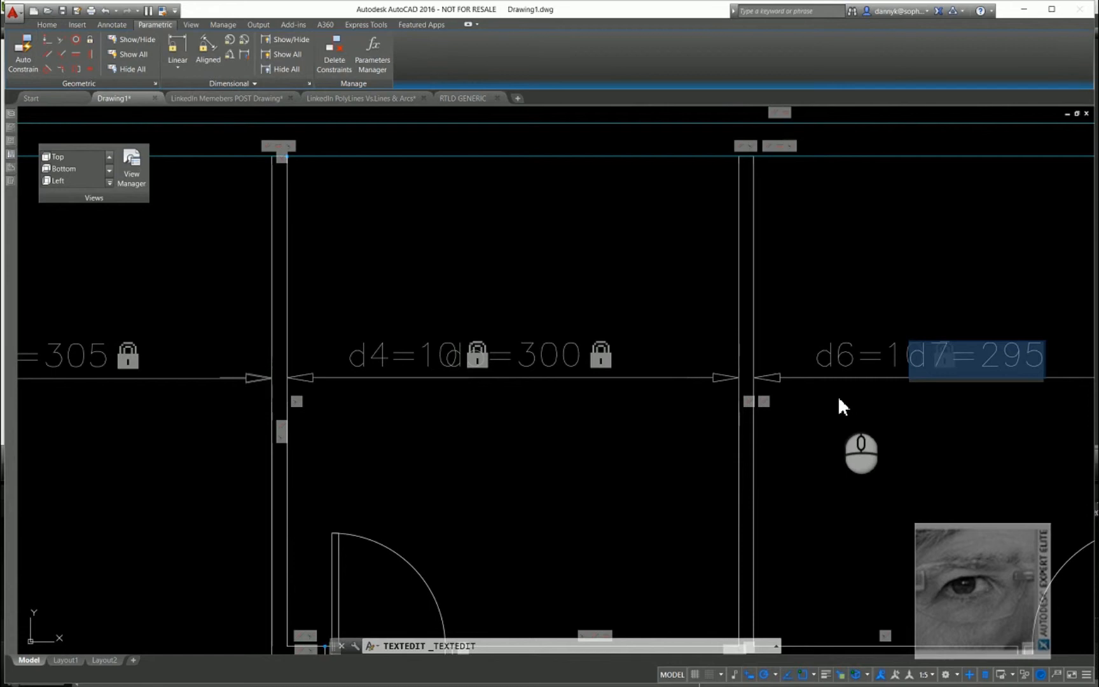
{"action": "type", "text": "d"}
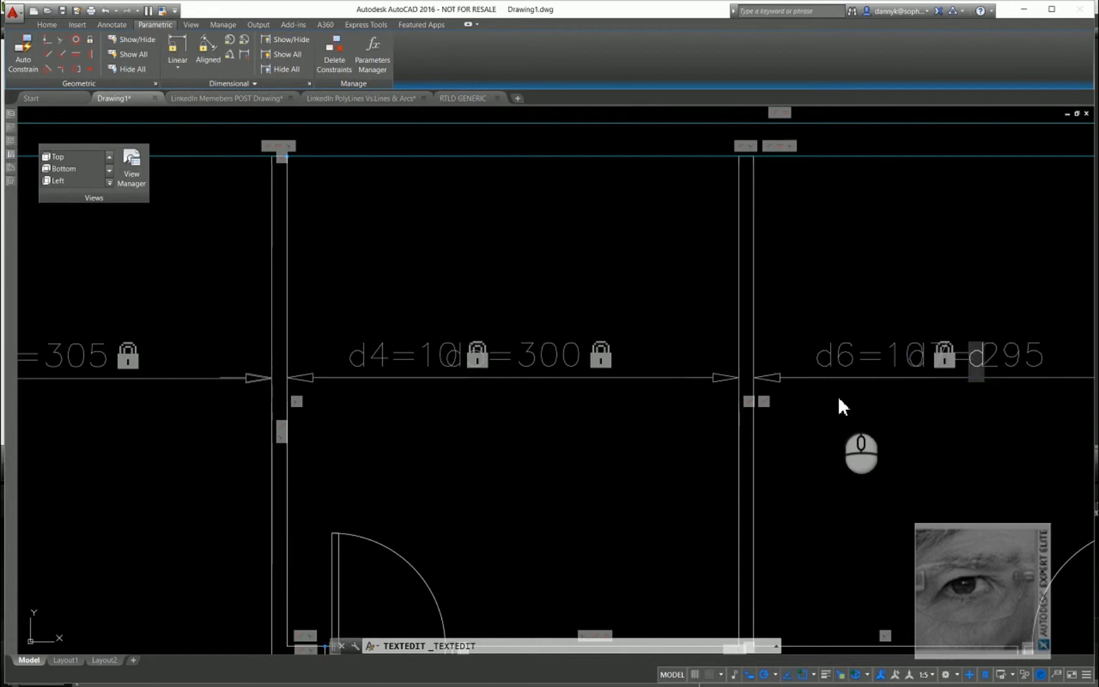
{"action": "type", "text": "5"}
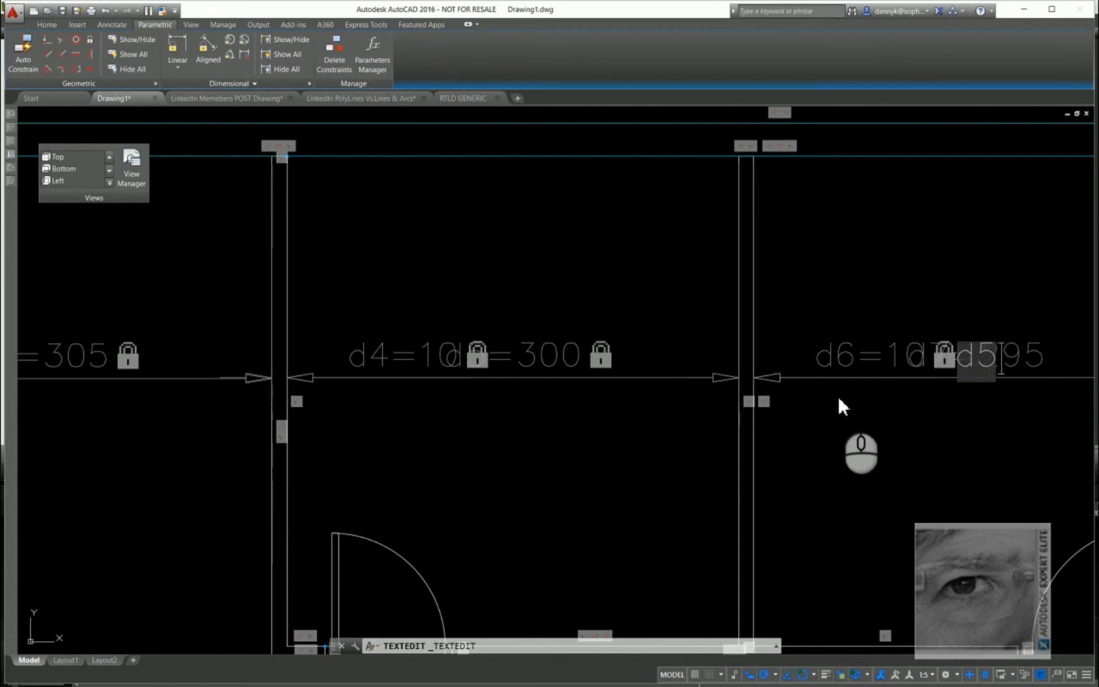
{"action": "left_click", "coordinate": [857, 475]}
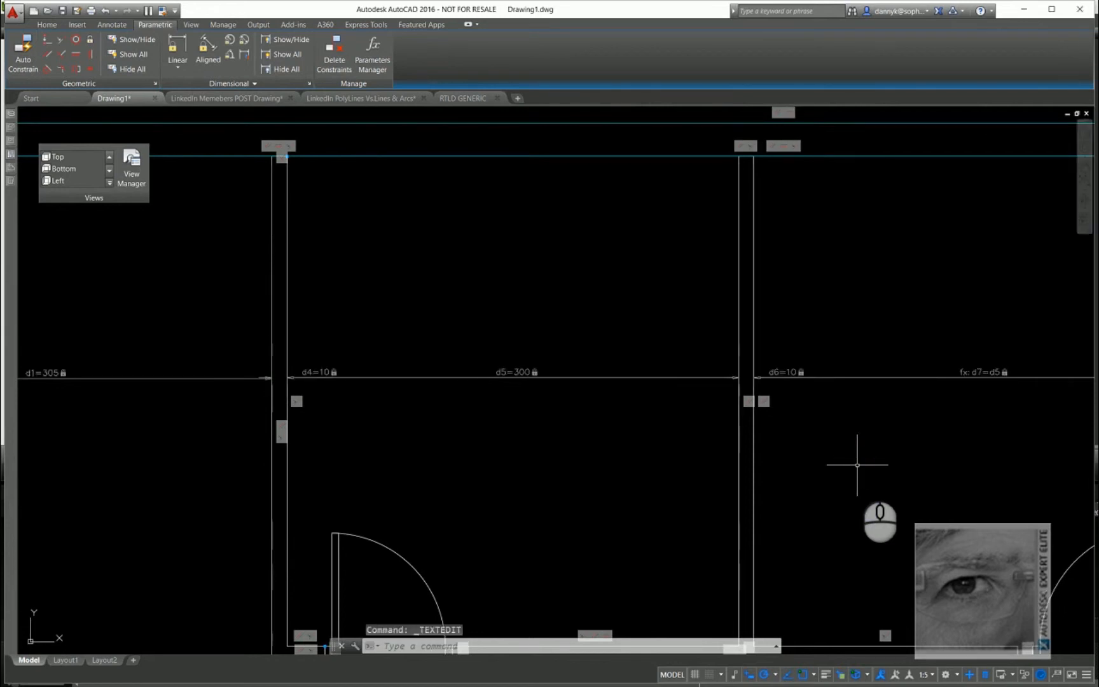
{"action": "scroll", "coordinate": [857, 465], "scroll_direction": "down", "scroll_amount": 4}
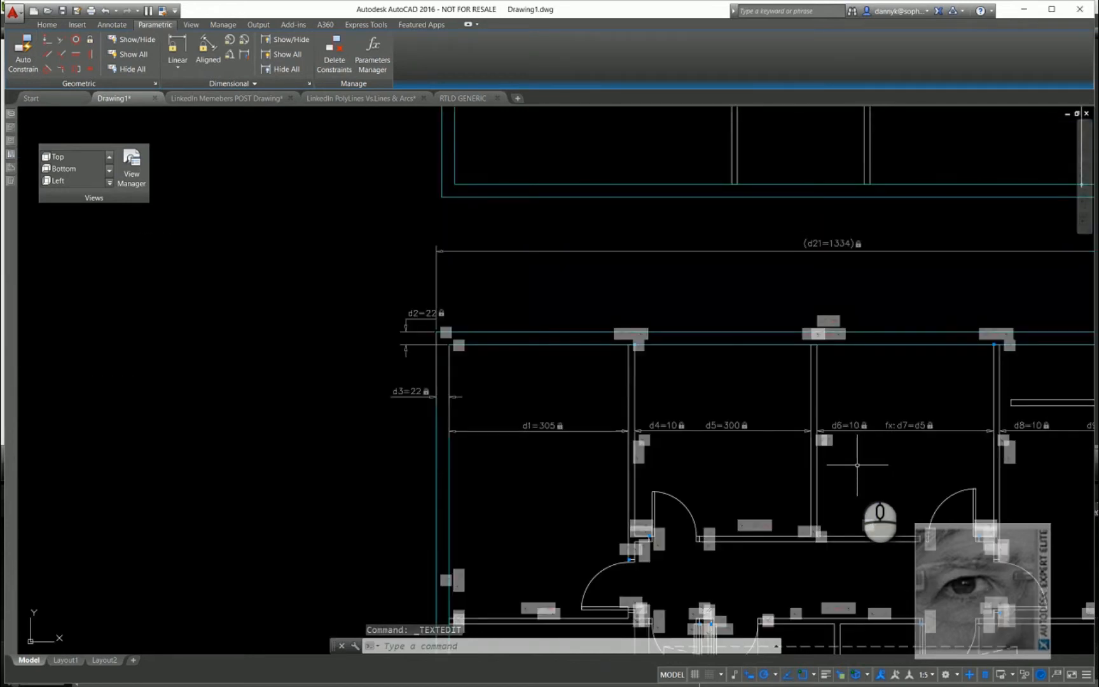
Set the width constraint d5 of the second upper room to 280.
{"action": "left_click", "coordinate": [737, 425]}
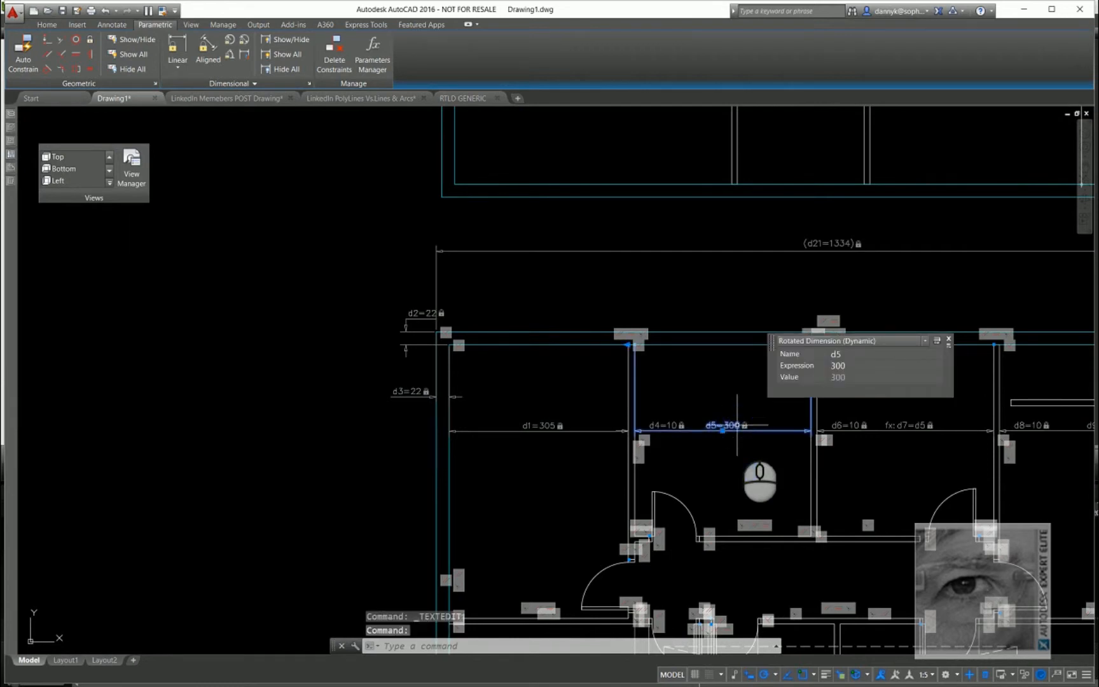
{"action": "double_click", "coordinate": [732, 425]}
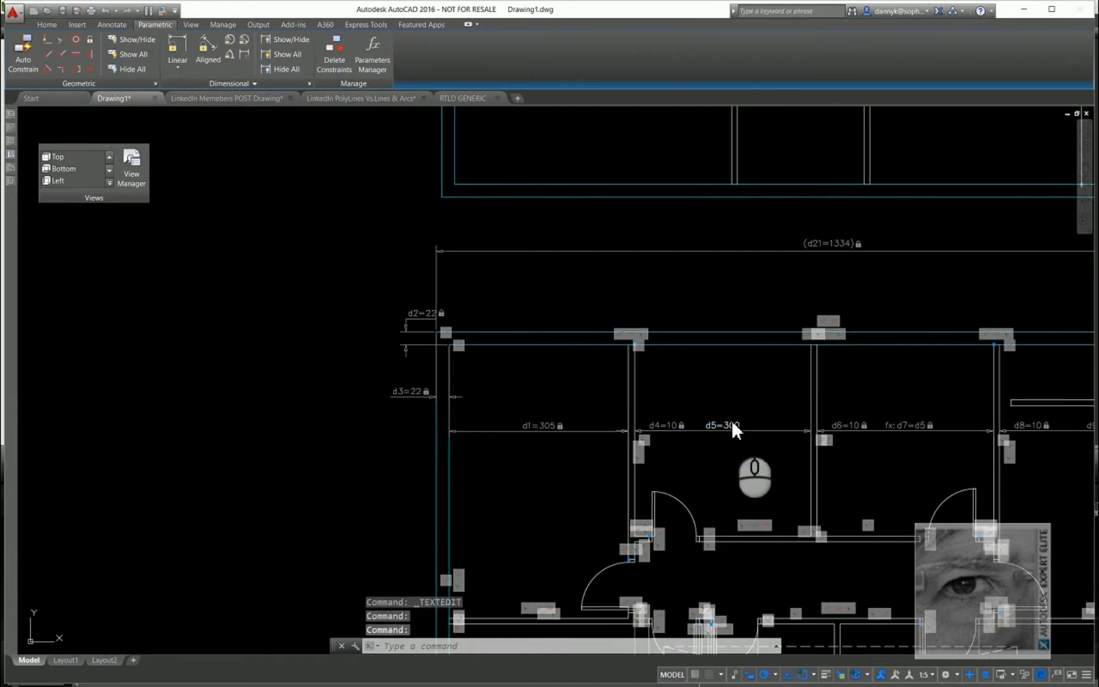
{"action": "double_click", "coordinate": [732, 425]}
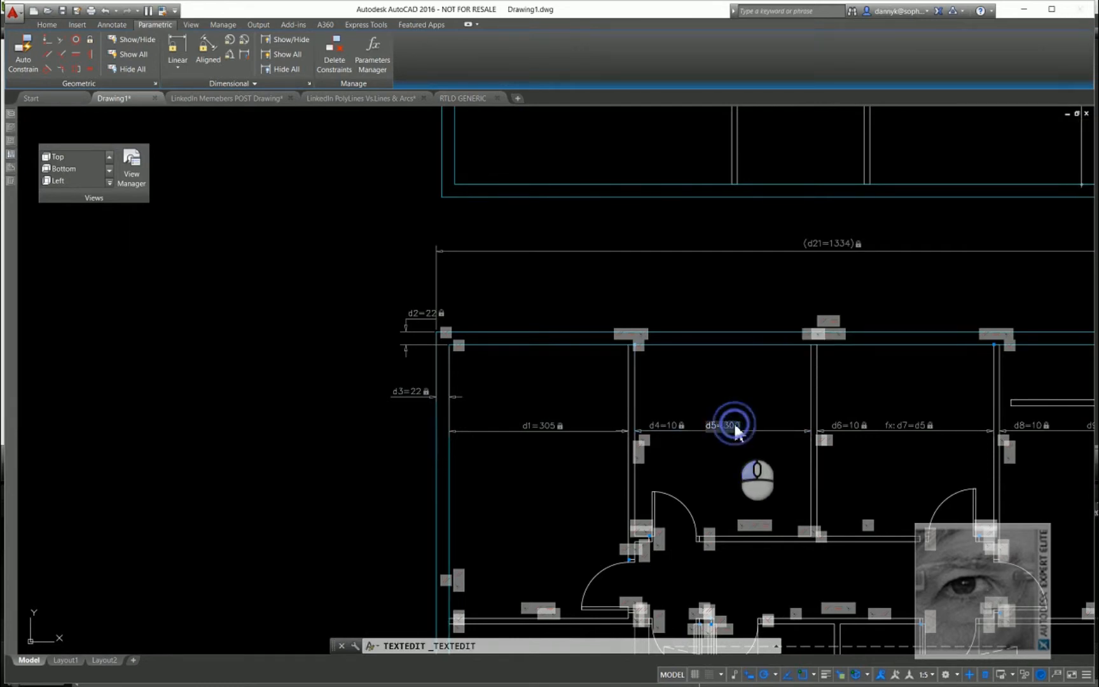
{"action": "type", "text": "280"}
{"action": "left_click", "coordinate": [750, 455]}
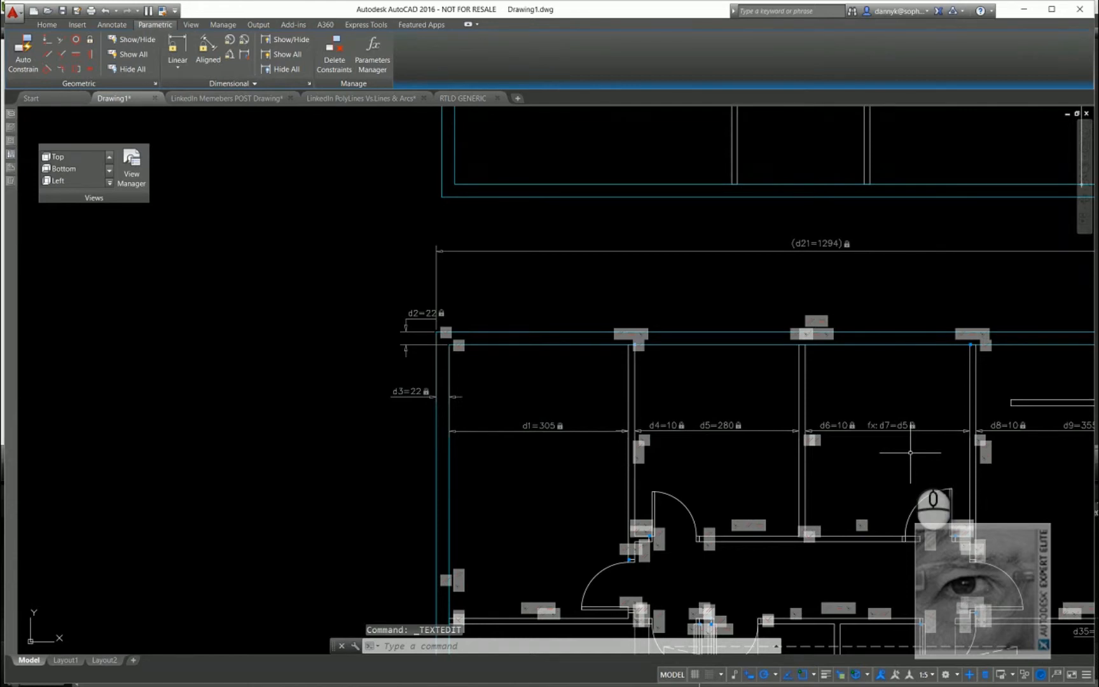
Move the horizontal partition in the parametric plan's upper-right room so its left end meets that room's left wall.
{"action": "scroll", "coordinate": [910, 452], "scroll_direction": "down", "scroll_amount": 2}
{"action": "mouse_move", "coordinate": [910, 452]}
{"action": "middle_mouse_down"}
{"action": "mouse_move", "coordinate": [635, 433]}
{"action": "mouse_move", "coordinate": [581, 455]}
{"action": "middle_mouse_up"}
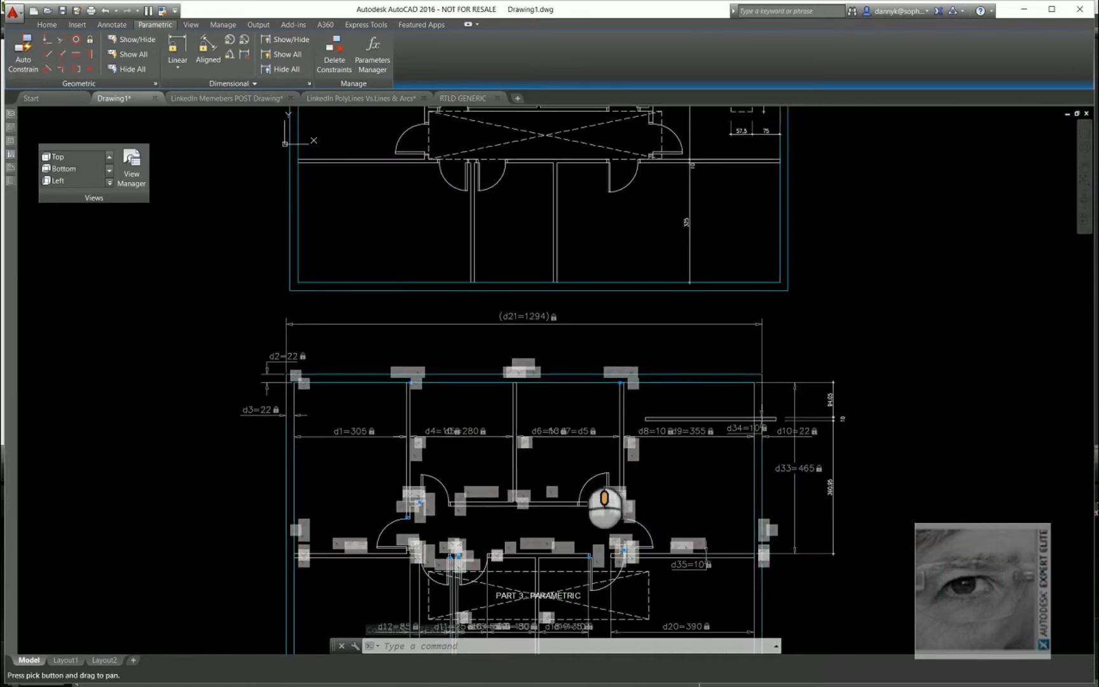
{"action": "scroll", "coordinate": [626, 417], "scroll_direction": "up", "scroll_amount": 5}
{"action": "left_click_drag", "start_coordinate": [732, 437], "coordinate": [674, 386]}
{"action": "right_click", "coordinate": [675, 388]}
{"action": "left_click", "coordinate": [713, 477]}
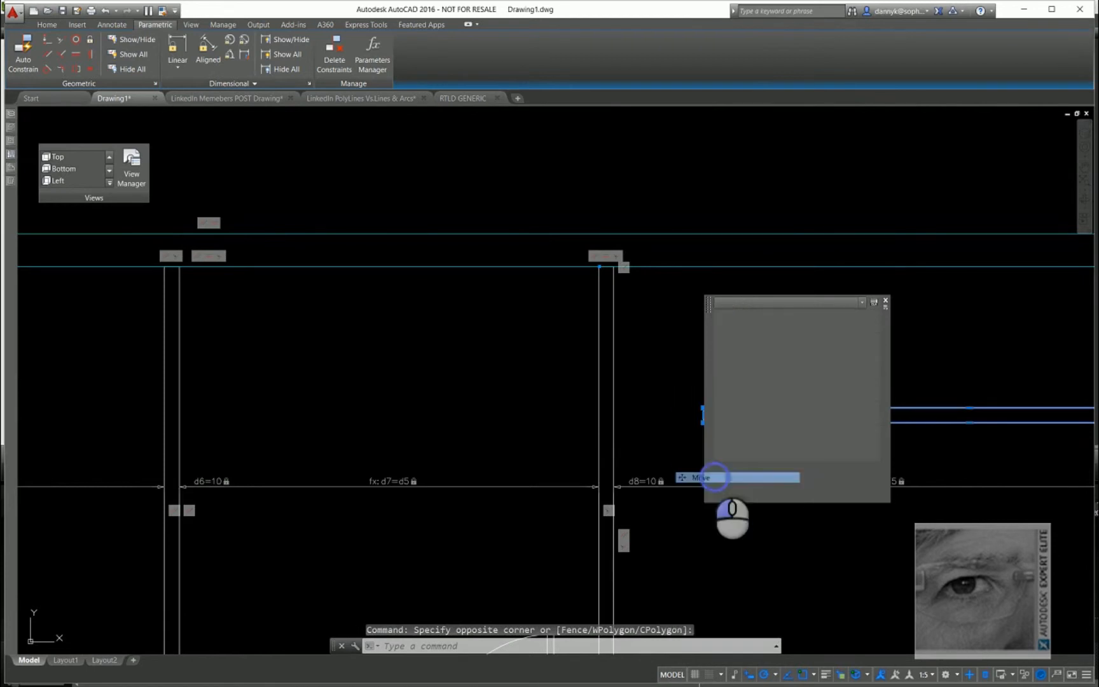
{"action": "left_click", "coordinate": [704, 423]}
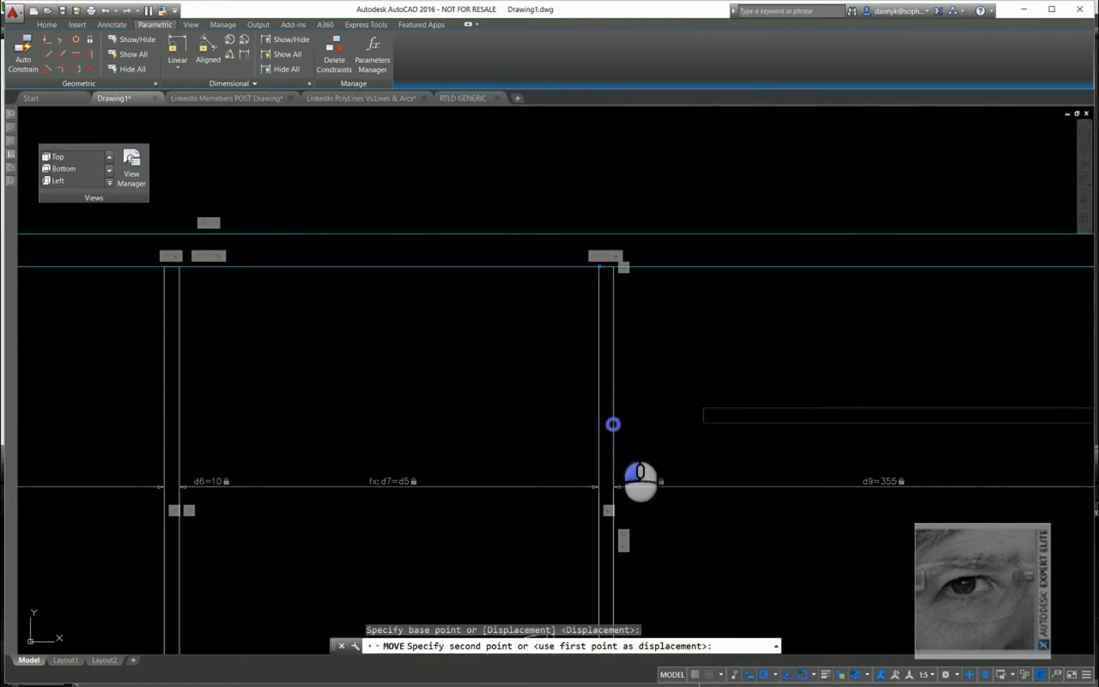
{"action": "left_click", "coordinate": [613, 424]}
{"action": "key", "text": "Escape"}
{"action": "scroll", "coordinate": [665, 460], "scroll_direction": "down", "scroll_amount": 5}
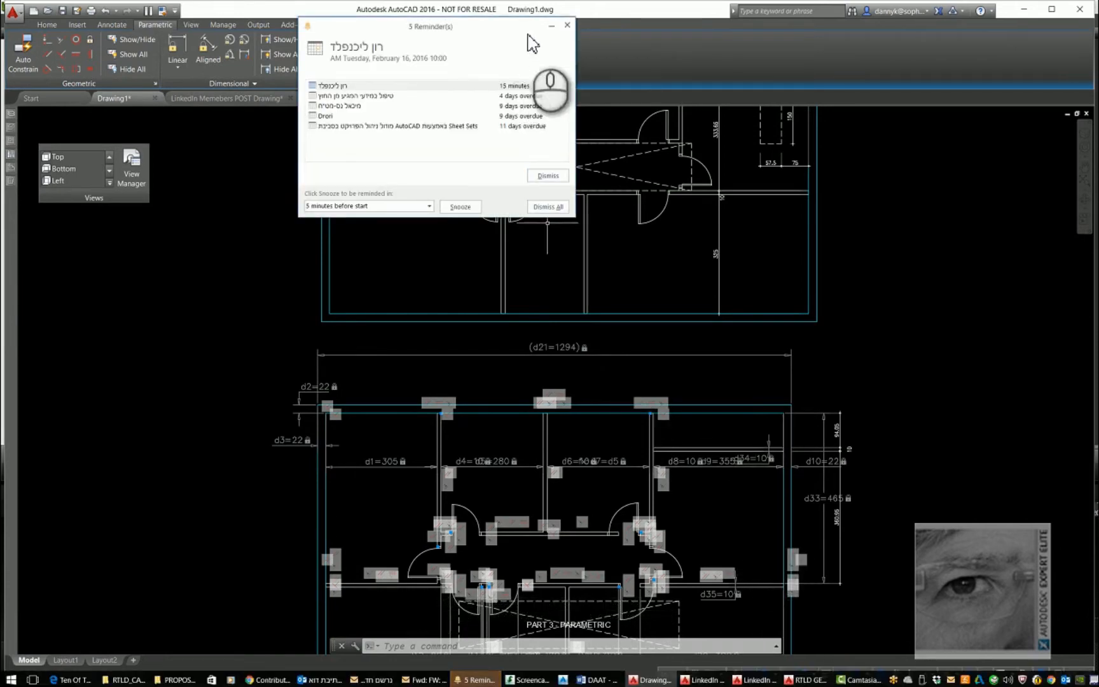
{"action": "left_click", "coordinate": [568, 26]}
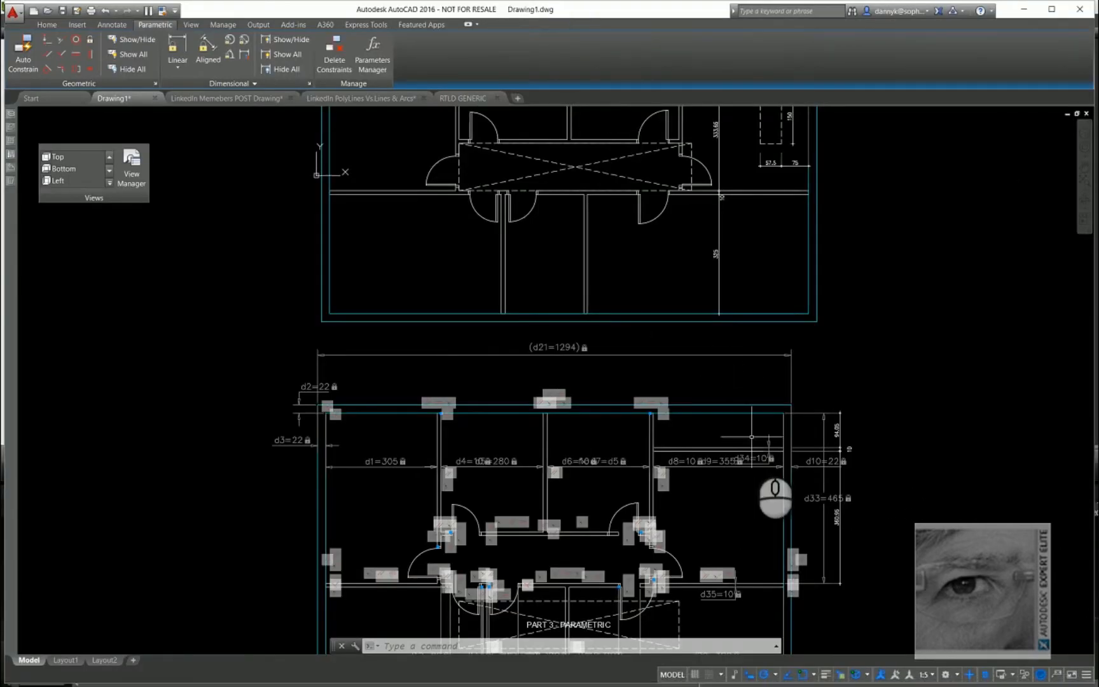
{"action": "middle_click_drag", "start_coordinate": [765, 506], "coordinate": [758, 503]}
{"action": "scroll", "coordinate": [773, 467], "scroll_direction": "up", "scroll_amount": 5}
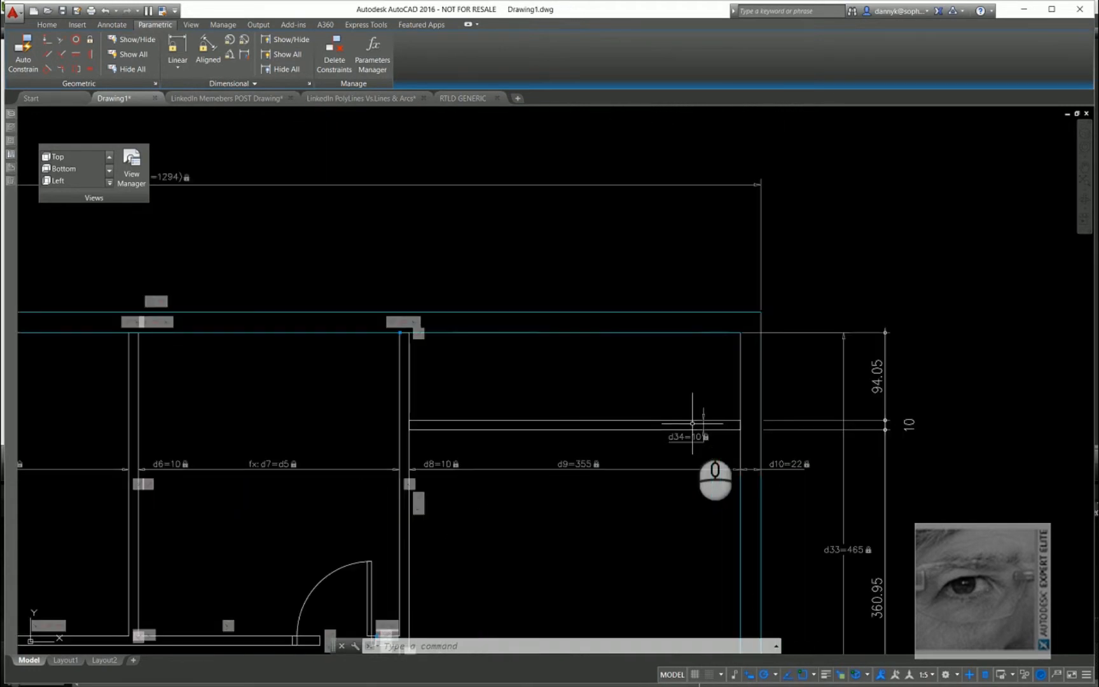
{"action": "left_click", "coordinate": [178, 45]}
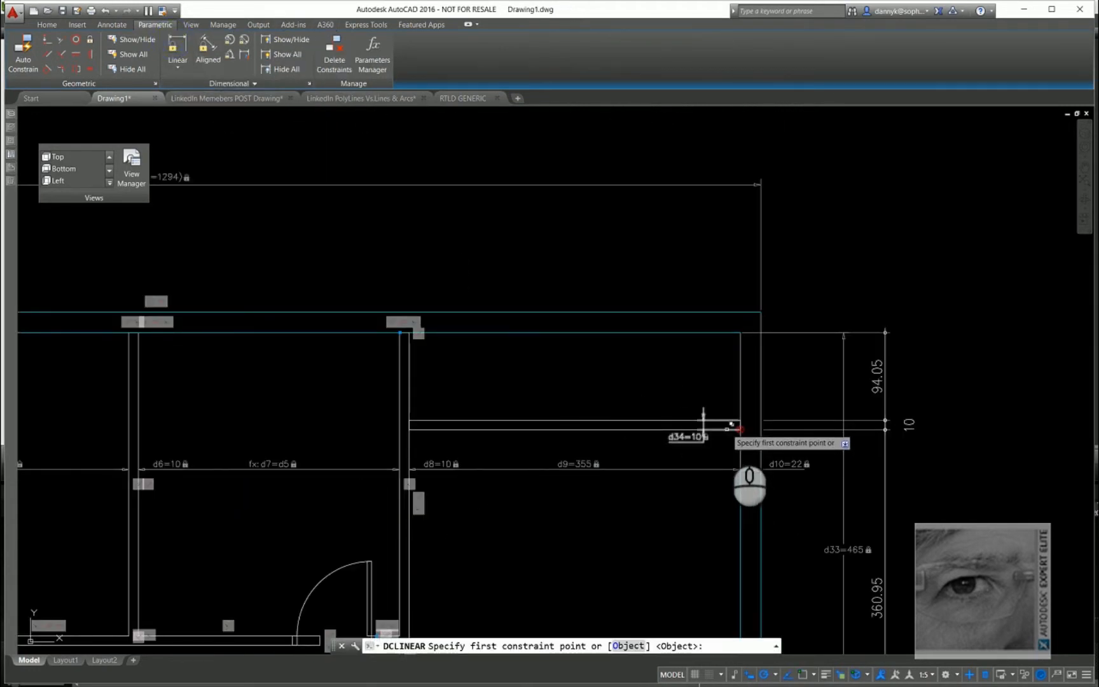
{"action": "left_click", "coordinate": [733, 426]}
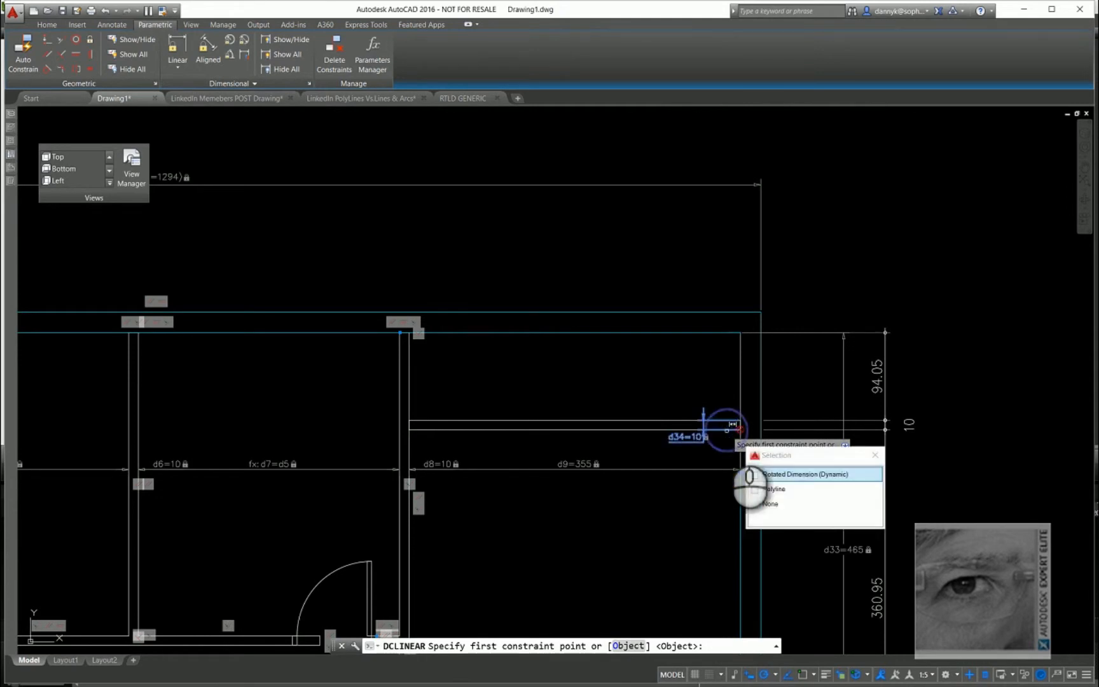
{"action": "left_click", "coordinate": [795, 489]}
{"action": "scroll", "coordinate": [731, 544], "scroll_direction": "down", "scroll_amount": 3}
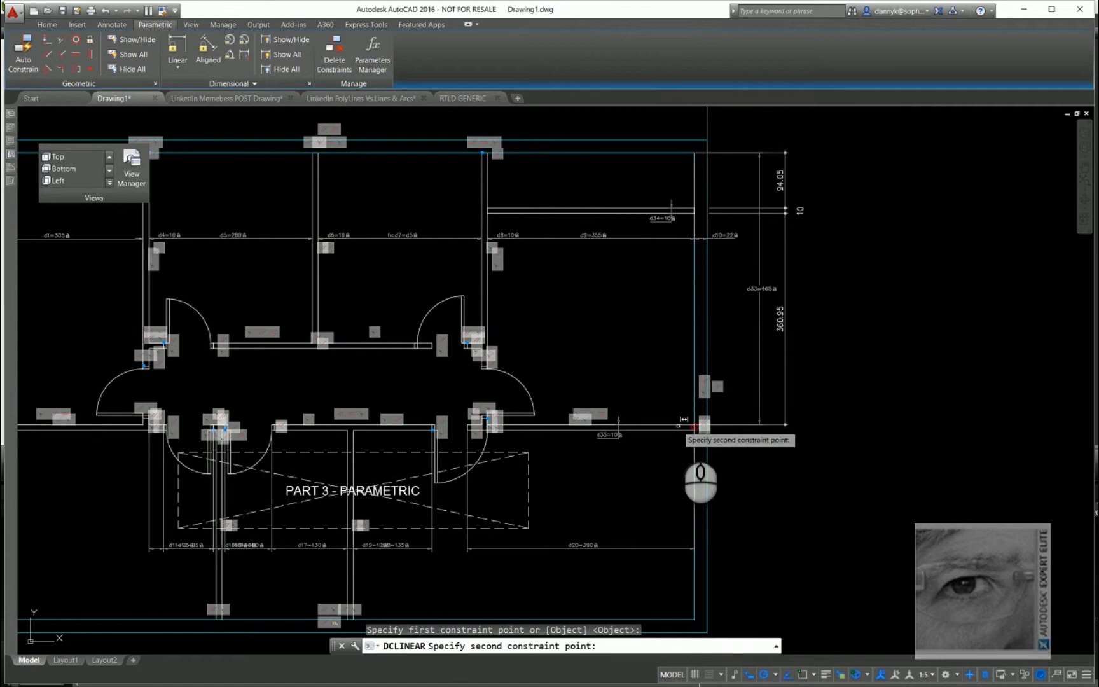
{"action": "left_click", "coordinate": [680, 424]}
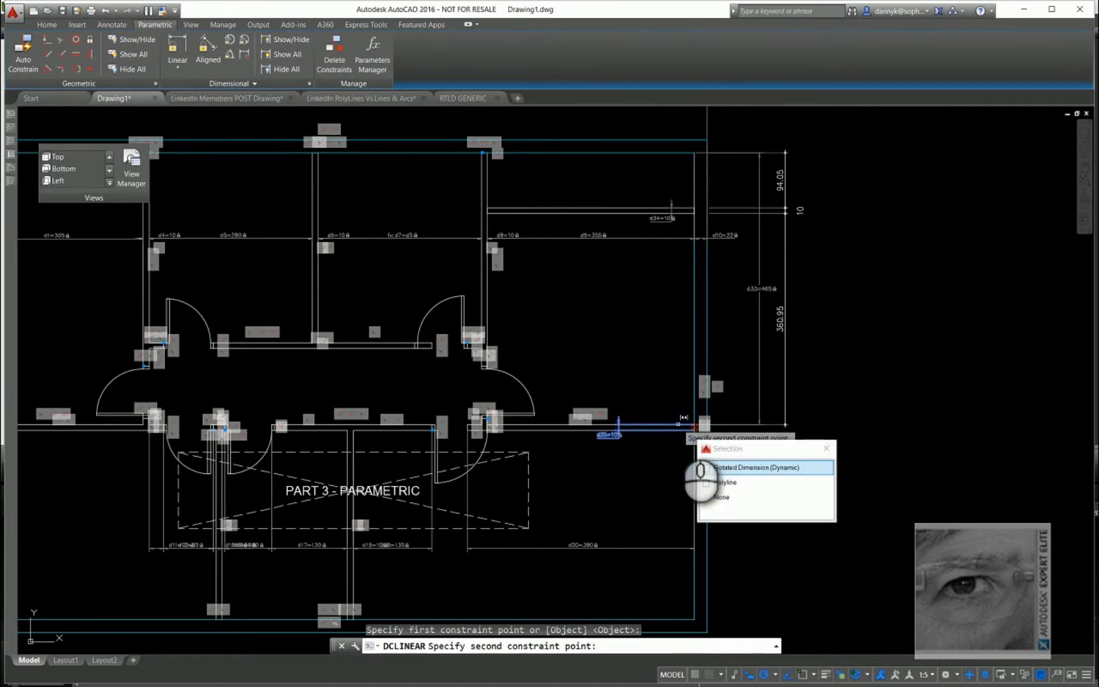
{"action": "key", "text": "Escape"}
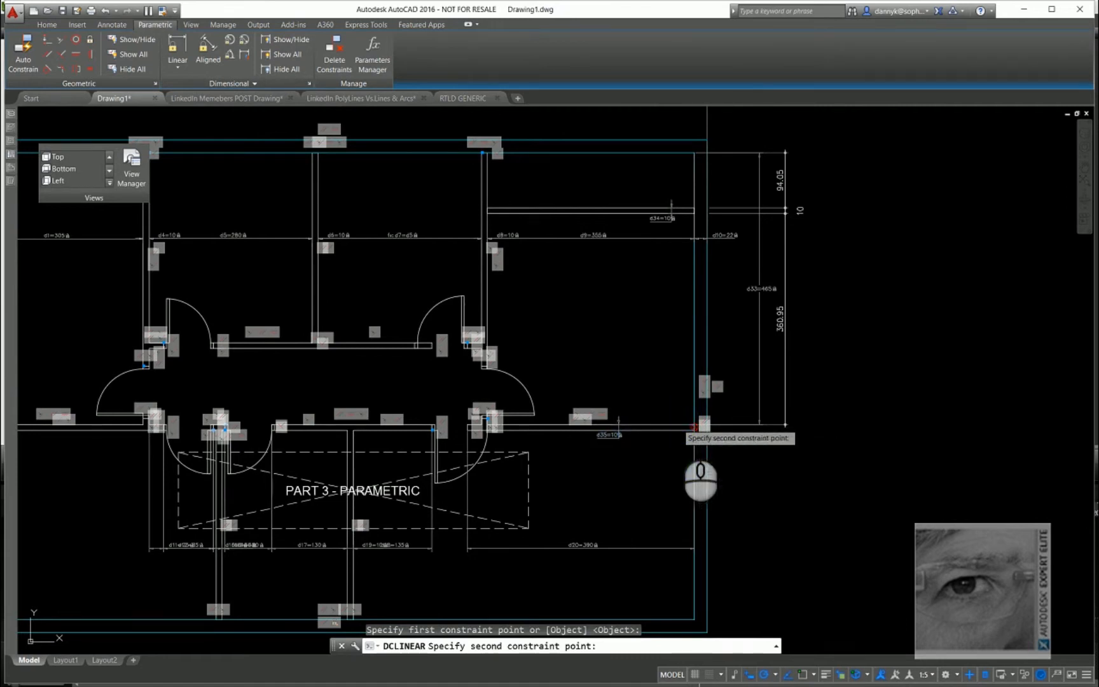
Add a vertical linear constraint from the horizontal partition's lower-right corner to the right end of the upper-right room's bottom wall.
{"action": "scroll", "coordinate": [661, 267], "scroll_direction": "up", "scroll_amount": 2}
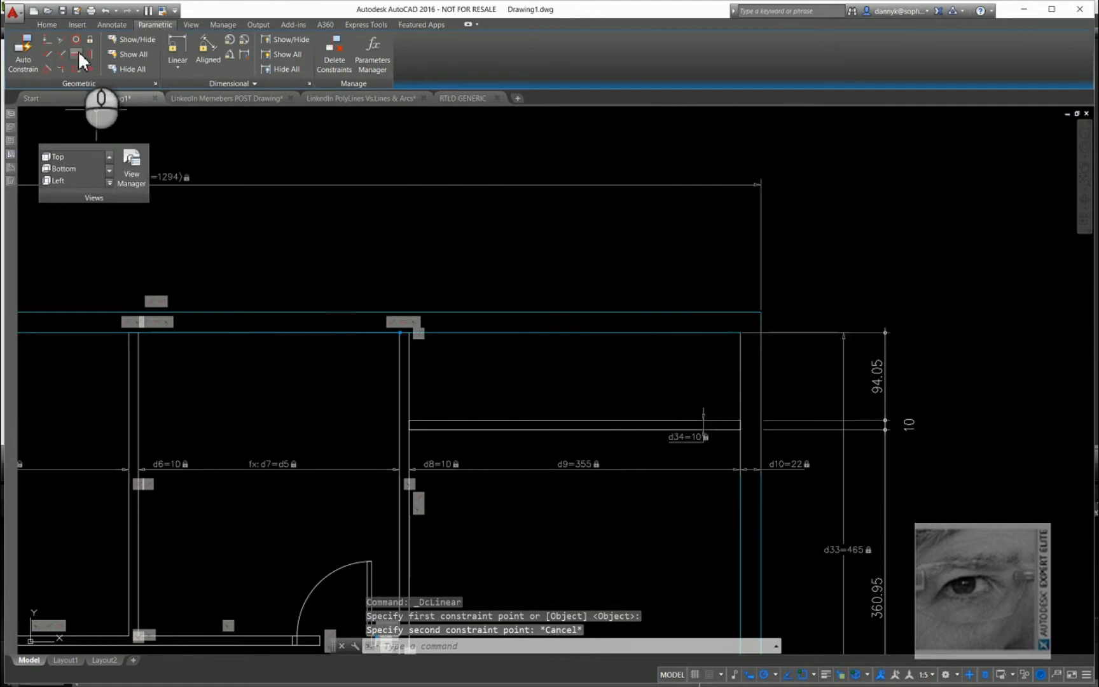
{"action": "left_click", "coordinate": [178, 48]}
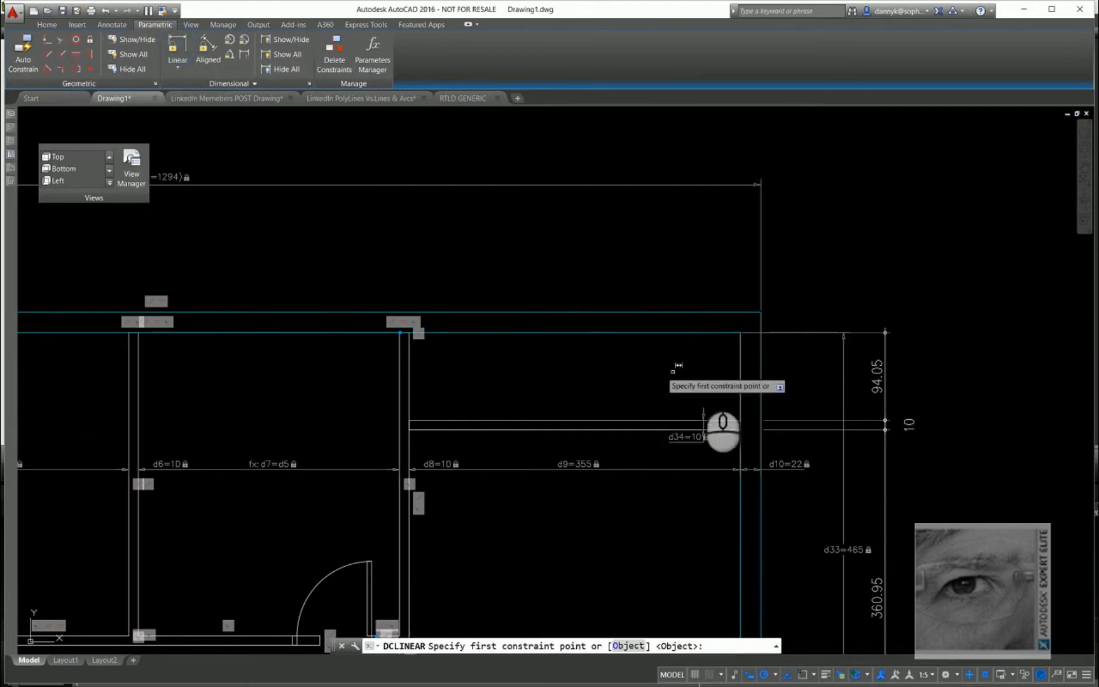
{"action": "left_click", "coordinate": [741, 425]}
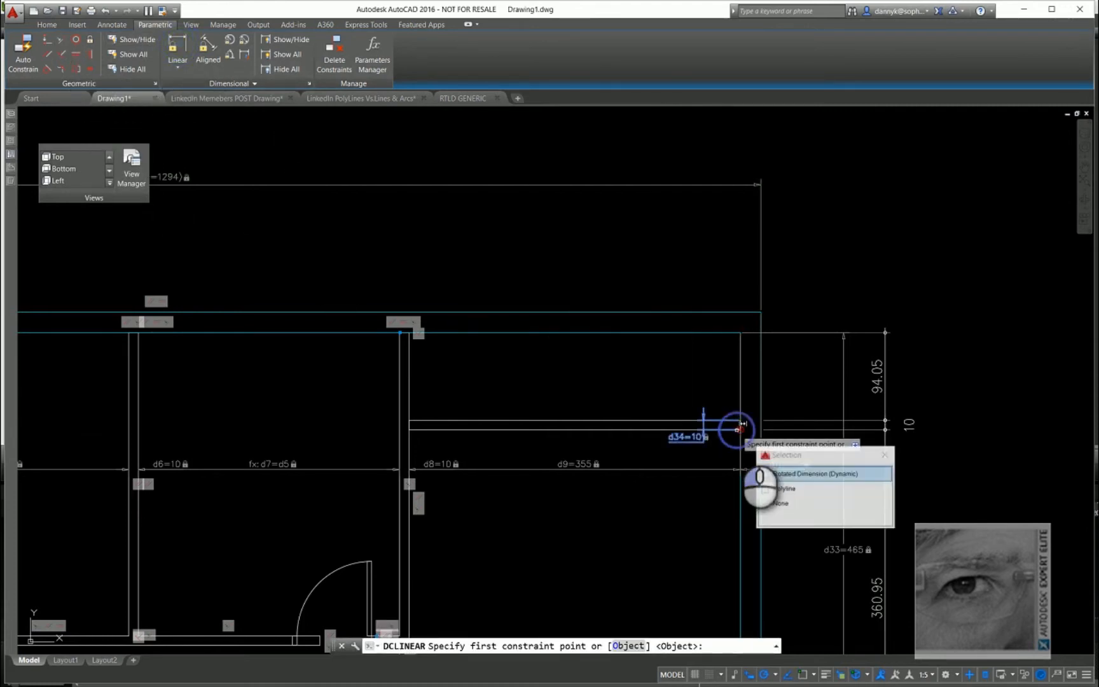
{"action": "left_click", "coordinate": [781, 484]}
{"action": "scroll", "coordinate": [760, 497], "scroll_direction": "down", "scroll_amount": 4}
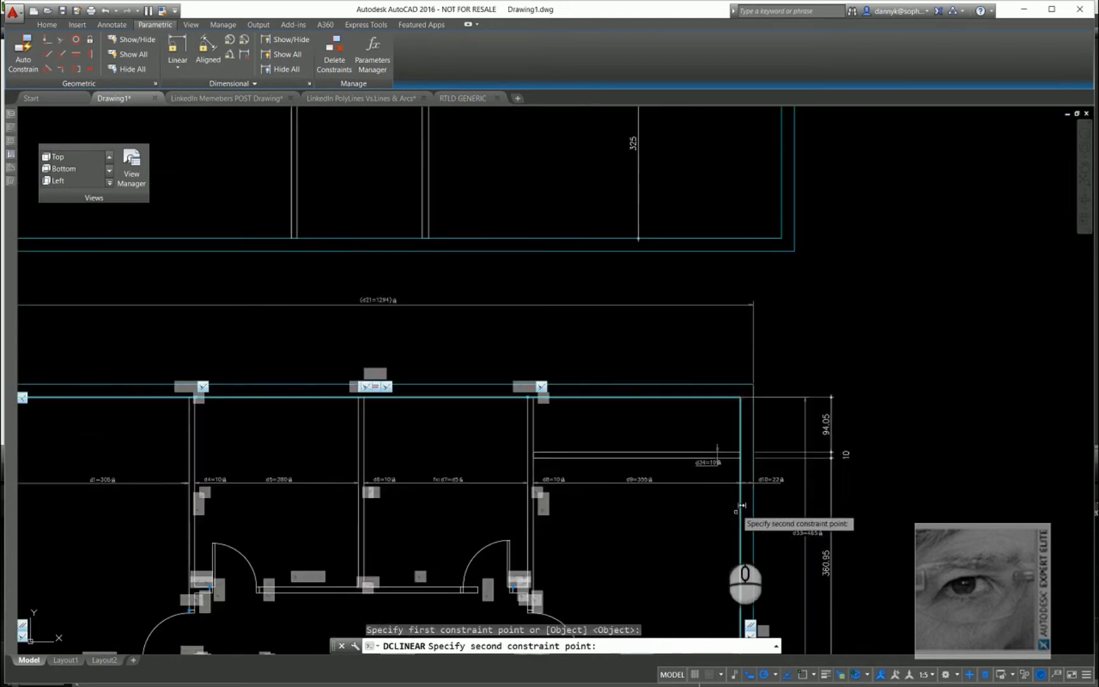
{"action": "scroll", "coordinate": [700, 471], "scroll_direction": "up", "scroll_amount": 6}
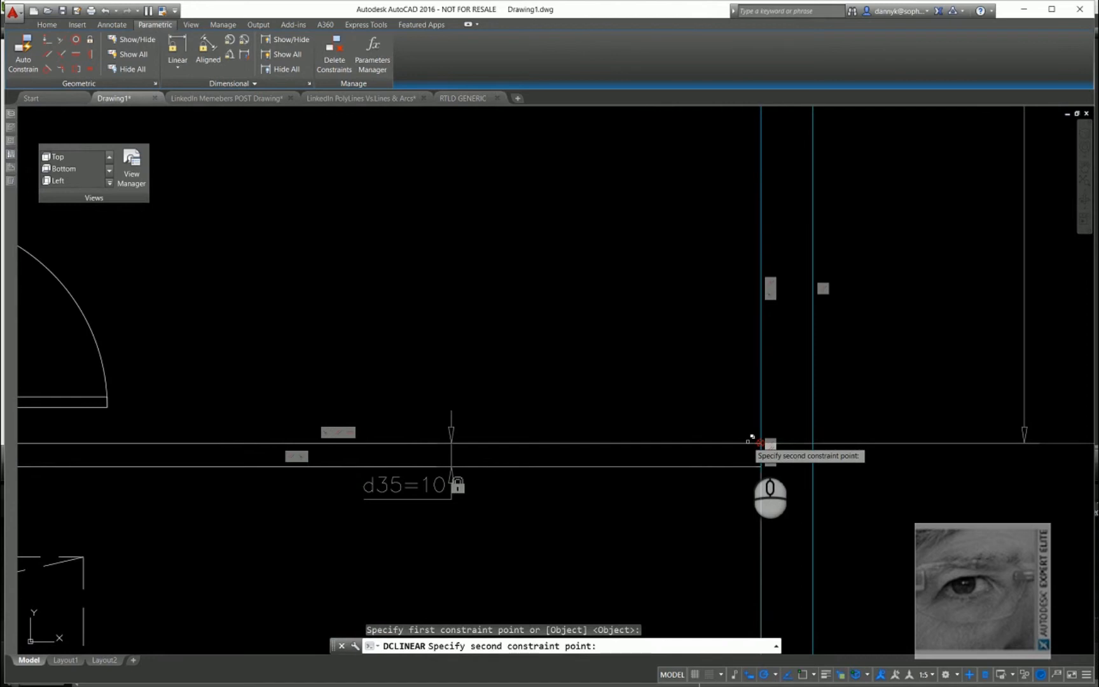
{"action": "left_click", "coordinate": [752, 439]}
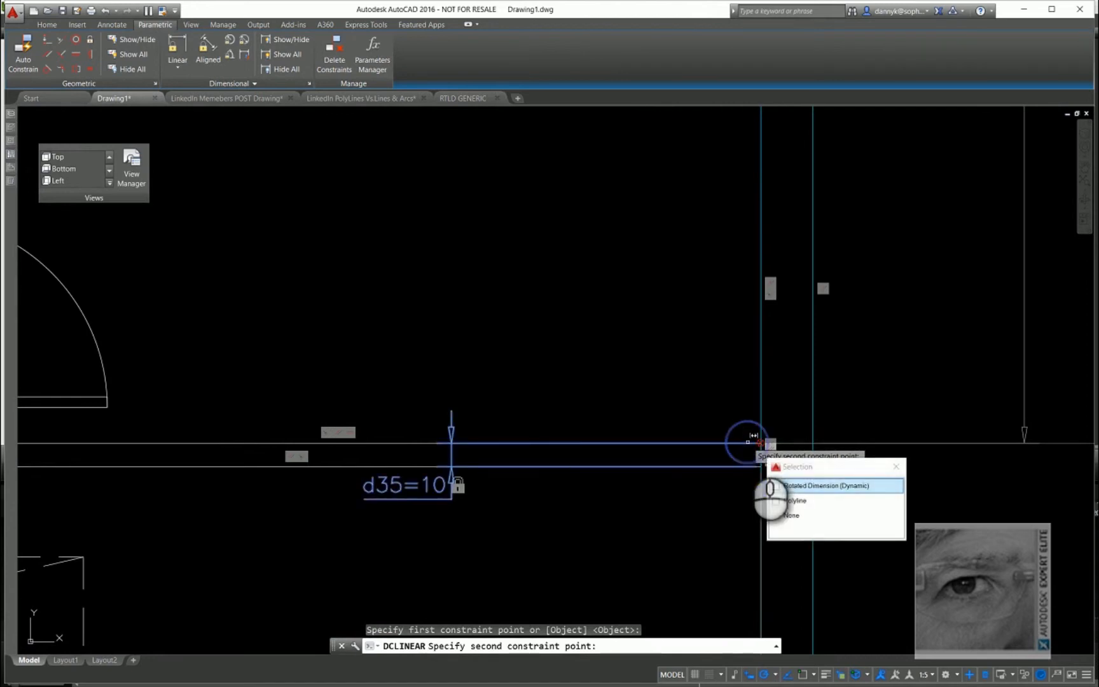
{"action": "left_click", "coordinate": [808, 501]}
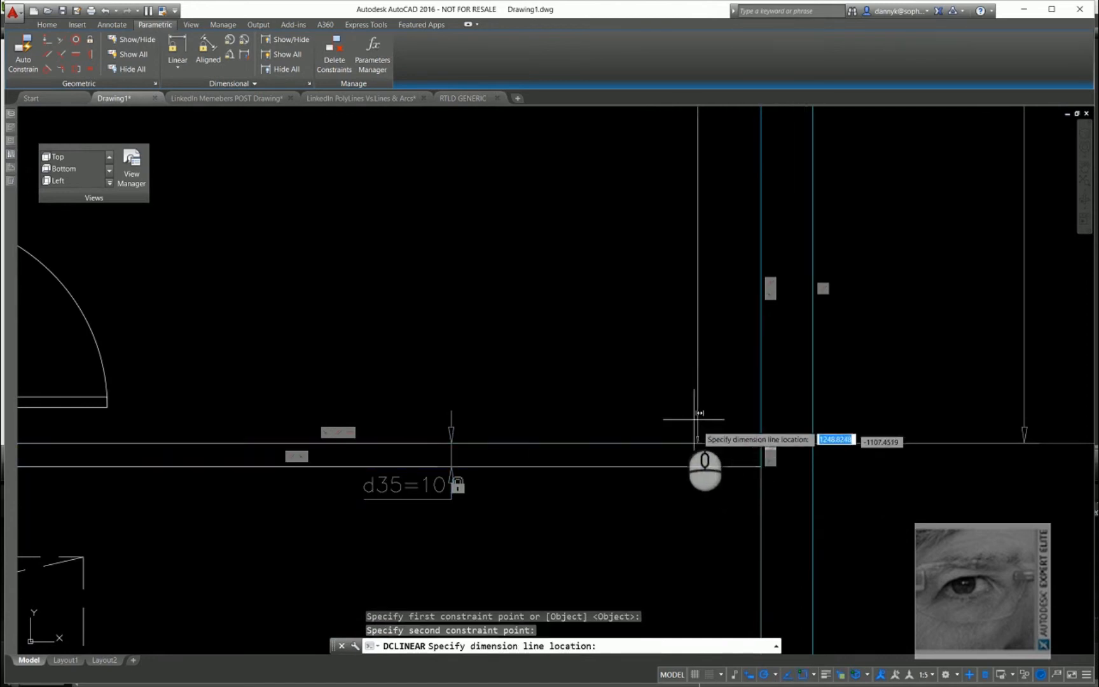
{"action": "scroll", "coordinate": [639, 387], "scroll_direction": "down", "scroll_amount": 4}
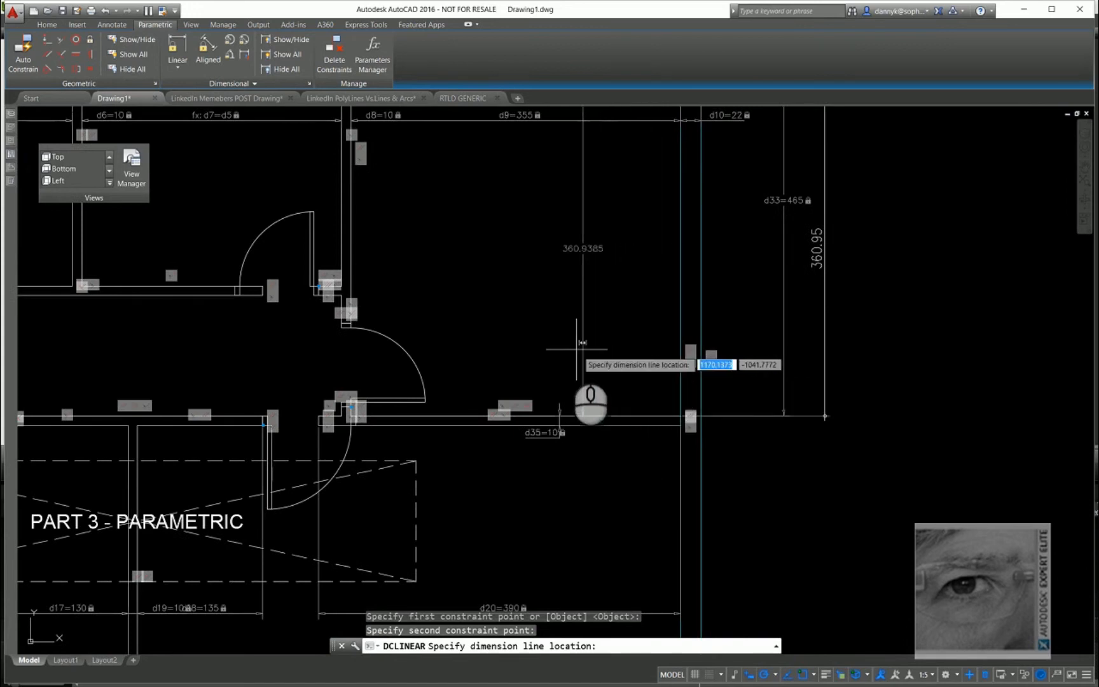
{"action": "left_click", "coordinate": [541, 342]}
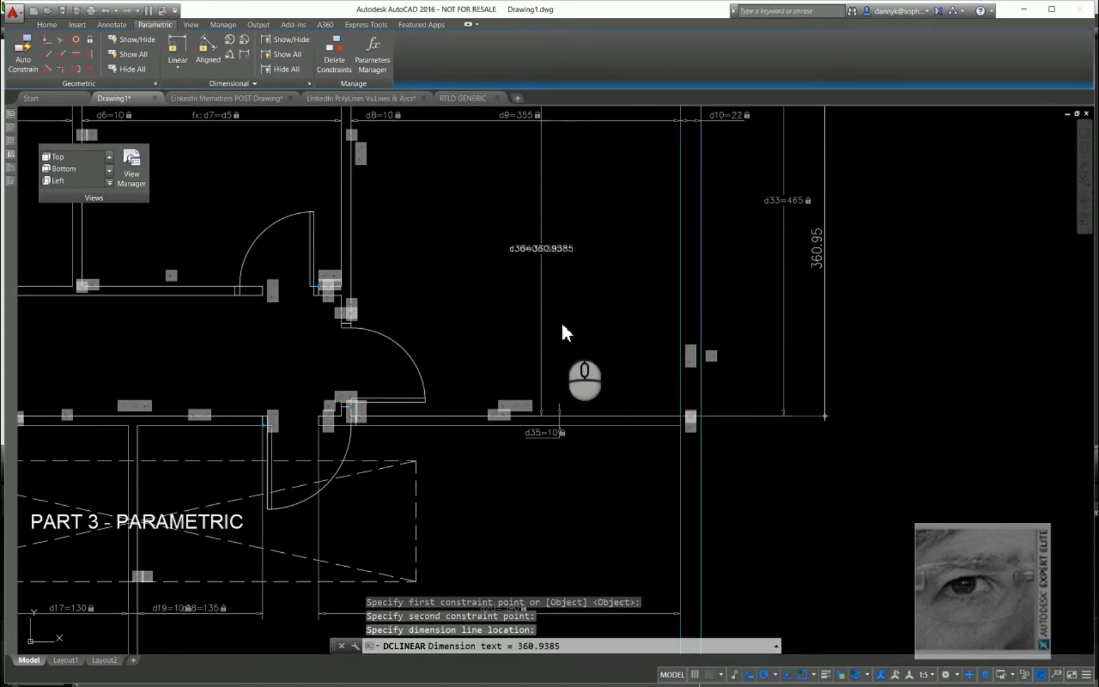
{"action": "left_click", "coordinate": [589, 260]}
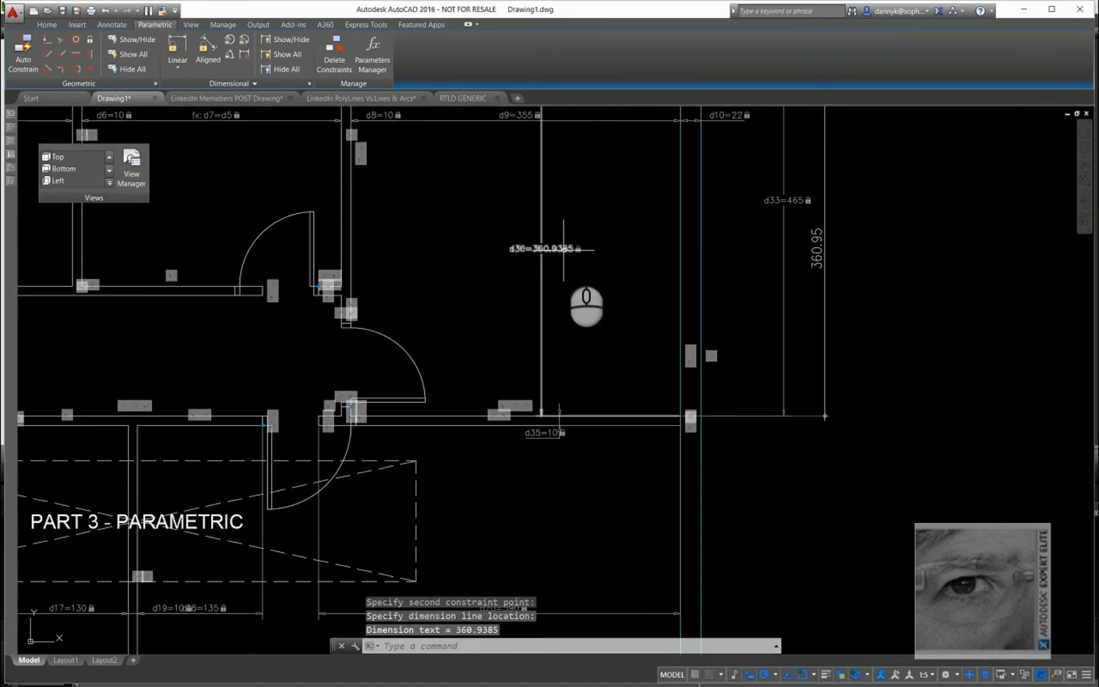
Set the vertical constraint d36 below the horizontal partition to the expression (d33-d34)/2.
{"action": "left_click", "coordinate": [563, 248]}
{"action": "double_click", "coordinate": [563, 249]}
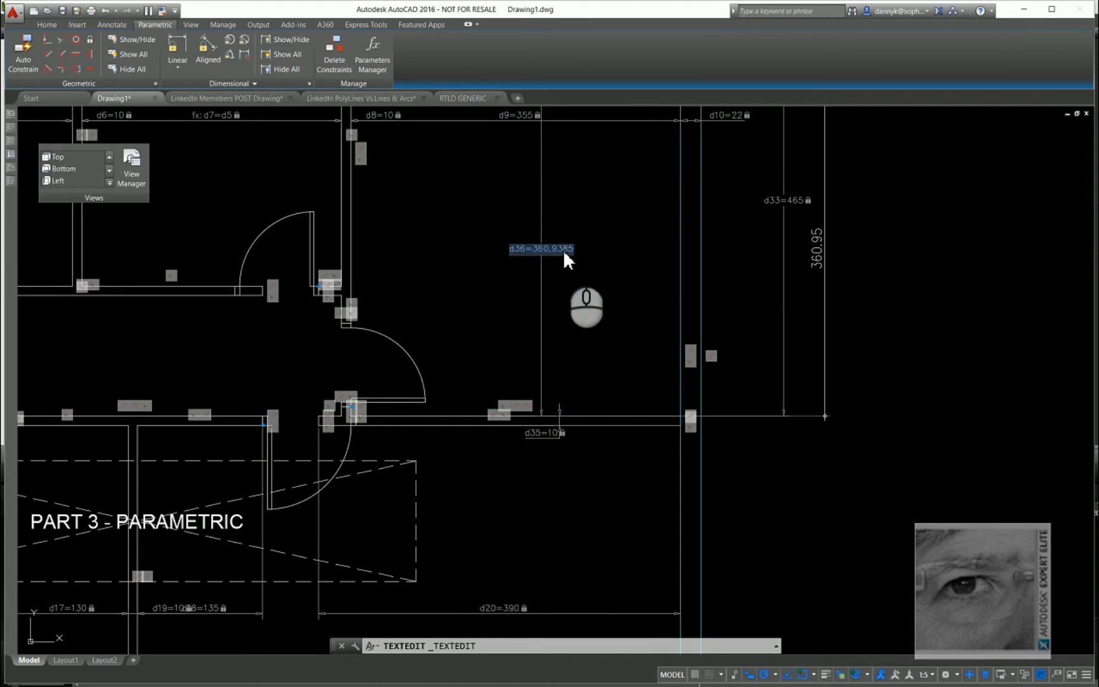
{"action": "key", "text": "BackSpace"}
{"action": "type", "text": "d3"}
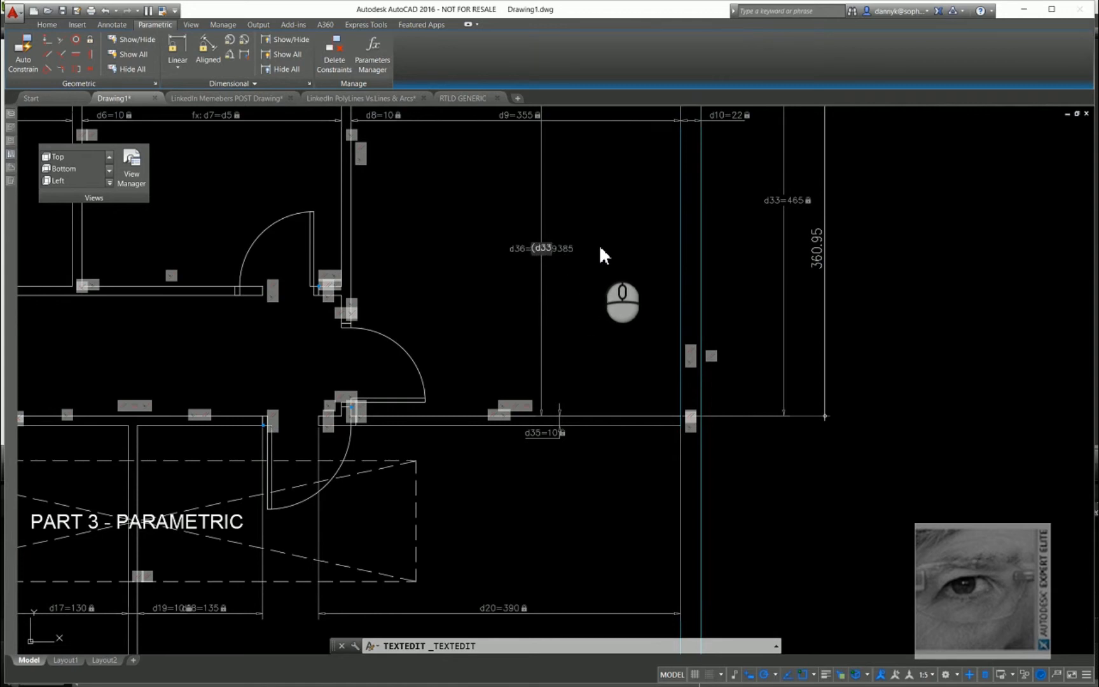
{"action": "type", "text": "3"}
{"action": "middle_click_drag", "start_coordinate": [599, 243], "coordinate": [619, 402]}
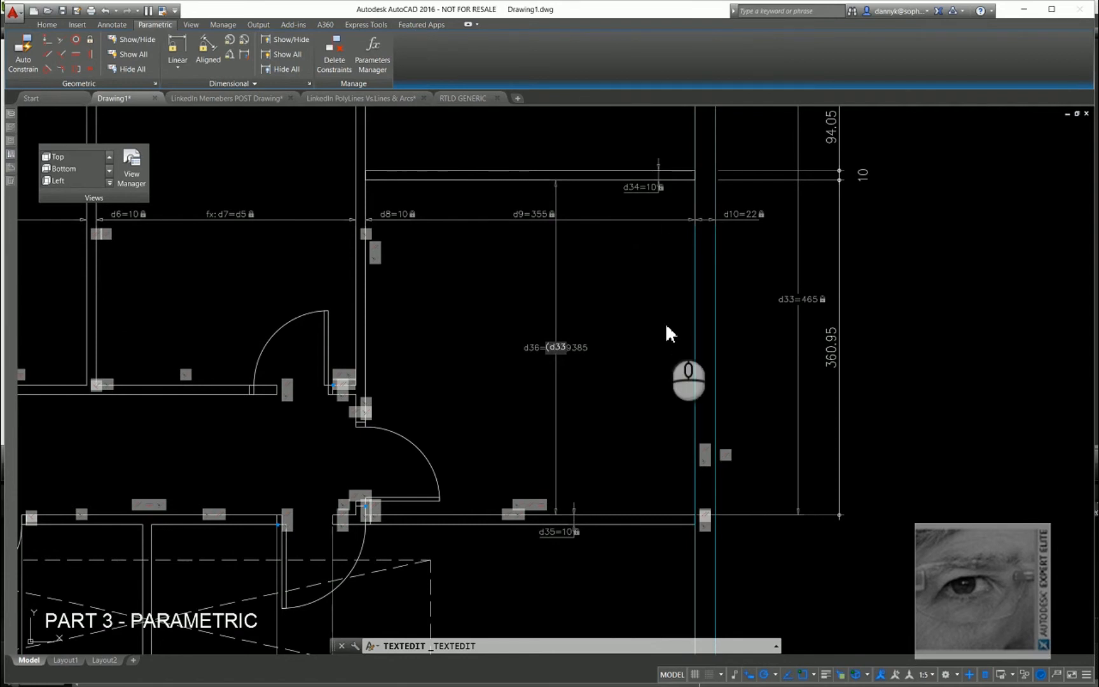
{"action": "type", "text": "-d34)/"}
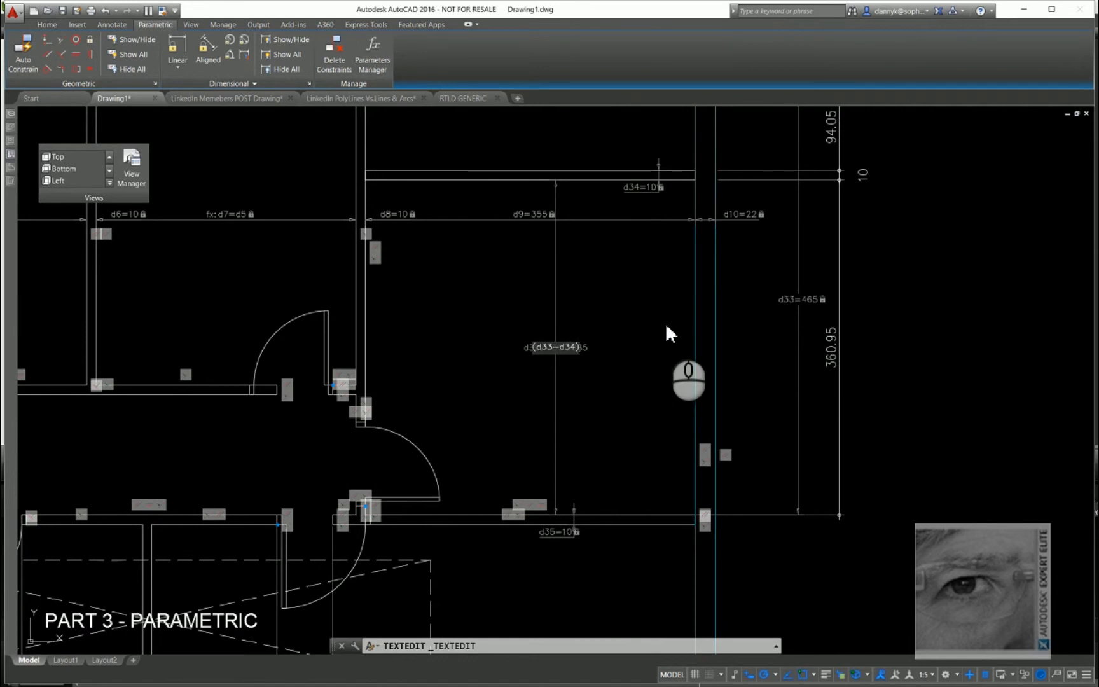
{"action": "type", "text": "2"}
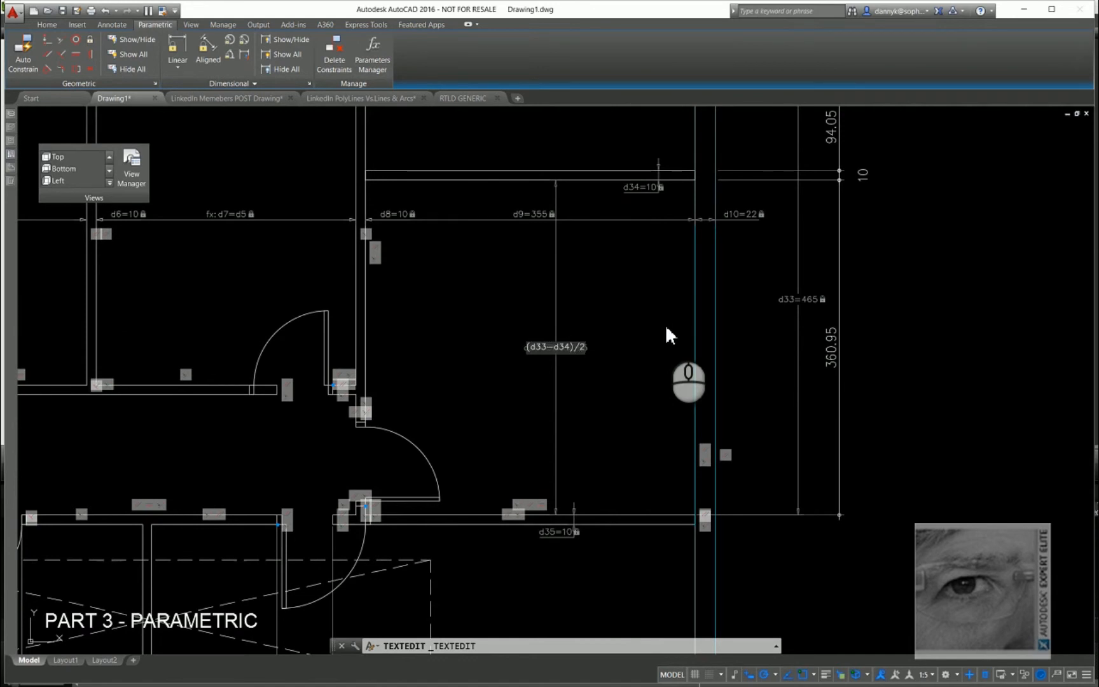
{"action": "middle_click_drag", "start_coordinate": [665, 326], "coordinate": [670, 440]}
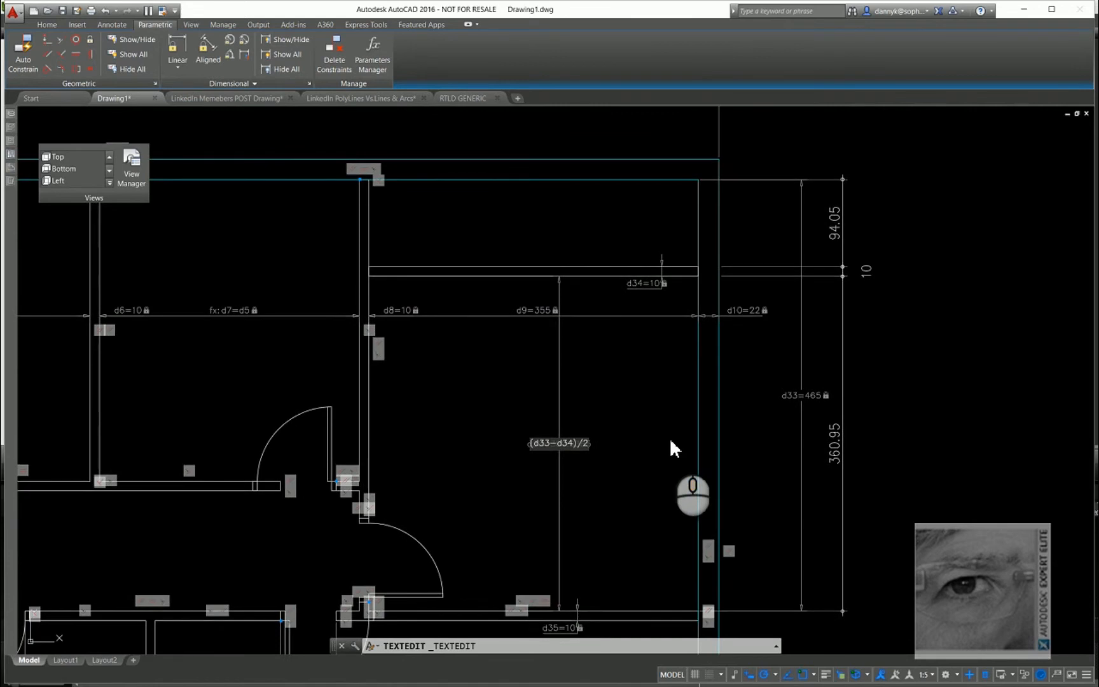
{"action": "left_click", "coordinate": [669, 438]}
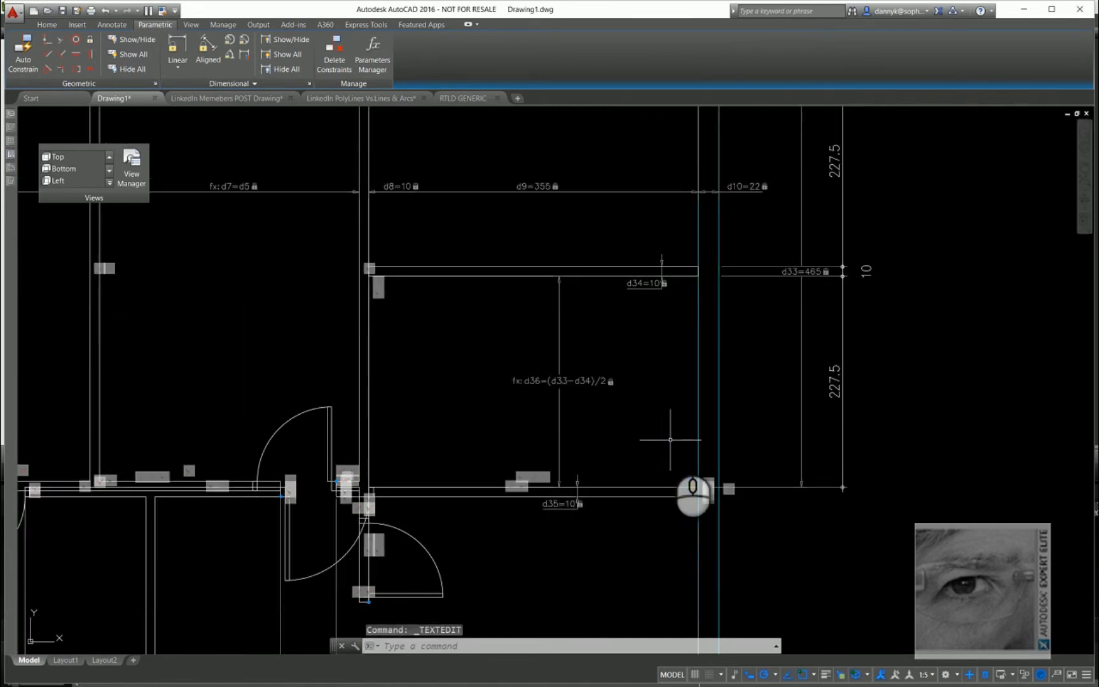
{"action": "middle_click_drag", "start_coordinate": [658, 361], "coordinate": [664, 557]}
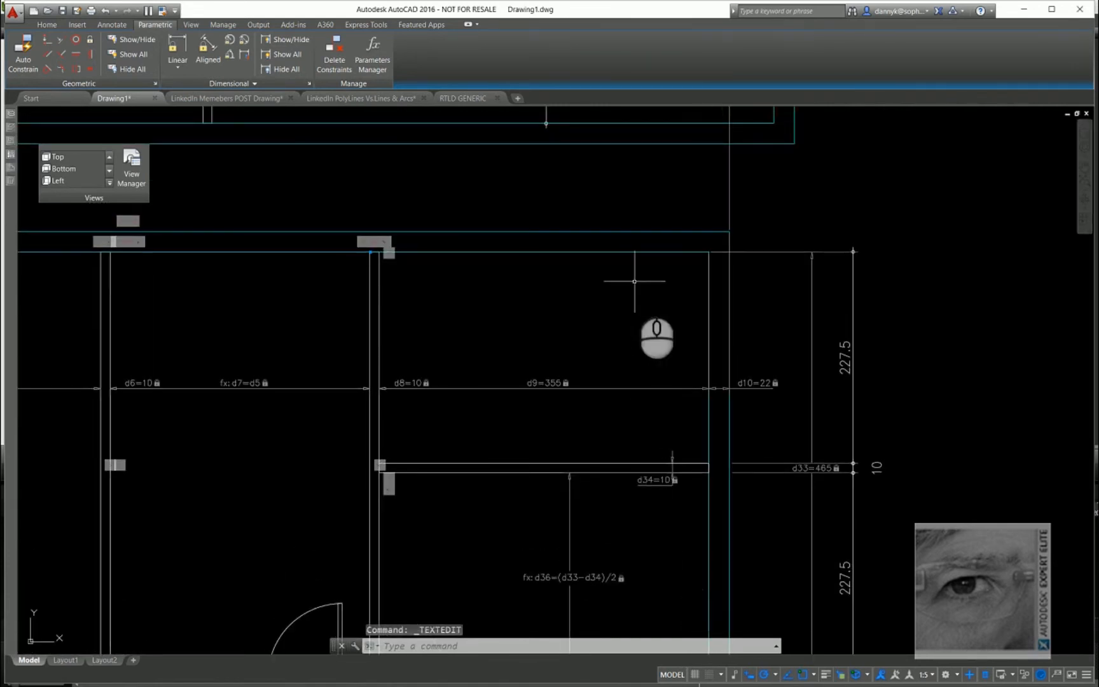